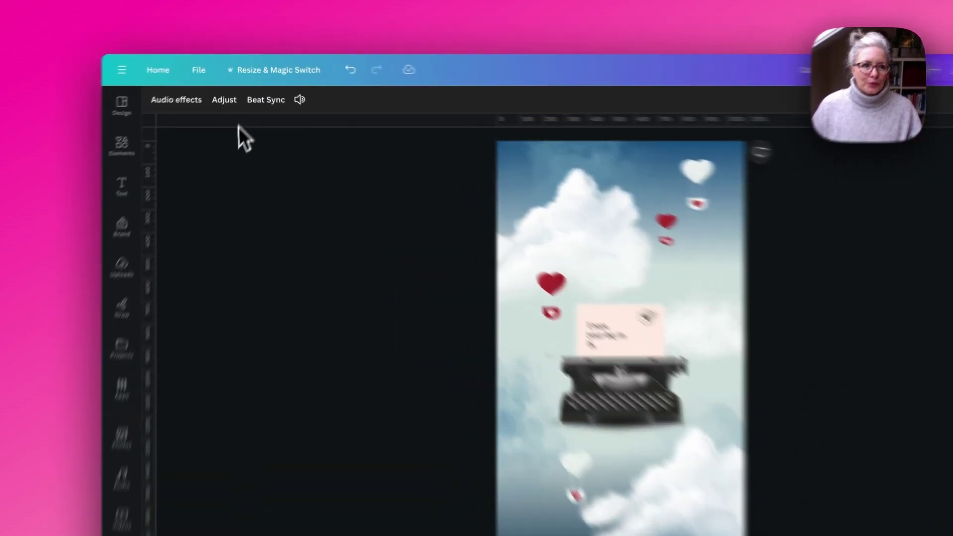
# Review the page's layers, selecting the white heart balloon, then add a blank 4.7s page at the end.
pyautogui.click(243, 103)
pyautogui.click(202, 87)
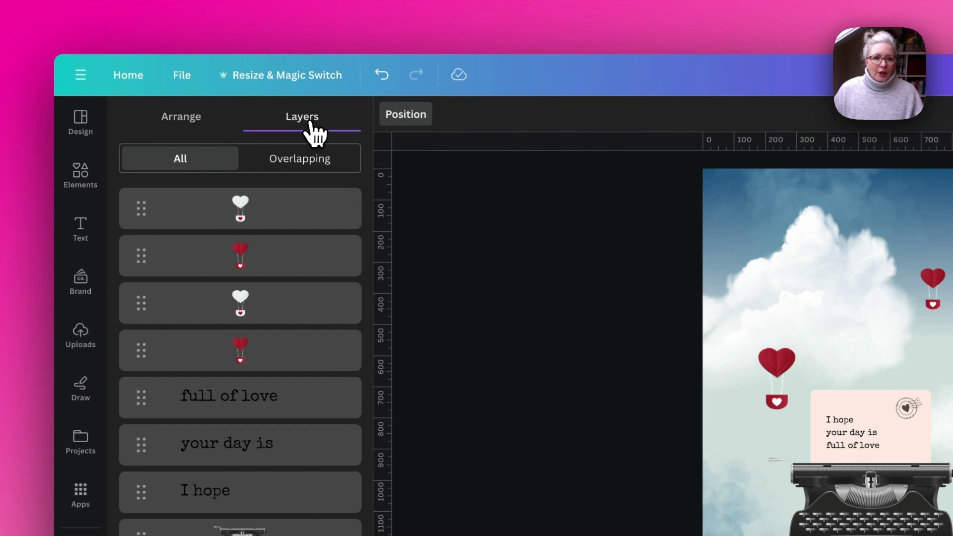
pyautogui.scroll(-4, 297, 273)
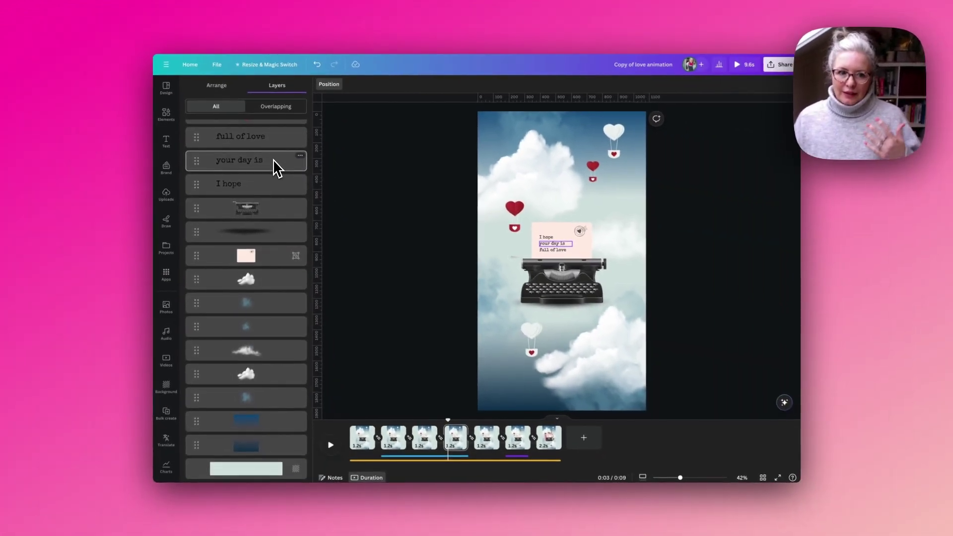
pyautogui.scroll(2, 271, 186)
pyautogui.scroll(-2, 270, 186)
pyautogui.scroll(2, 270, 186)
pyautogui.click(270, 186)
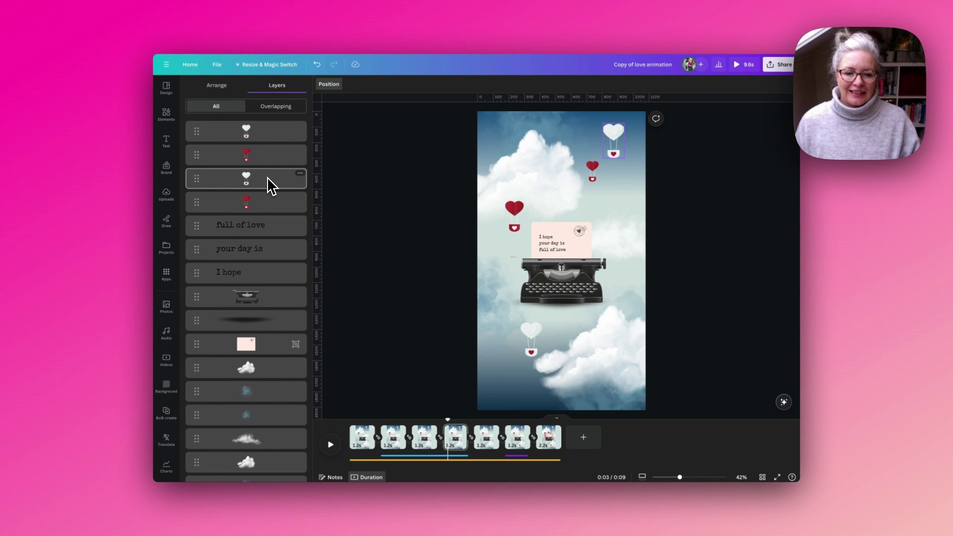
pyautogui.click(583, 437)
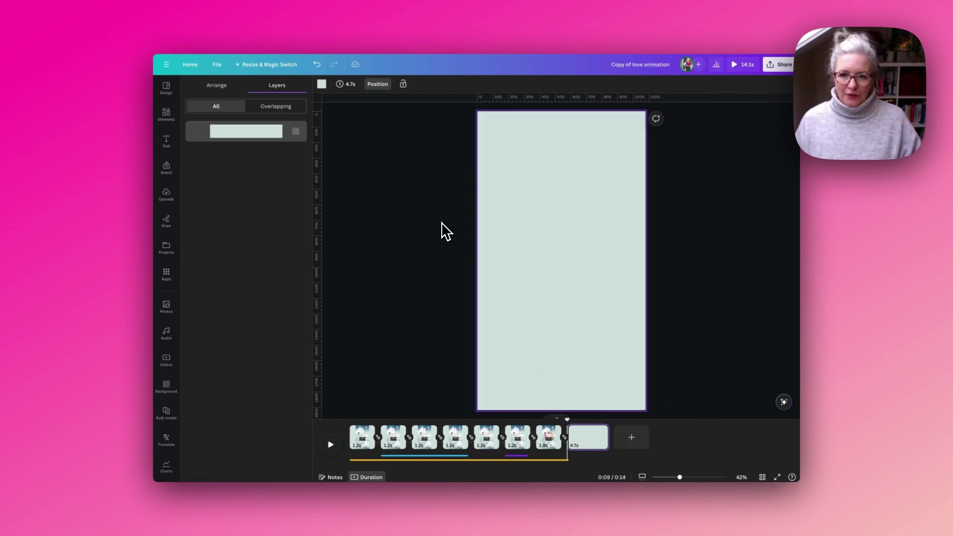
# Search Elements for 'realistic clouds' and add a soft white cloud graphic to the new page.
pyautogui.click(378, 84)
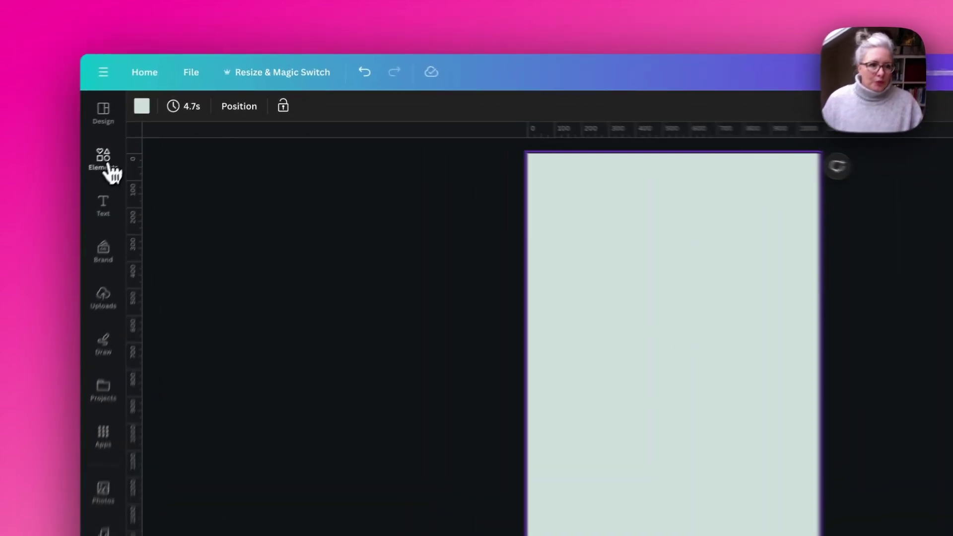
pyautogui.click(167, 114)
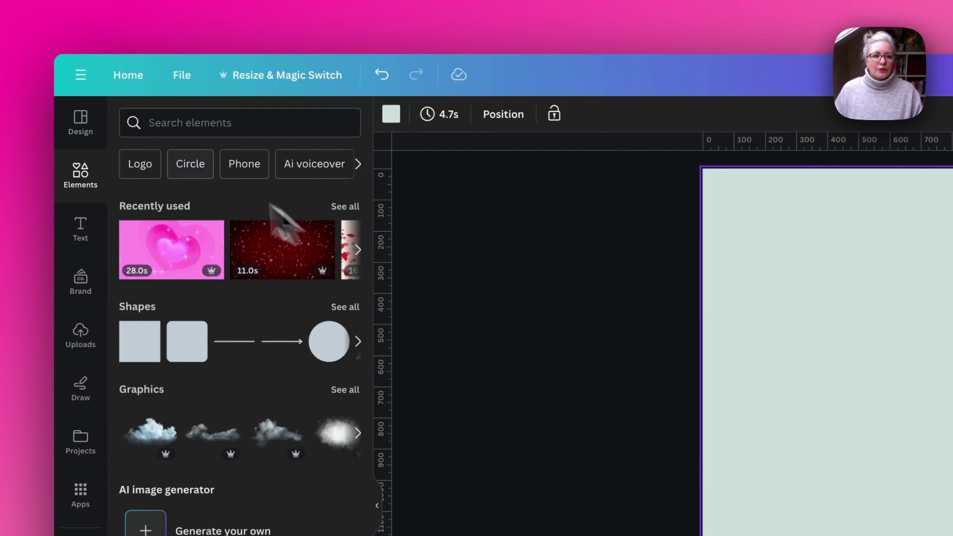
pyautogui.click(178, 123)
pyautogui.write('re')
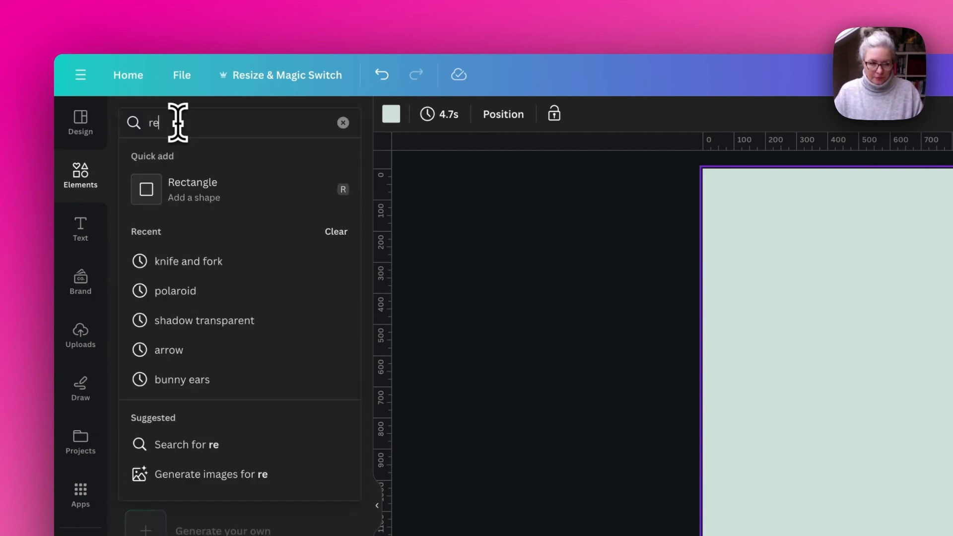
pyautogui.write('alistic clouds')
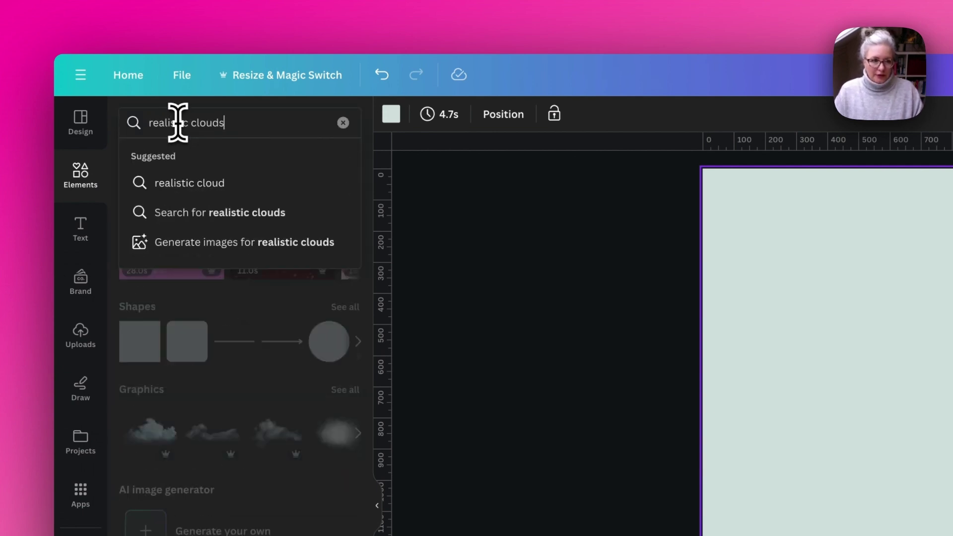
pyautogui.press('Return')
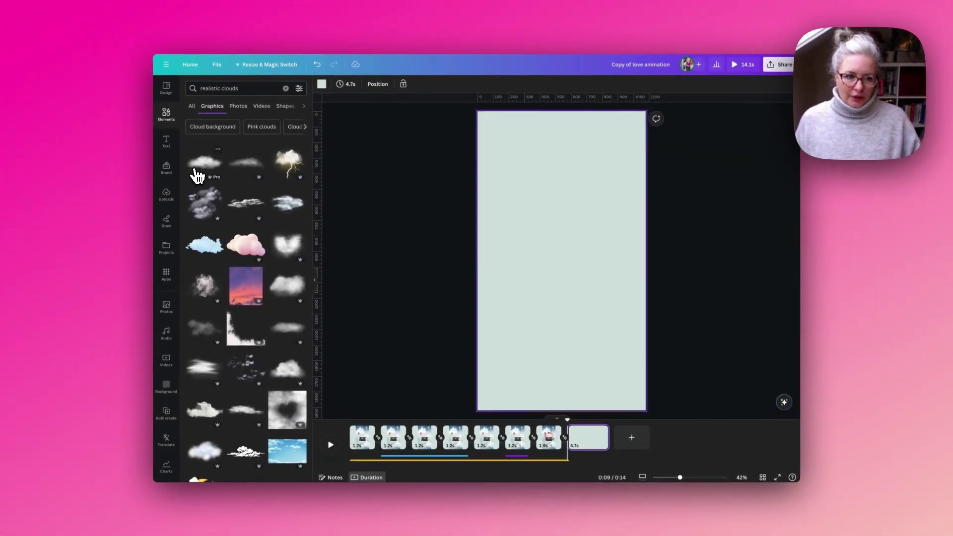
pyautogui.click(197, 175)
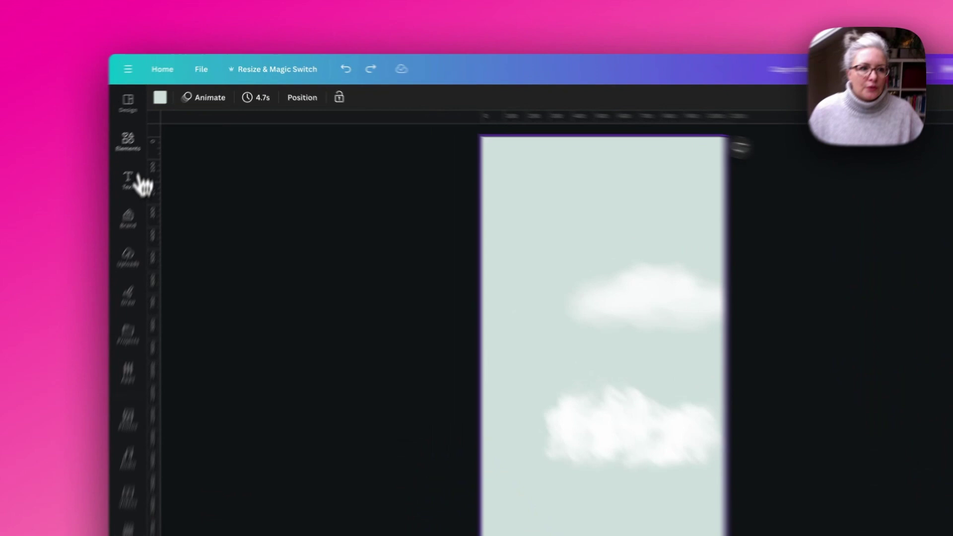
pyautogui.click(166, 114)
# Add a square and stretch it into a page-wide rectangle across the top.
pyautogui.click(79, 174)
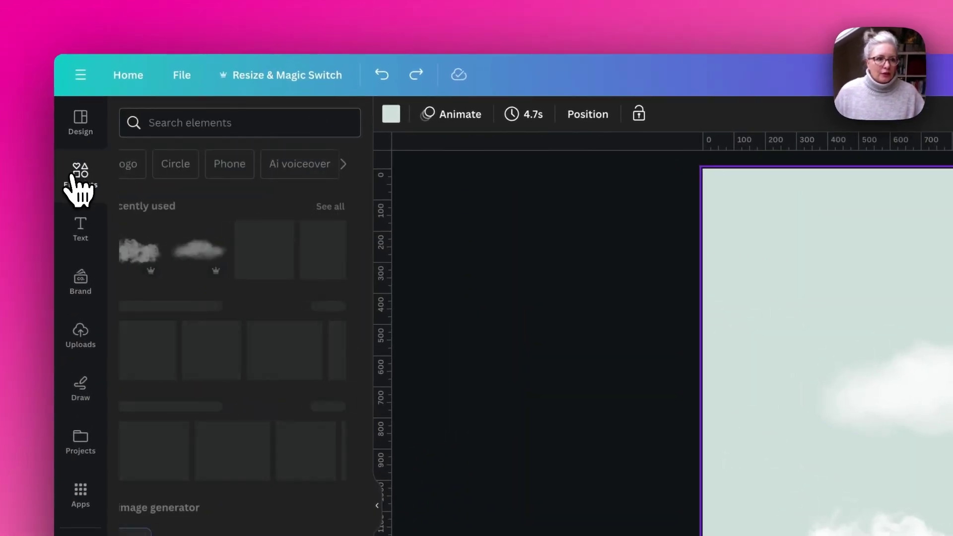
pyautogui.click(138, 348)
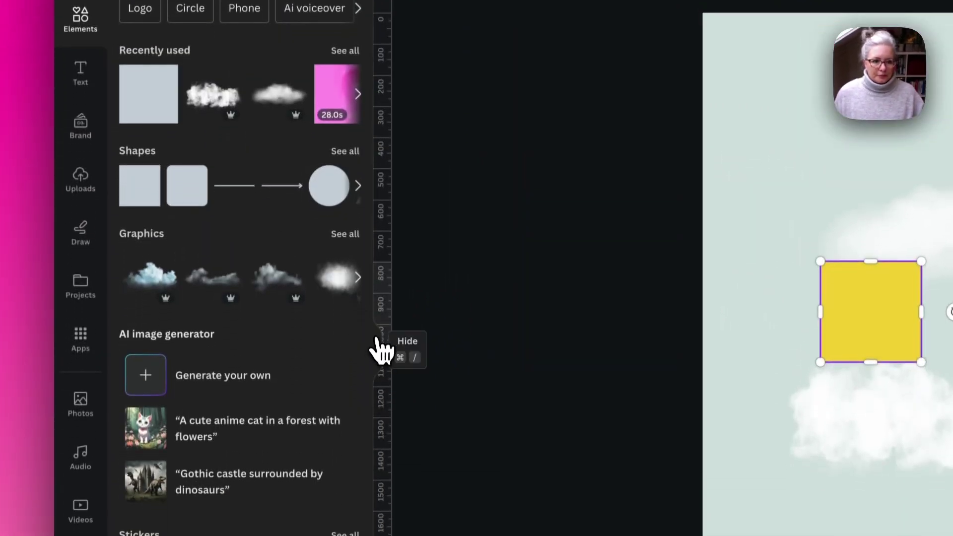
pyautogui.click(376, 406)
pyautogui.moveTo(820, 318); pyautogui.dragTo(736, 272)
pyautogui.moveTo(361, 251); pyautogui.dragTo(341, 234)
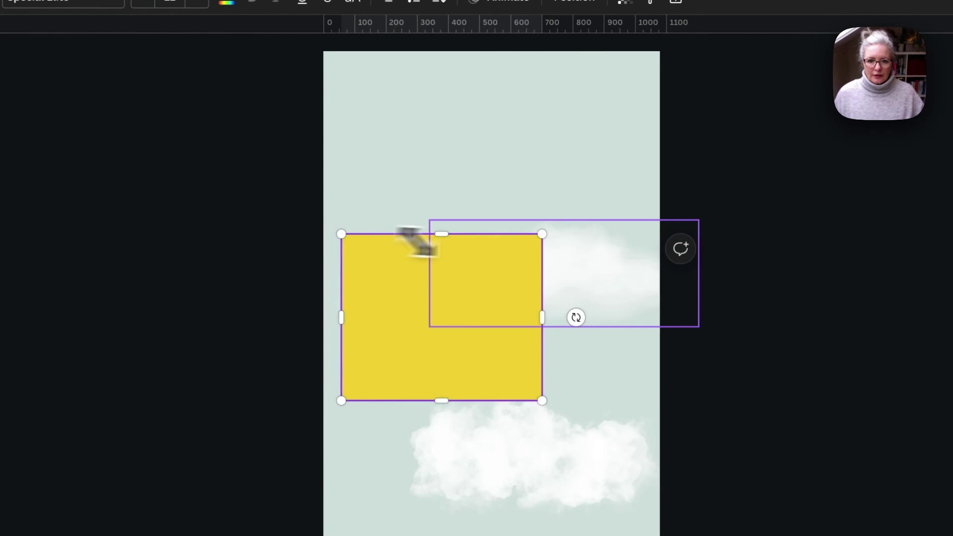
pyautogui.moveTo(543, 235); pyautogui.dragTo(673, 157)
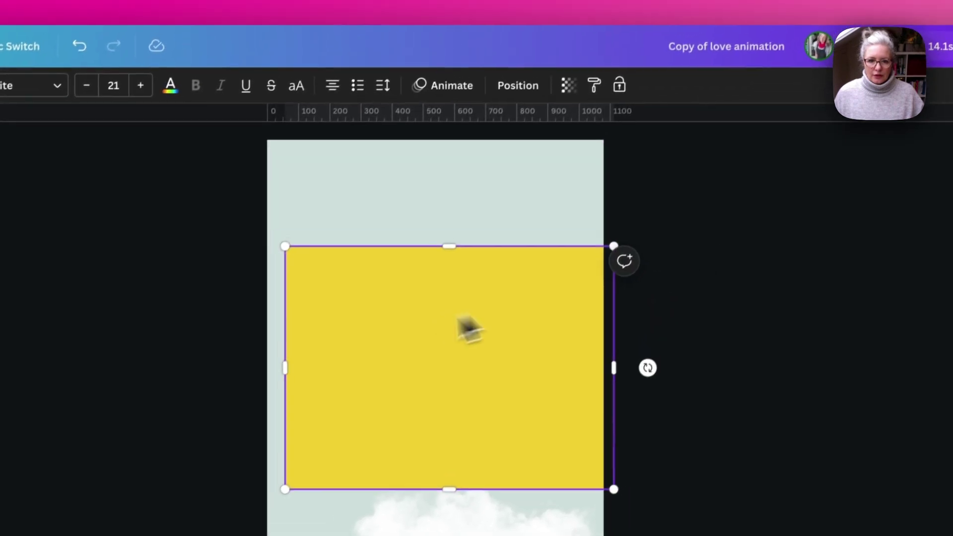
pyautogui.moveTo(469, 328); pyautogui.dragTo(420, 207)
pyautogui.moveTo(579, 263); pyautogui.dragTo(612, 256)
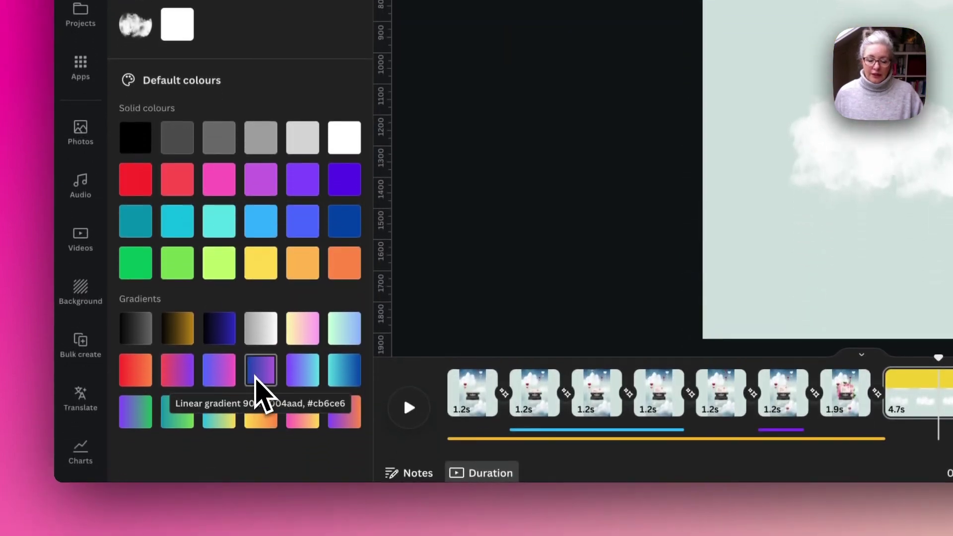
# Fill the rectangle with a vertical purple-to-cyan gradient, making the #5CE1E6 end fully transparent.
pyautogui.click(295, 377)
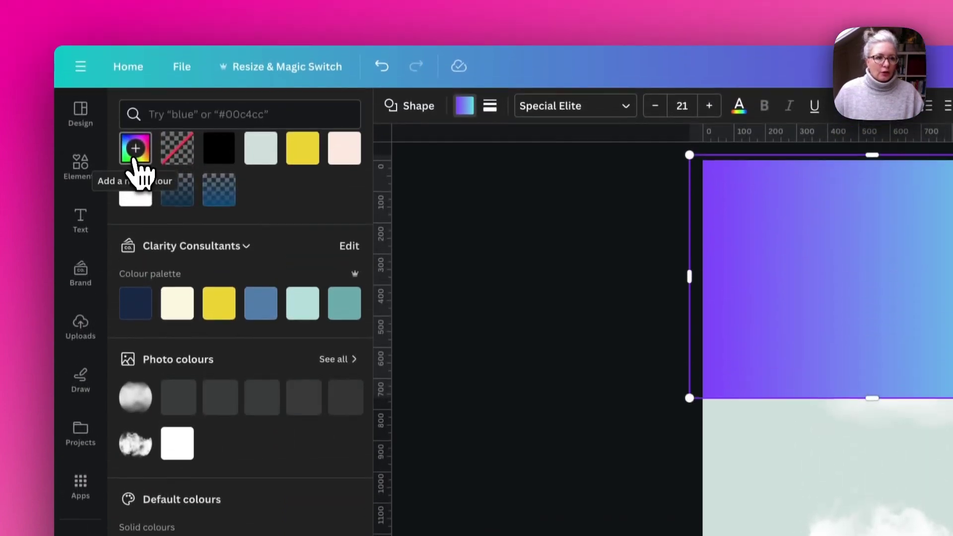
pyautogui.click(135, 151)
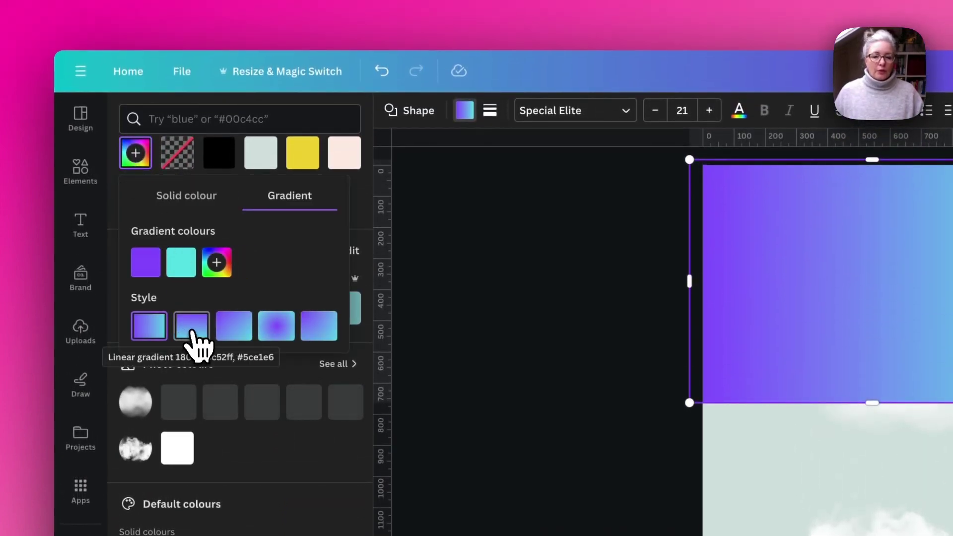
pyautogui.click(192, 326)
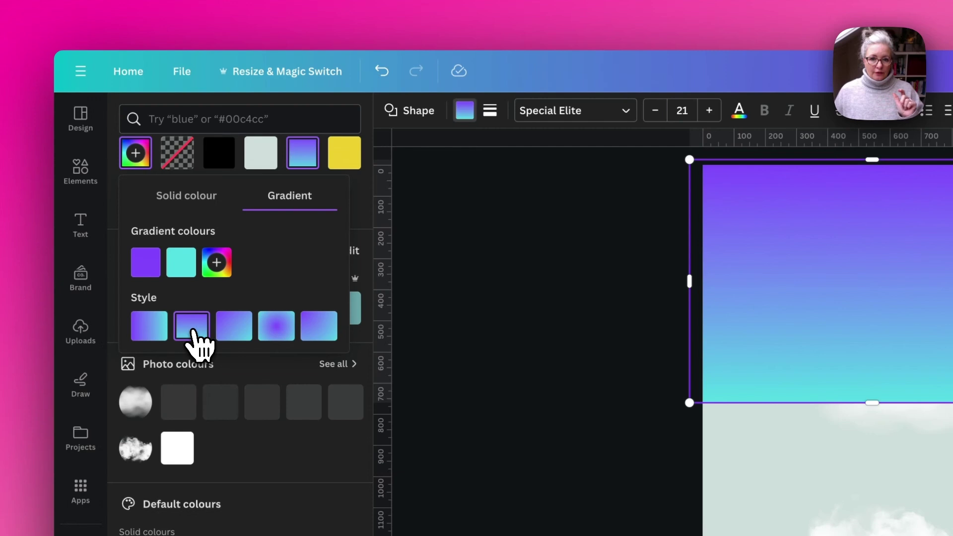
pyautogui.click(180, 263)
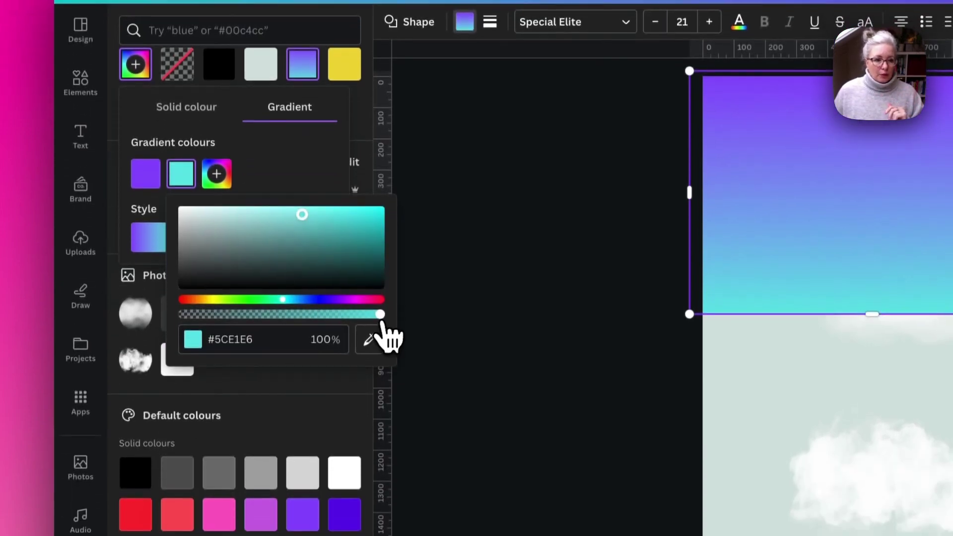
pyautogui.moveTo(381, 403); pyautogui.dragTo(263, 405)
pyautogui.moveTo(263, 311); pyautogui.dragTo(183, 311)
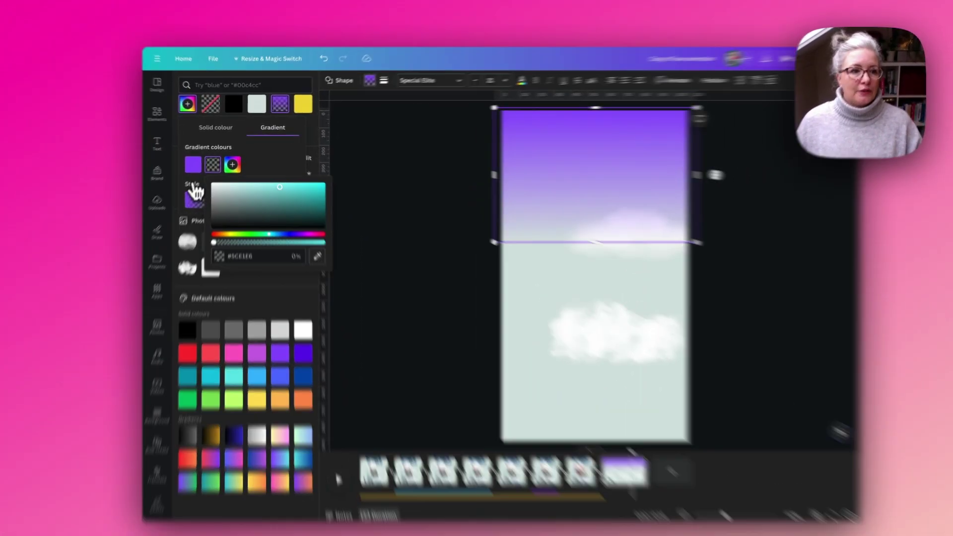
# Change the gradient's purple stop to dark navy #112060.
pyautogui.click(198, 160)
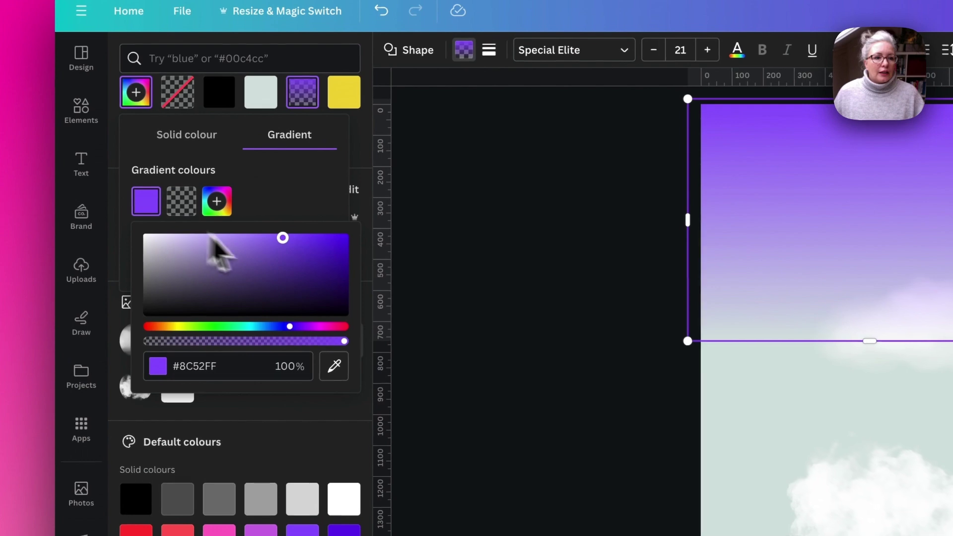
pyautogui.moveTo(290, 330); pyautogui.dragTo(281, 341)
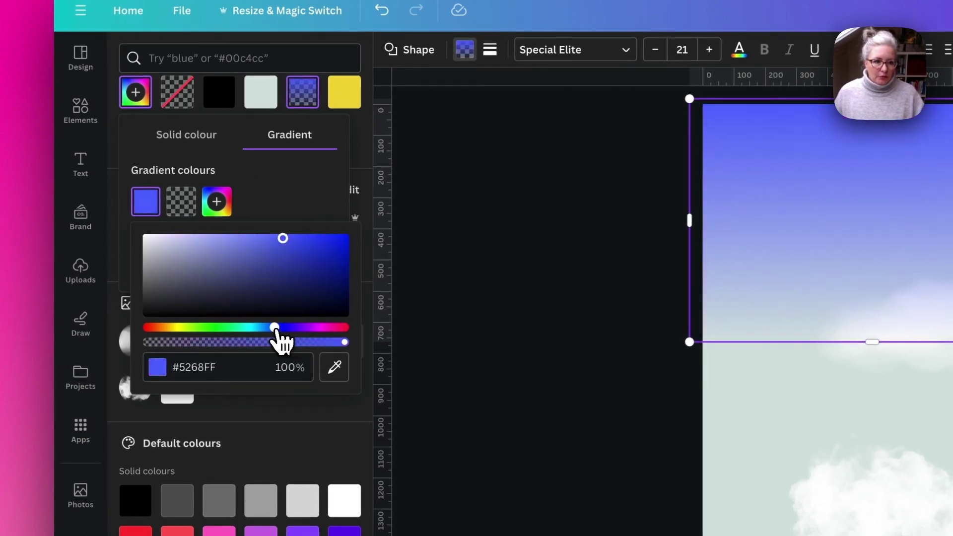
pyautogui.click(298, 264)
pyautogui.click(298, 281)
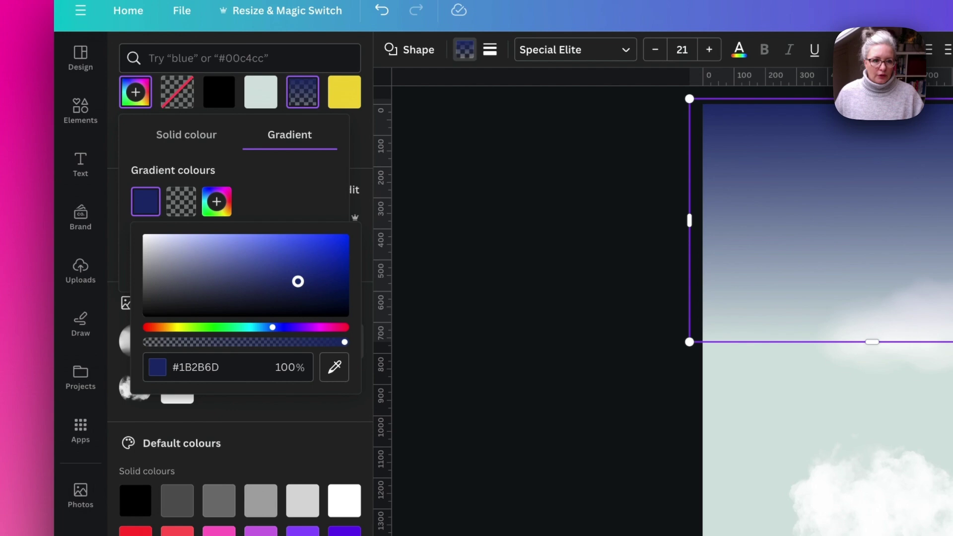
pyautogui.click(312, 286)
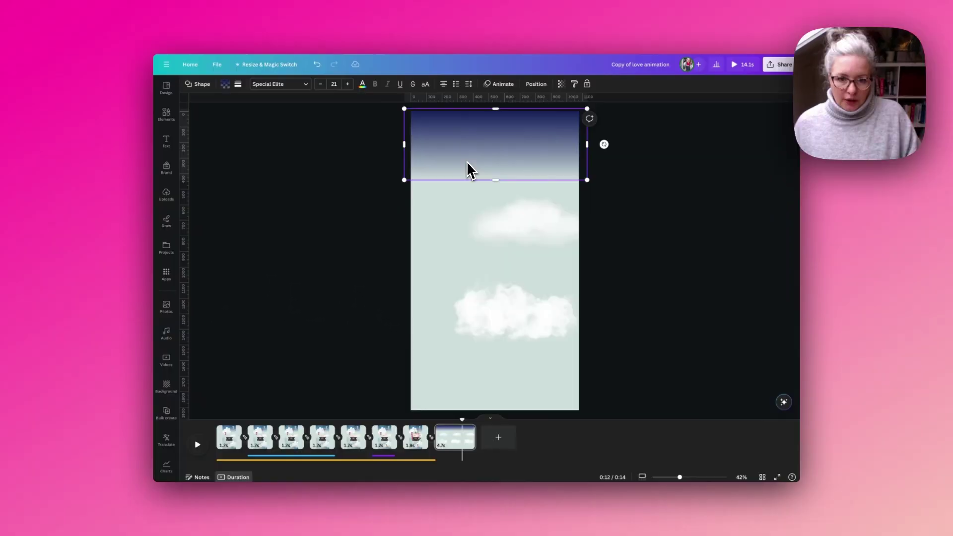
# Rotate, double the height of, and move the gradient so it fades upward over the lower half.
pyautogui.moveTo(467, 161); pyautogui.dragTo(467, 293)
pyautogui.moveTo(497, 361); pyautogui.dragTo(514, 179)
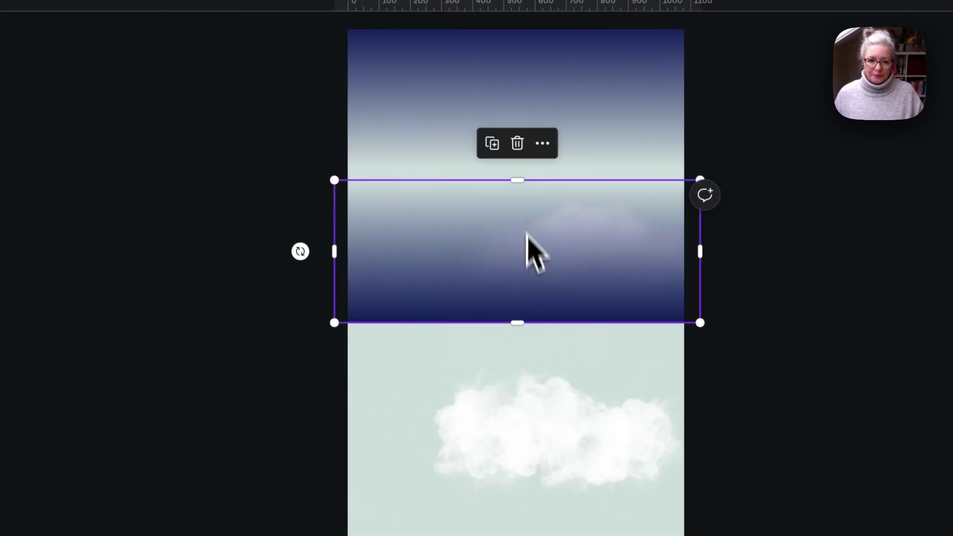
pyautogui.moveTo(518, 318); pyautogui.dragTo(515, 455)
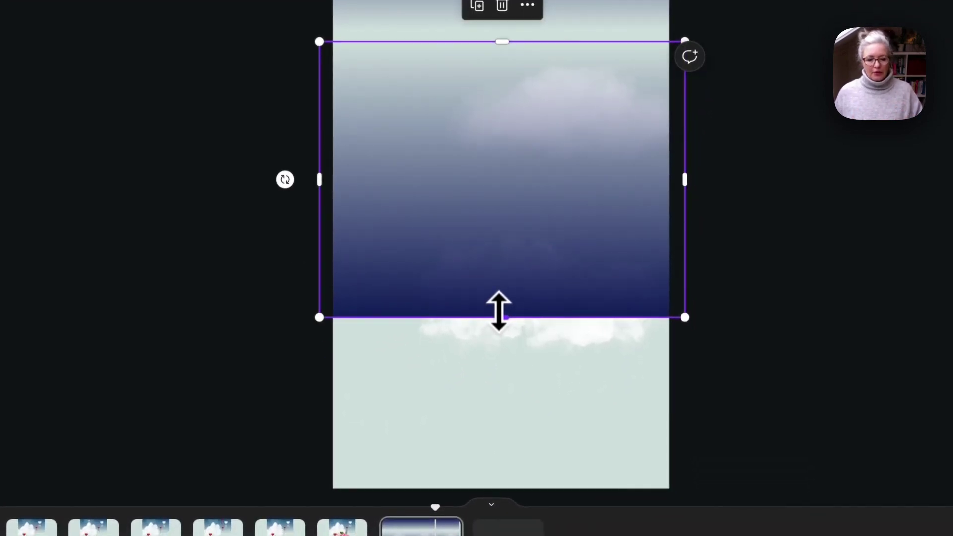
pyautogui.moveTo(472, 171); pyautogui.dragTo(472, 255)
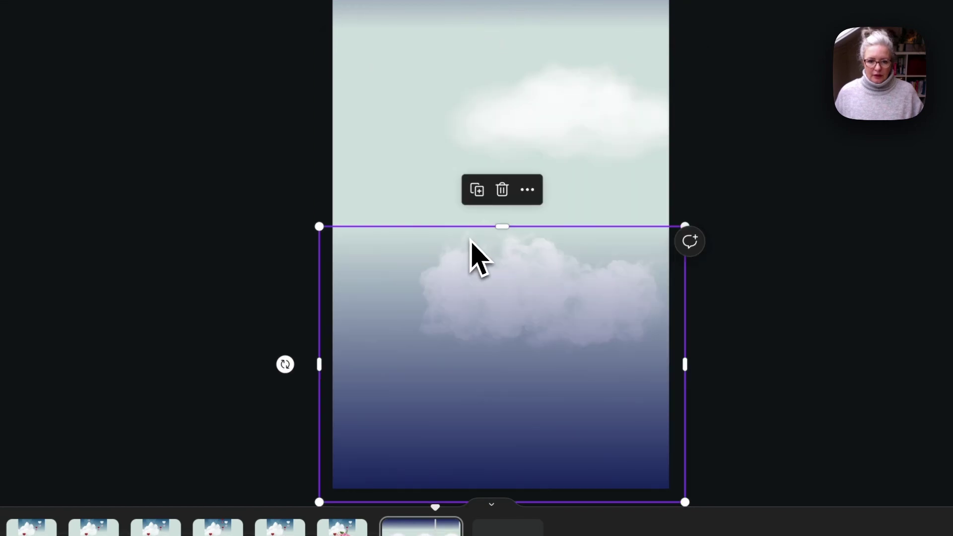
# Send the navy gradient shape to the back, behind the clouds.
pyautogui.rightClick(472, 253)
pyautogui.moveTo(602, 387)
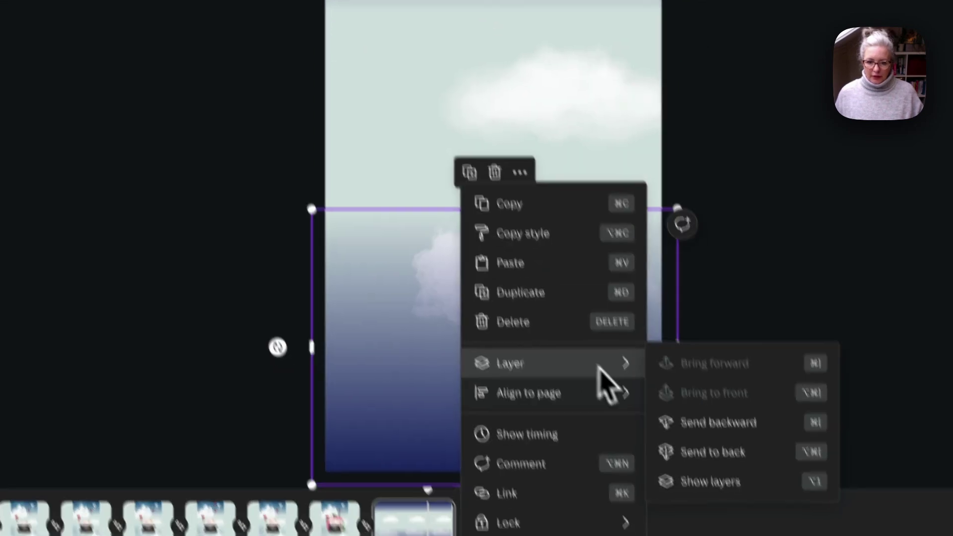
pyautogui.click(707, 460)
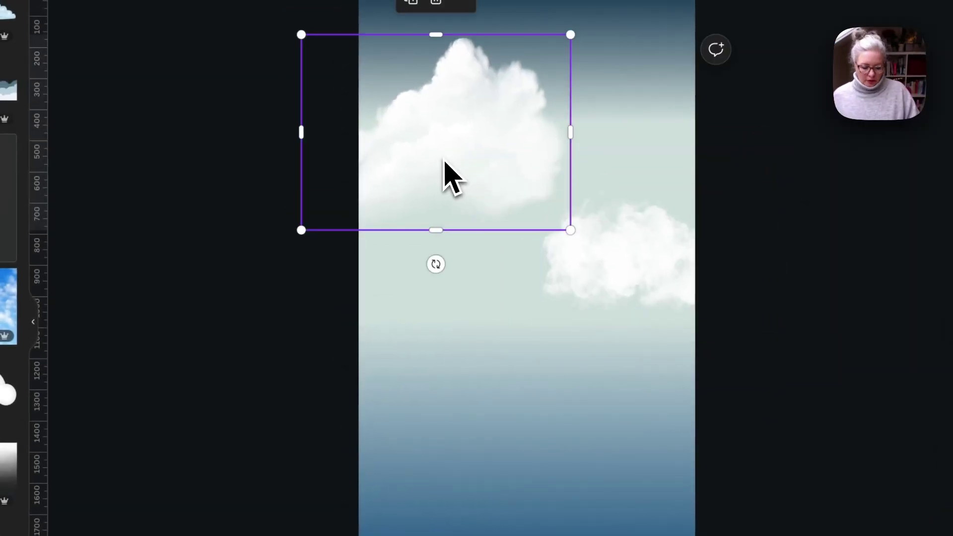
# Open and dismiss the selected cloud's options menu, then deselect the cloud.
pyautogui.rightClick(536, 325)
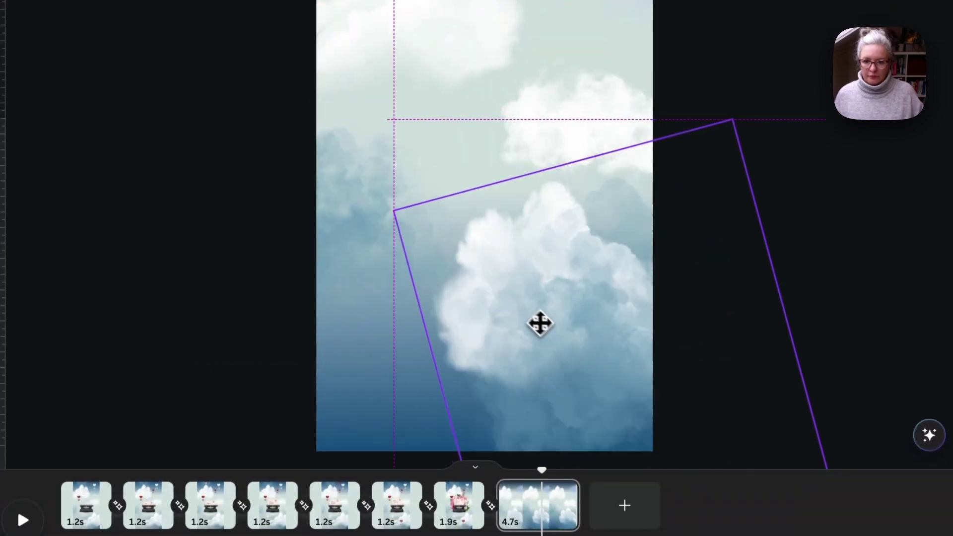
pyautogui.click(638, 93)
pyautogui.press('Escape')
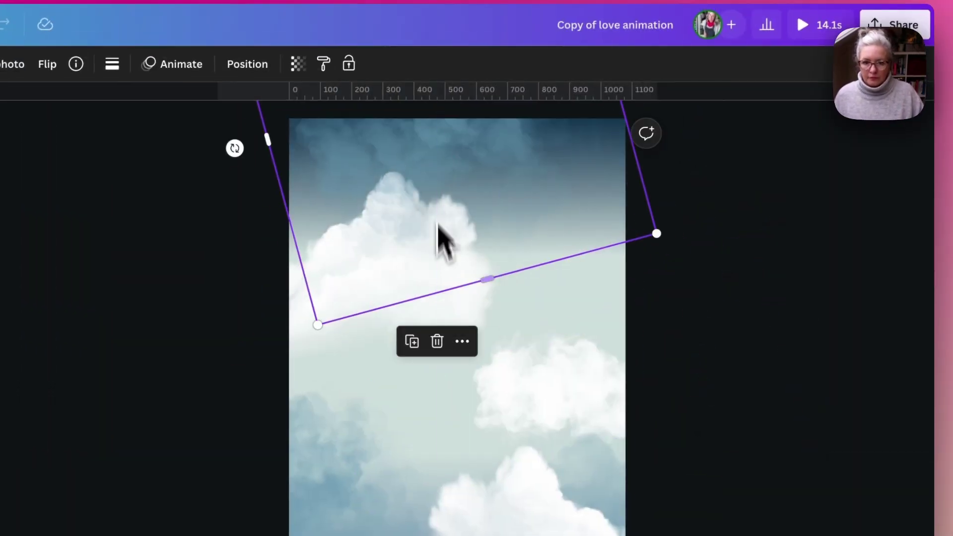
pyautogui.click(702, 297)
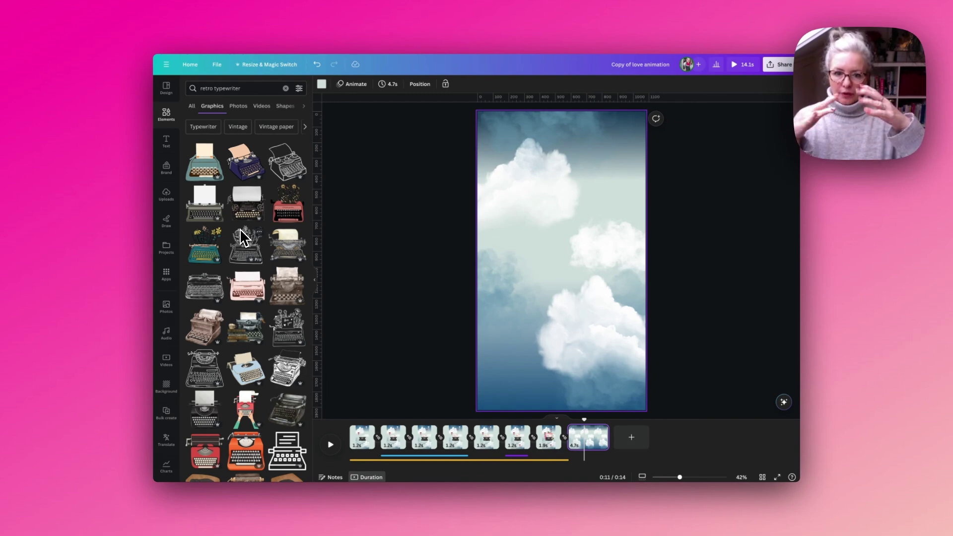
# Enlarge the soft shadow and fit it snugly beneath the black retro typewriter.
pyautogui.scroll(-8, 219, 290)
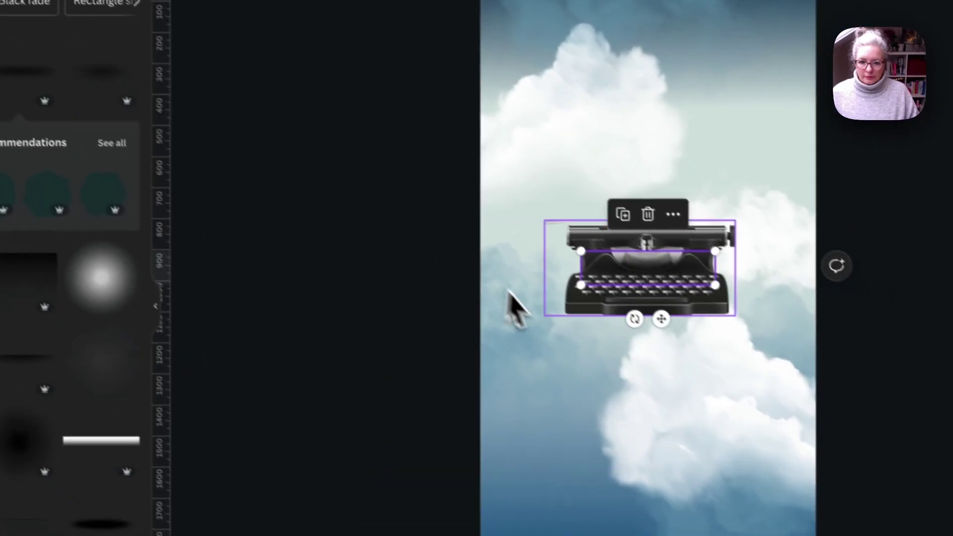
pyautogui.moveTo(580, 283); pyautogui.dragTo(532, 311)
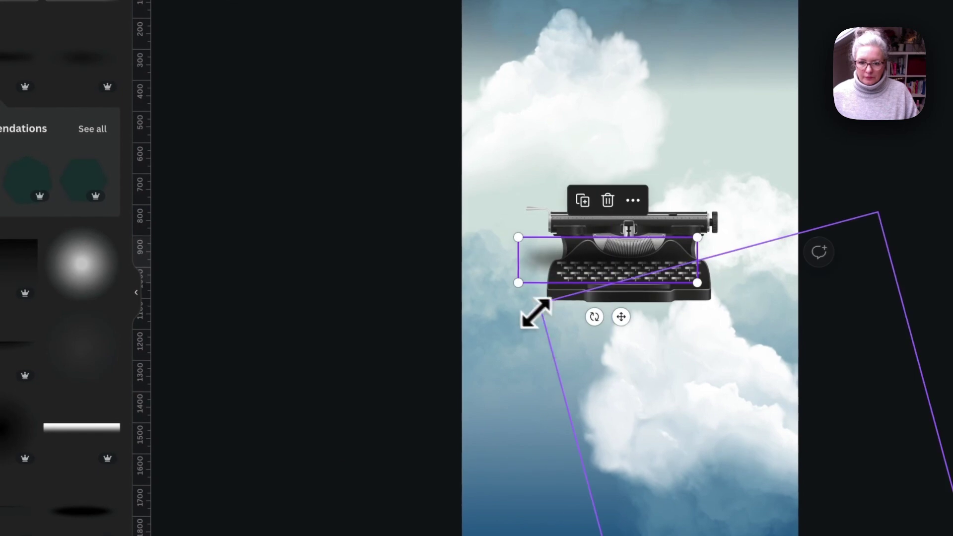
pyautogui.moveTo(621, 316); pyautogui.dragTo(648, 373)
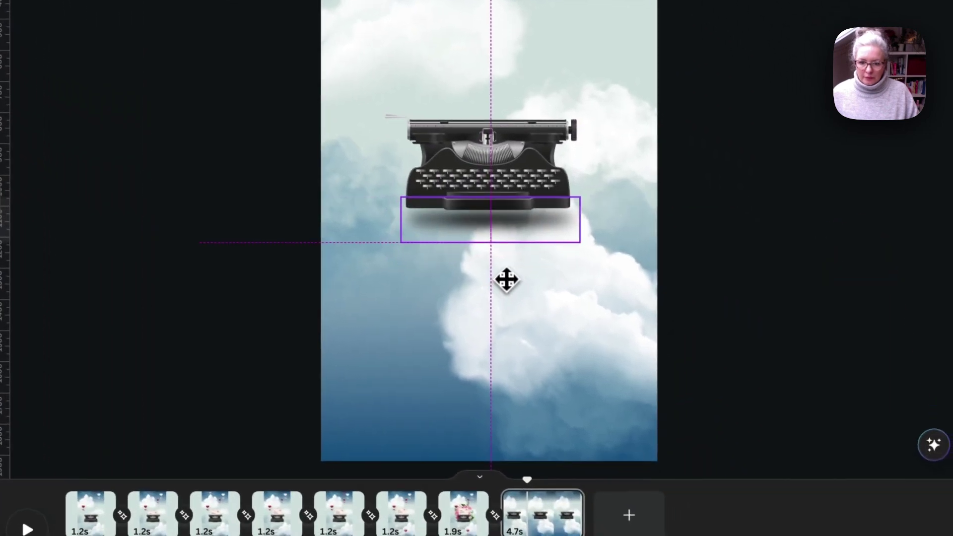
pyautogui.moveTo(506, 280); pyautogui.dragTo(504, 273)
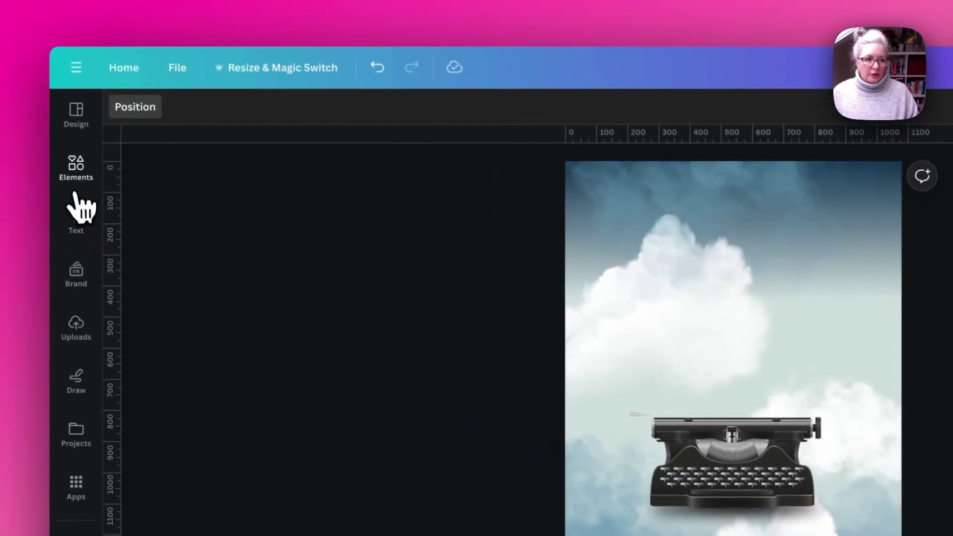
# Add a rounded square coloured pale pink with reduced corner rounding.
pyautogui.click(77, 172)
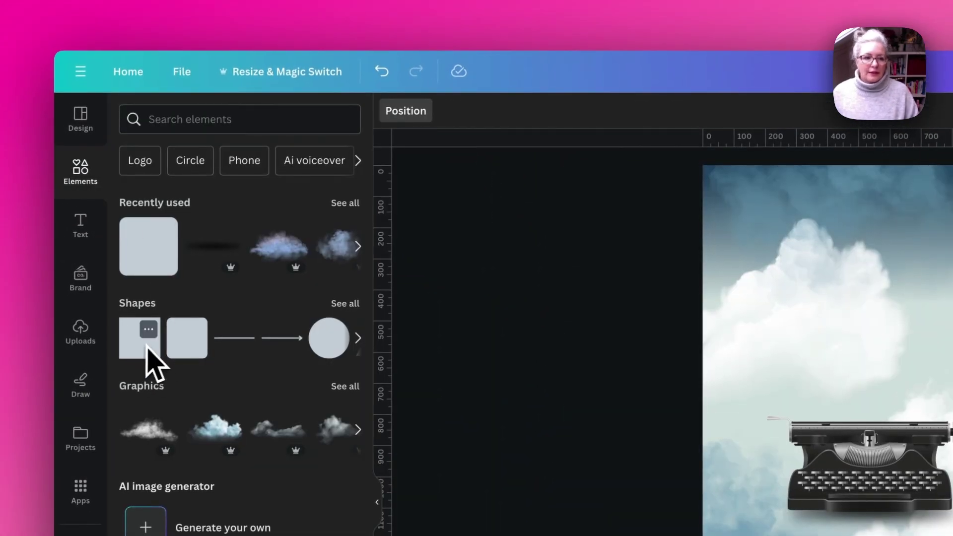
pyautogui.click(182, 347)
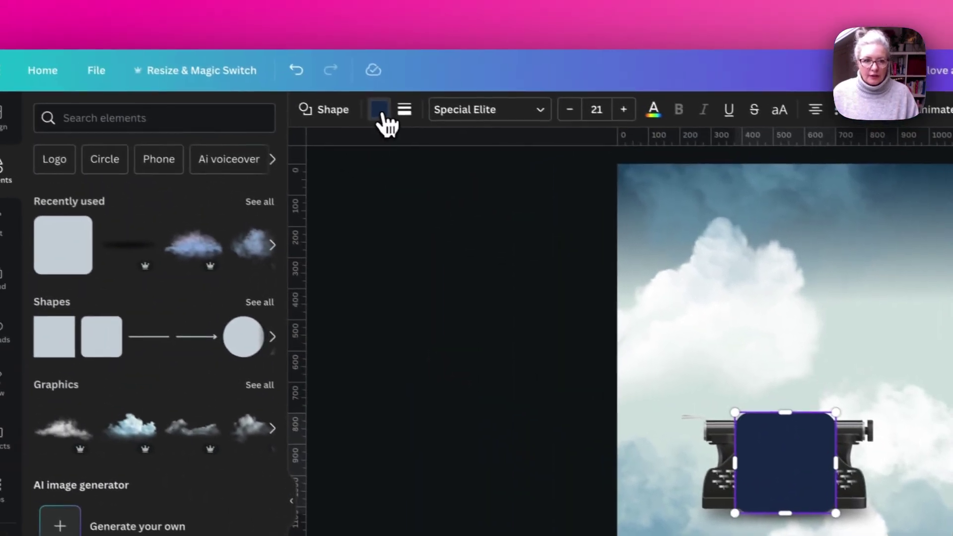
pyautogui.click(287, 7)
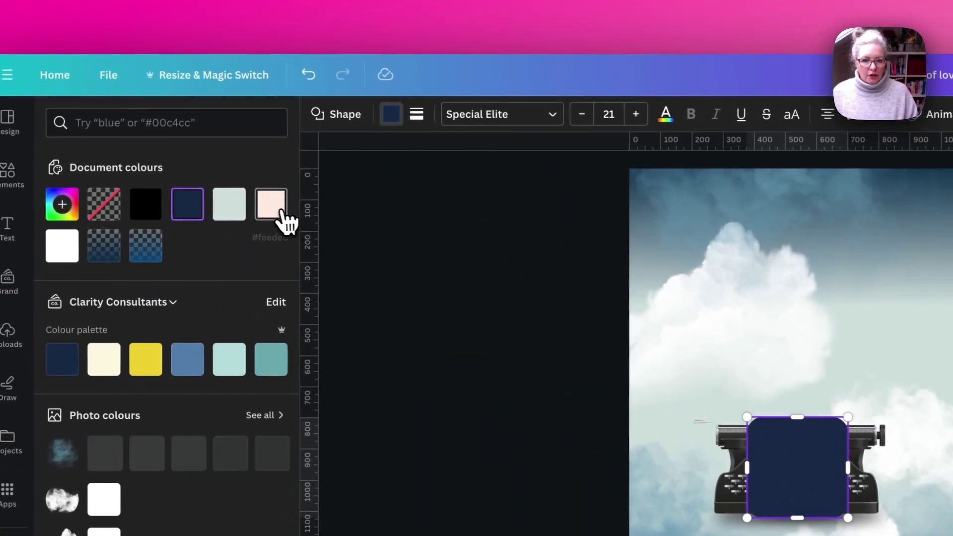
pyautogui.click(284, 213)
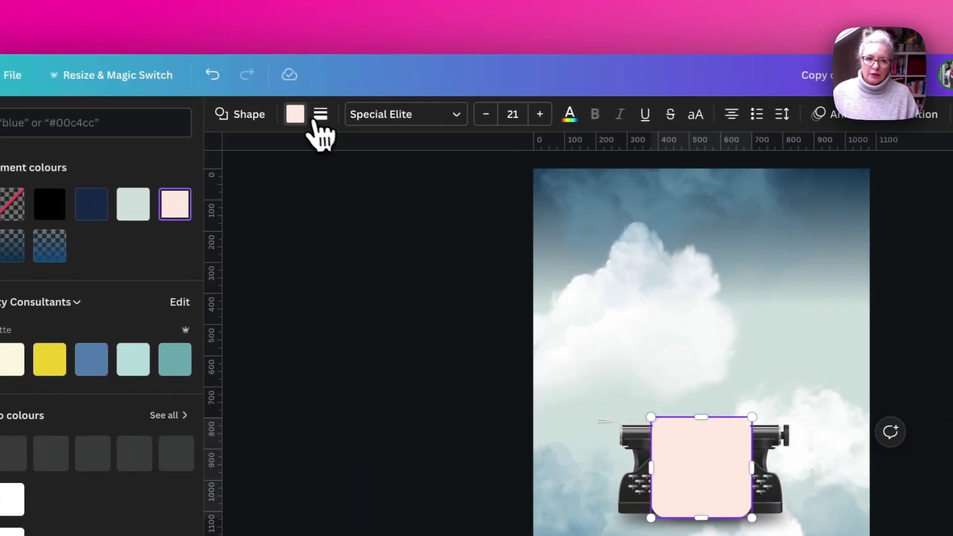
pyautogui.click(320, 115)
pyautogui.moveTo(436, 249); pyautogui.dragTo(360, 259)
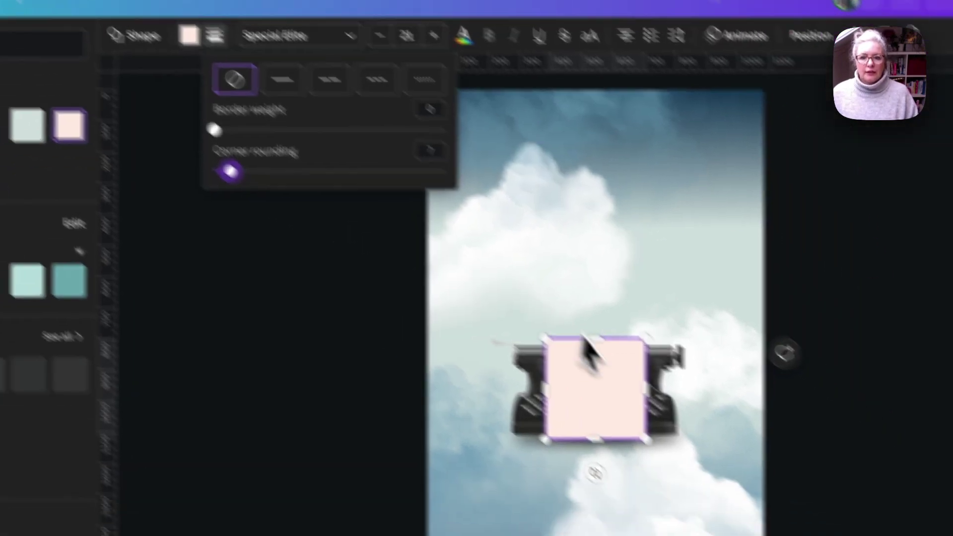
# Move the pink square onto the typewriter and adjust its height to look like paper.
pyautogui.moveTo(707, 453); pyautogui.dragTo(701, 415)
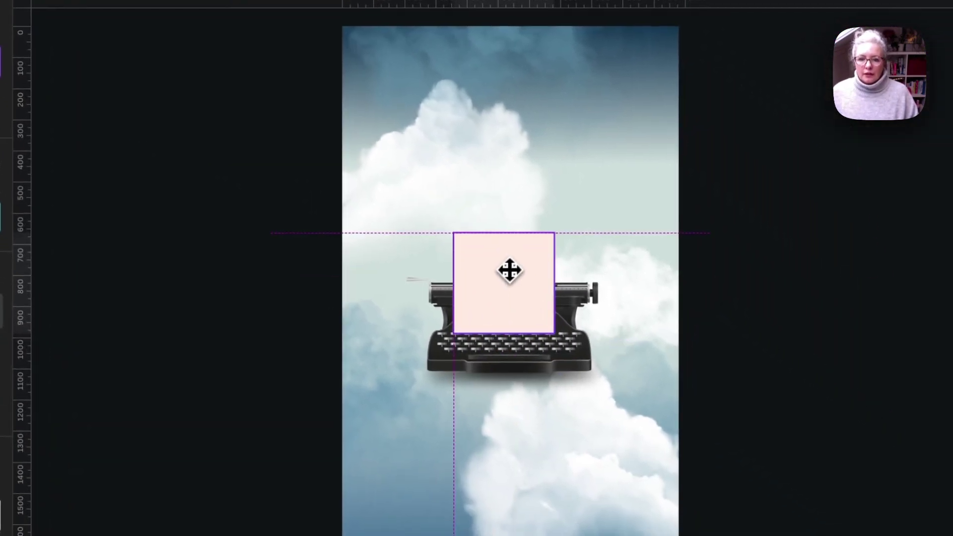
pyautogui.moveTo(701, 518); pyautogui.dragTo(698, 512)
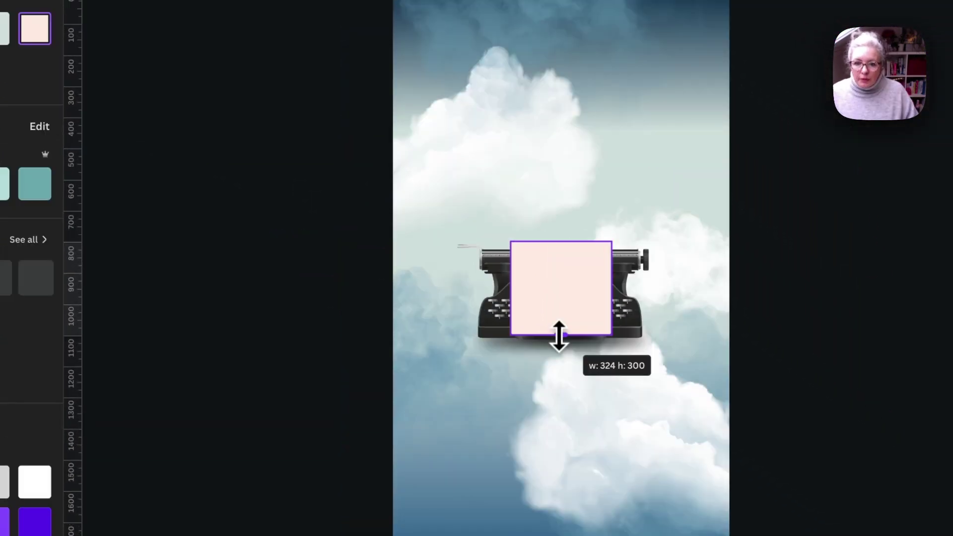
pyautogui.moveTo(559, 336); pyautogui.dragTo(559, 335)
pyautogui.moveTo(558, 241); pyautogui.dragTo(559, 251)
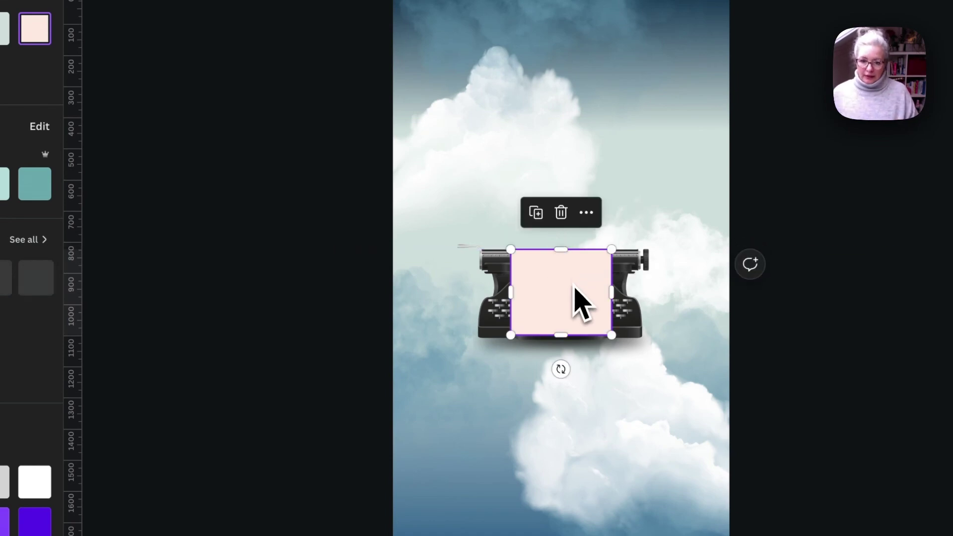
# Layer the pink paper below the typewriter and align it with the machine's top edge.
pyautogui.moveTo(245, 208); pyautogui.dragTo(249, 270)
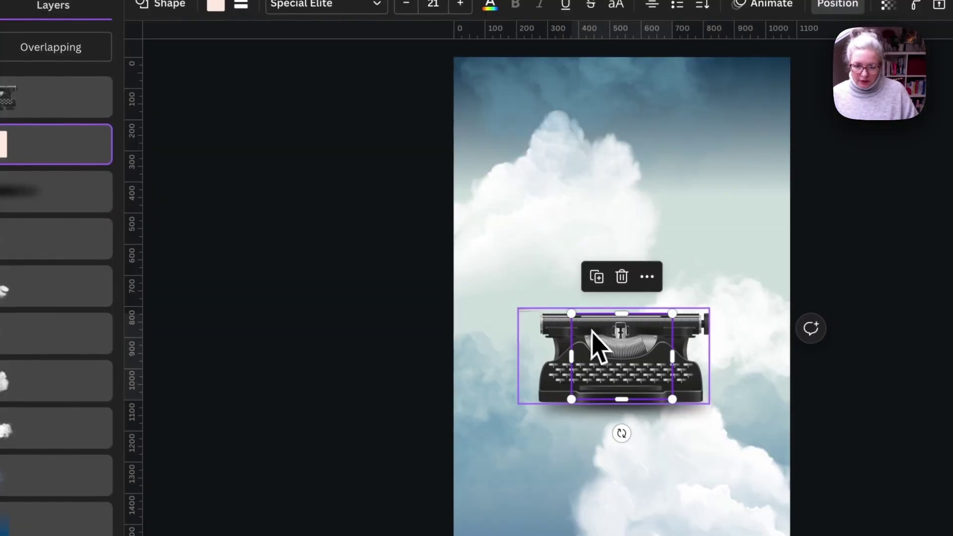
pyautogui.moveTo(801, 452); pyautogui.dragTo(801, 438)
pyautogui.moveTo(596, 325); pyautogui.dragTo(598, 326)
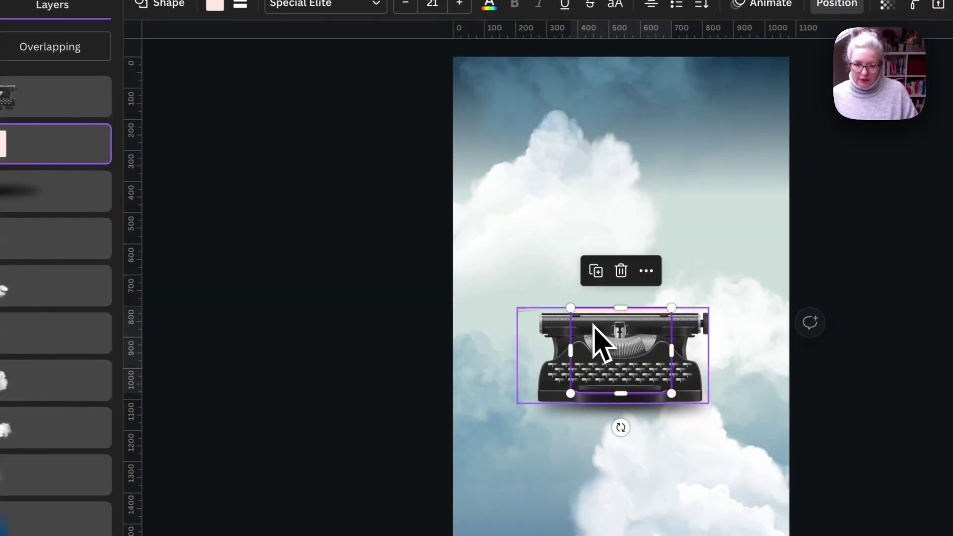
pyautogui.click(413, 261)
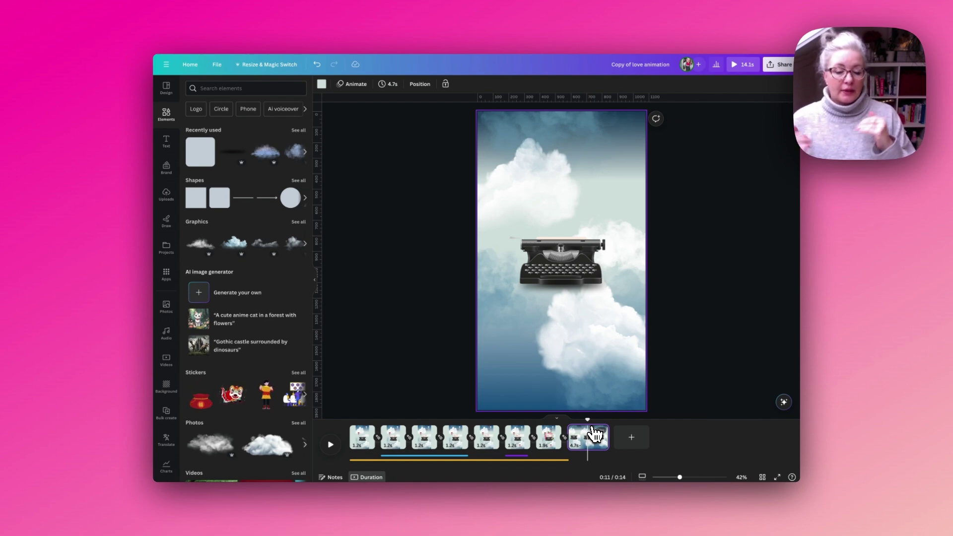
# Trim the last page to 1.2s and duplicate it.
pyautogui.moveTo(608, 436); pyautogui.dragTo(577, 443)
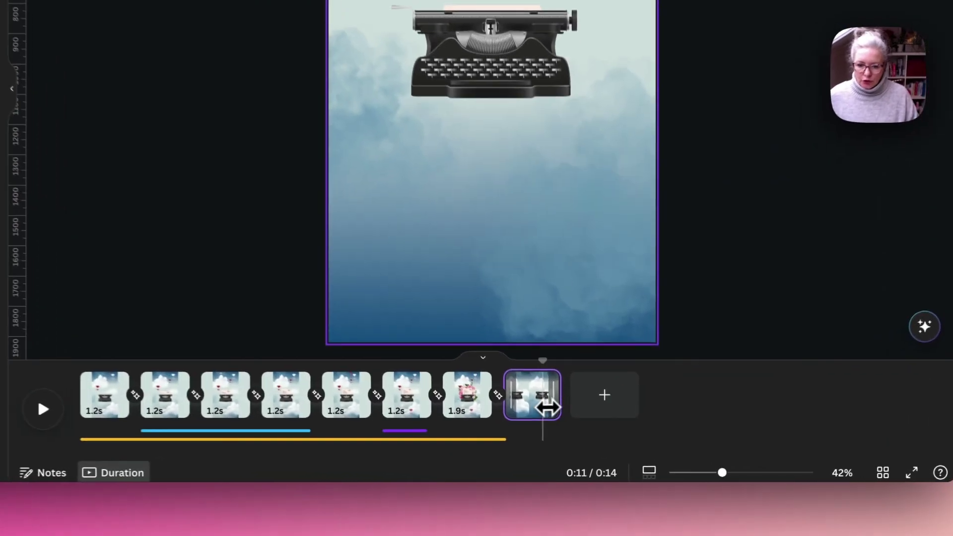
pyautogui.moveTo(519, 405); pyautogui.dragTo(514, 406)
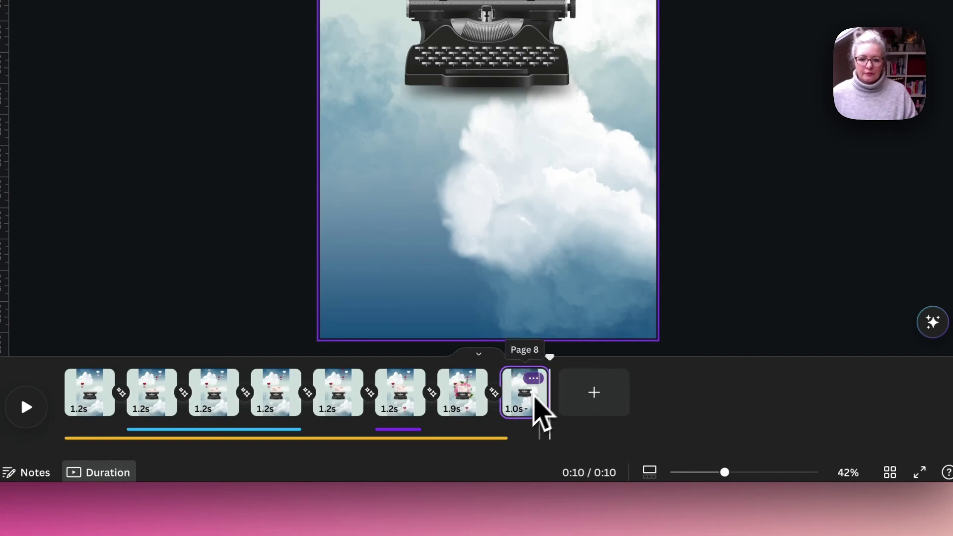
pyautogui.click(534, 380)
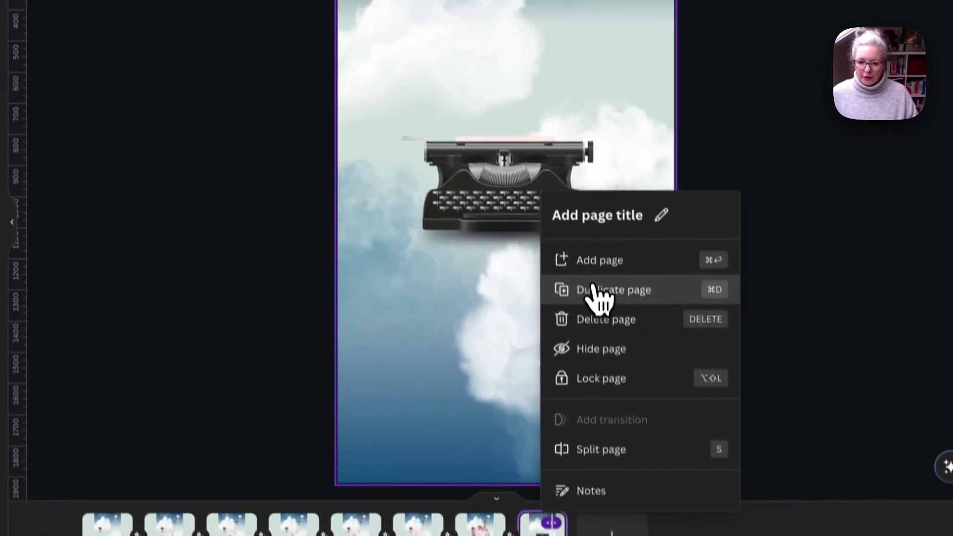
pyautogui.click(598, 291)
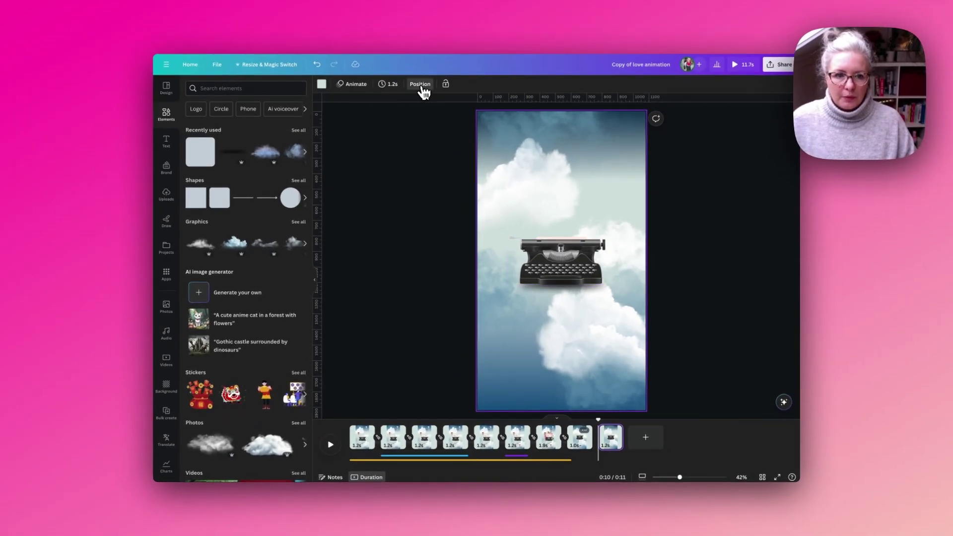
# On the copy, raise the pink paper above the roller and add a text box.
pyautogui.click(421, 87)
pyautogui.click(276, 156)
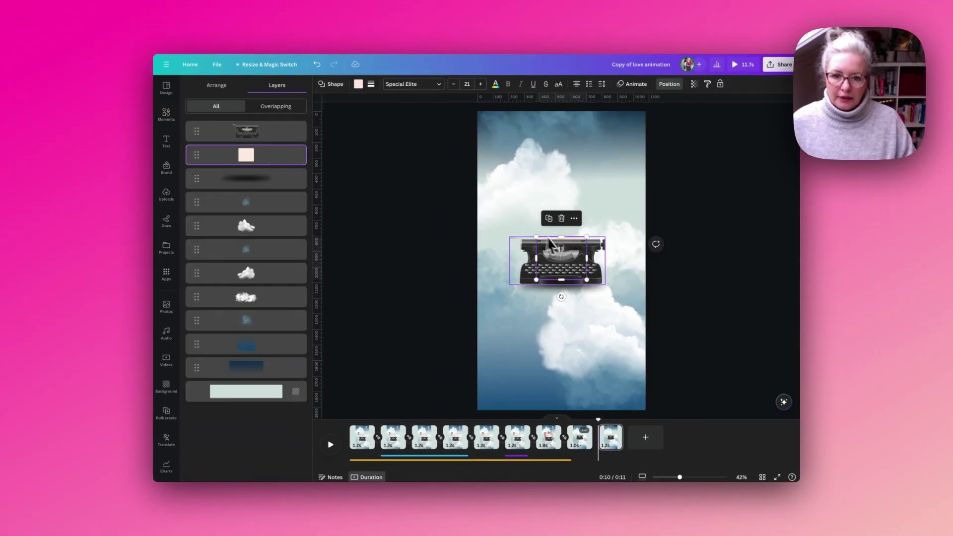
pyautogui.moveTo(566, 257); pyautogui.dragTo(566, 247)
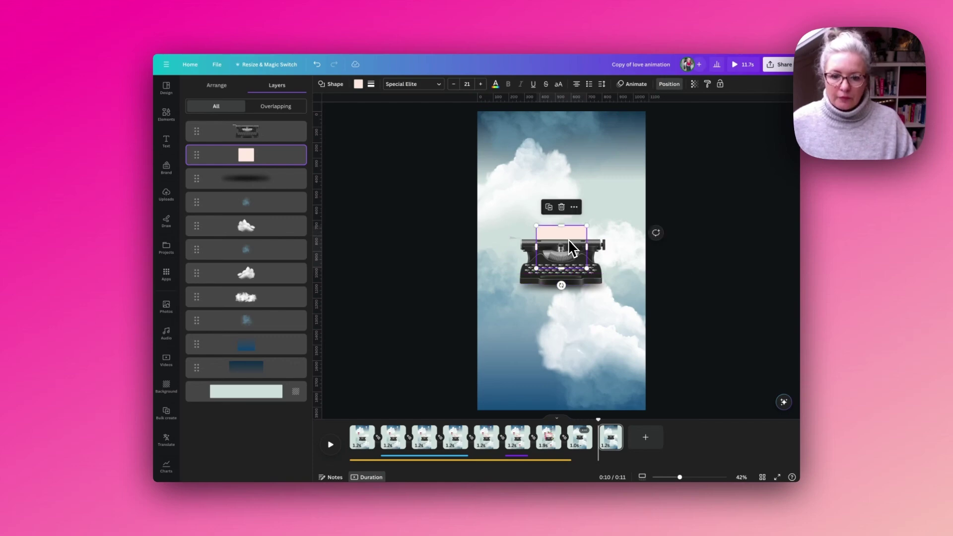
pyautogui.press('t')
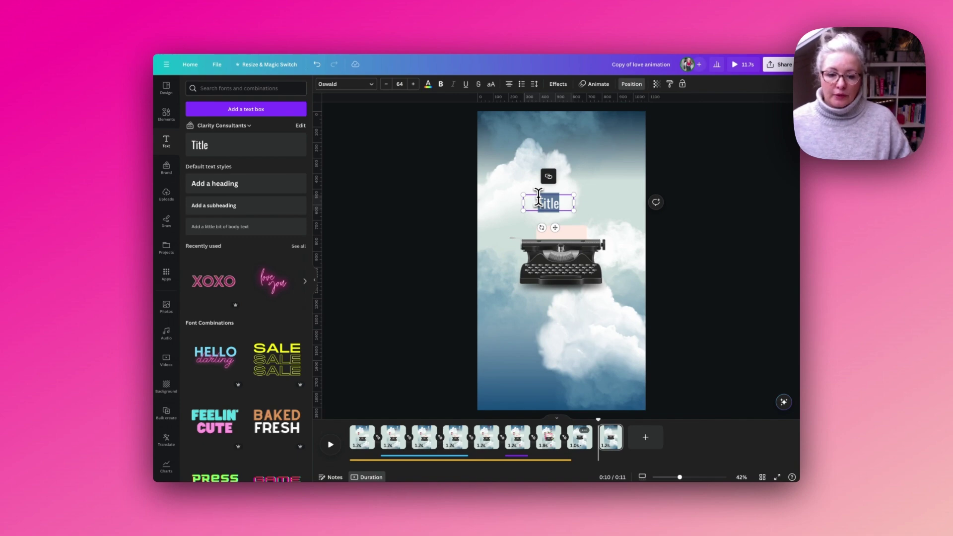
# Search fonts and apply Special Elite to the 'I hope' text.
pyautogui.click(357, 84)
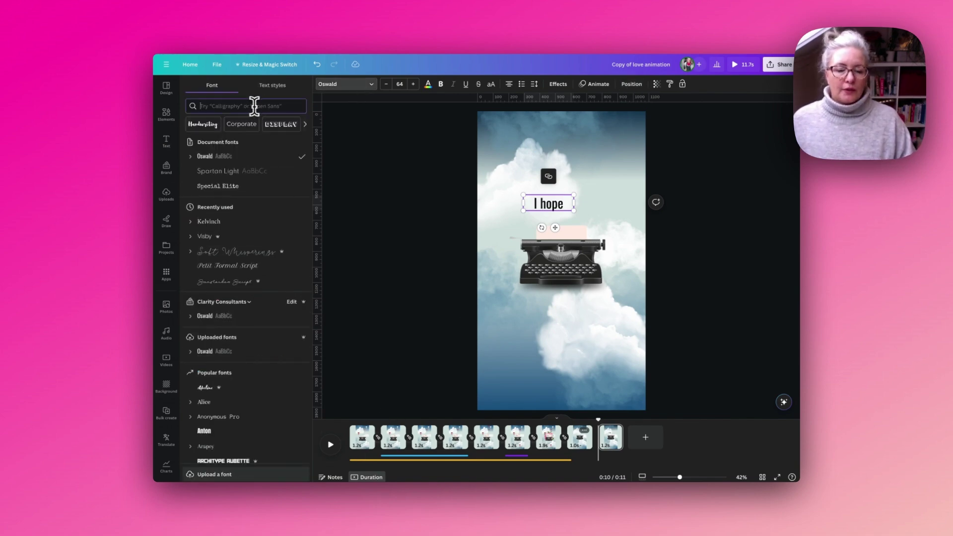
pyautogui.click(254, 105)
pyautogui.write('typewriter')
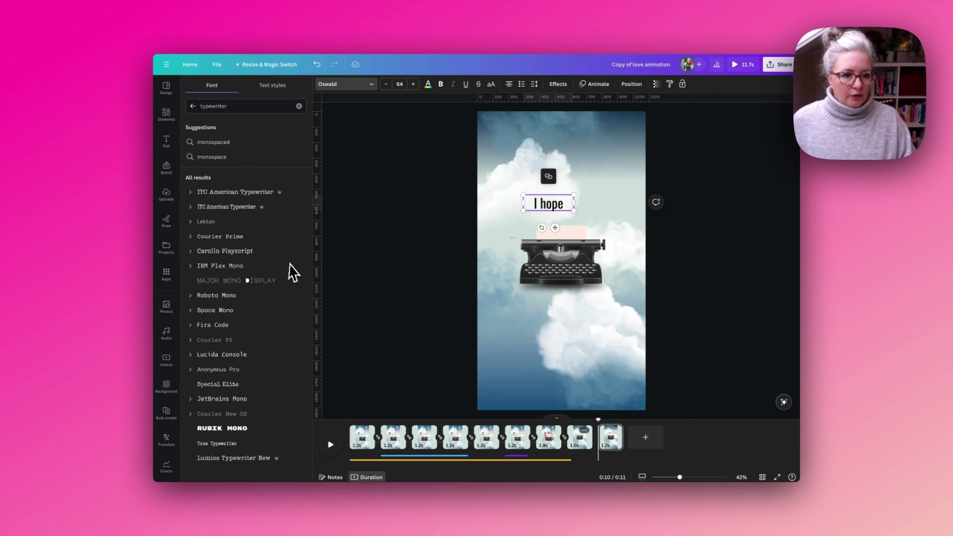
pyautogui.scroll(-2, 291, 267)
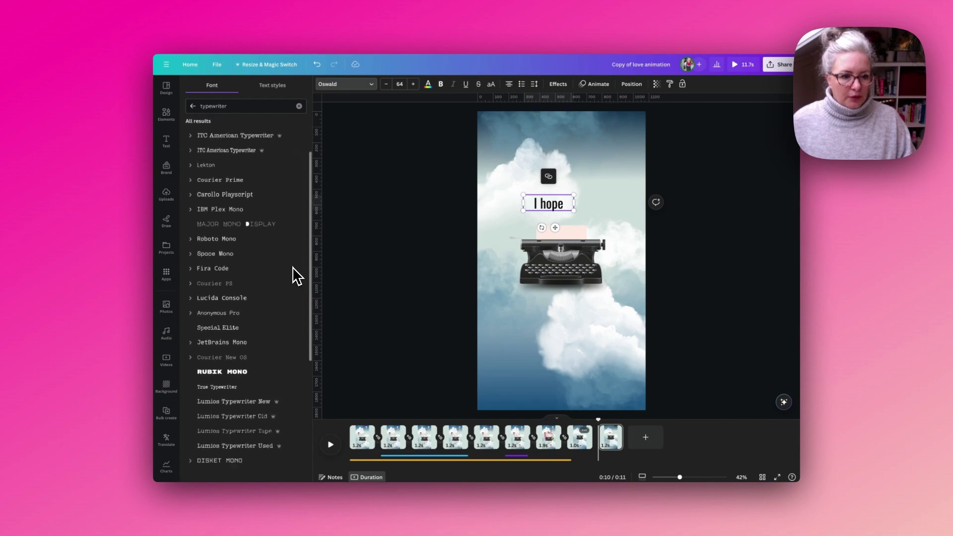
pyautogui.click(219, 322)
# Shrink the 'I hope' text to fit the paper and give it a slower Typewriter animation.
pyautogui.moveTo(640, 239); pyautogui.dragTo(608, 252)
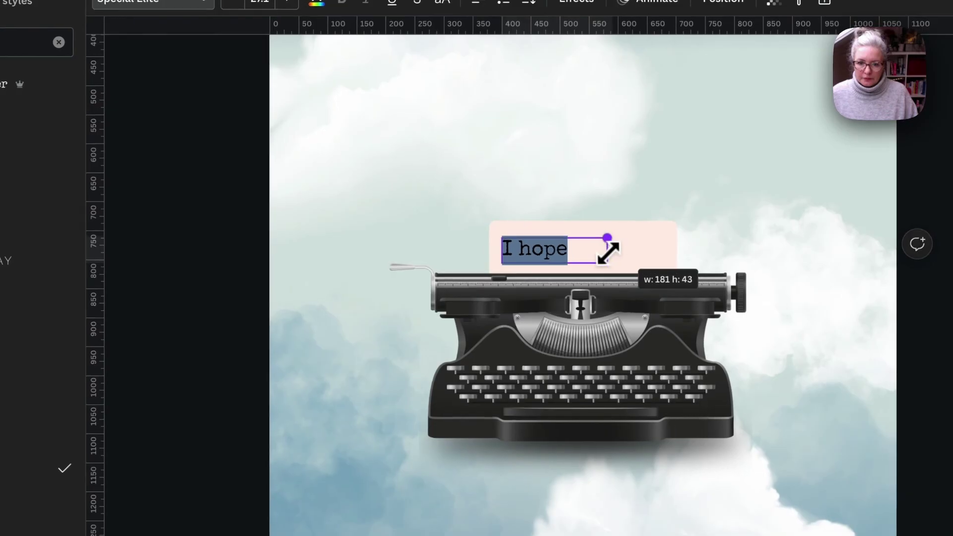
pyautogui.moveTo(609, 252); pyautogui.dragTo(592, 255)
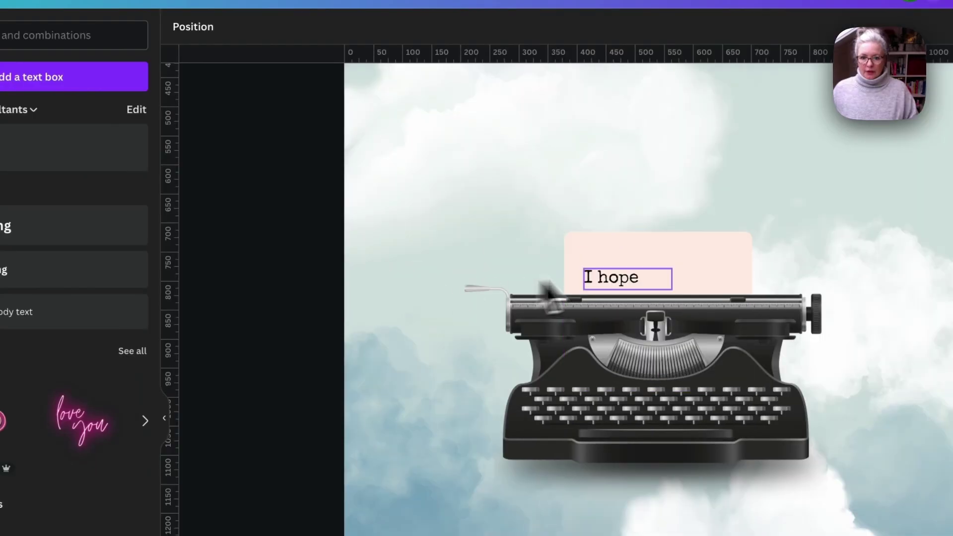
pyautogui.click(625, 280)
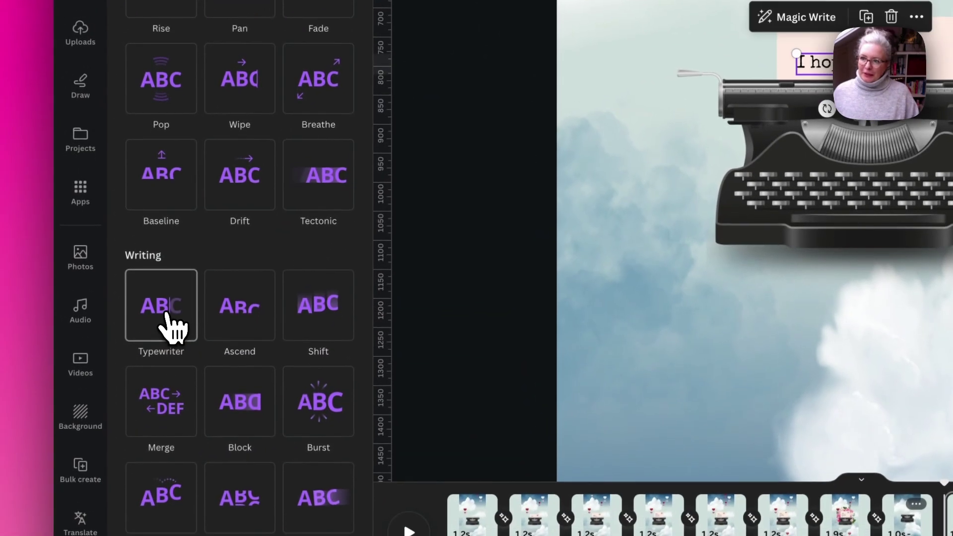
pyautogui.click(172, 328)
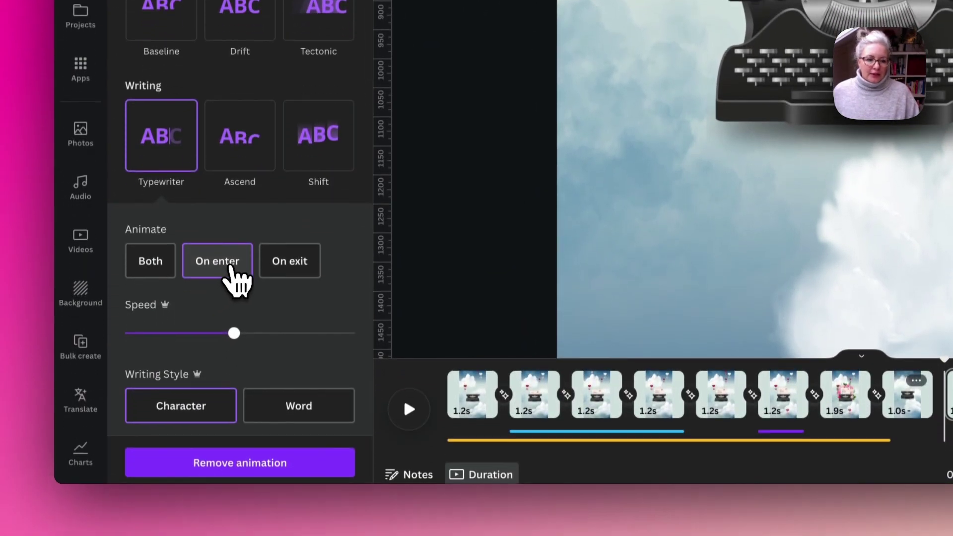
pyautogui.moveTo(234, 333); pyautogui.dragTo(198, 334)
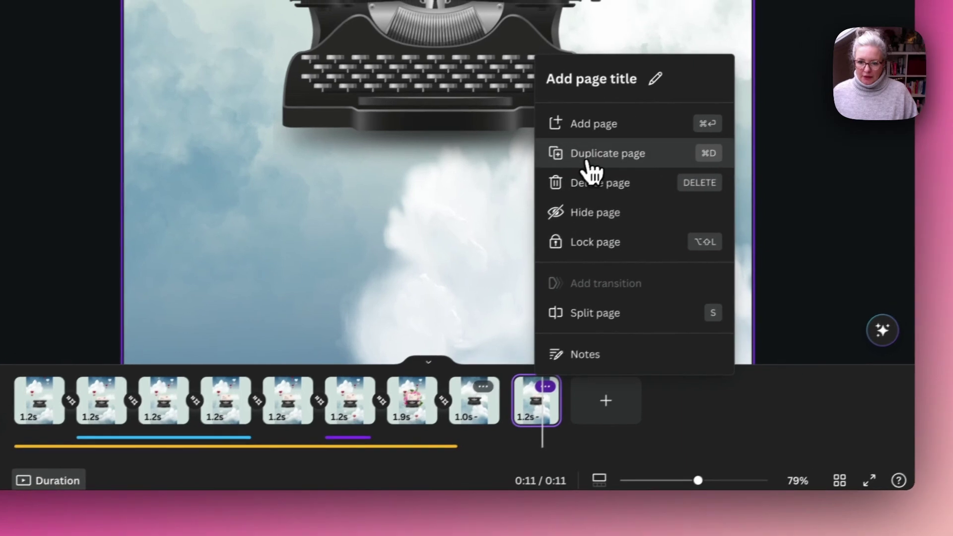
# Duplicate the page, raise the paper with 'I hope', and add a 'your day is' line below.
pyautogui.click(607, 151)
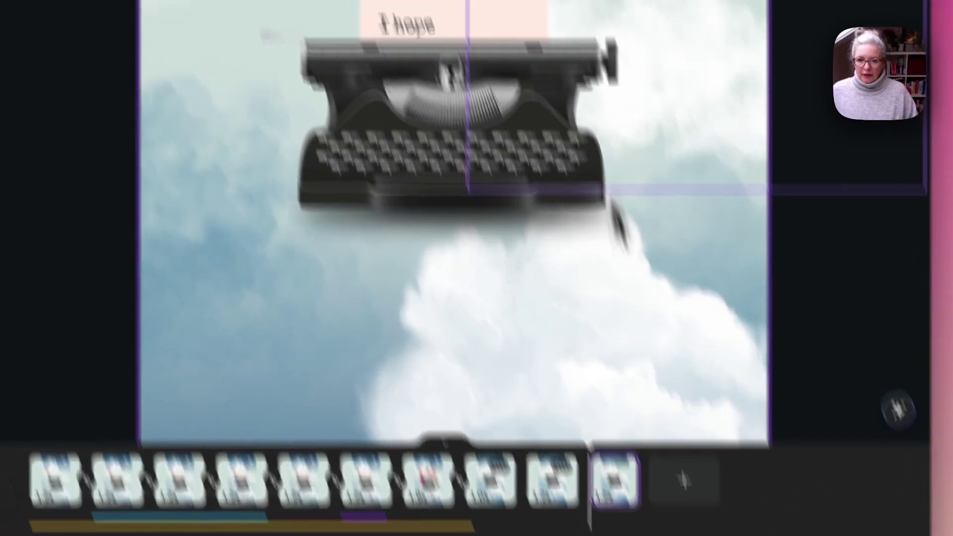
pyautogui.click(564, 173)
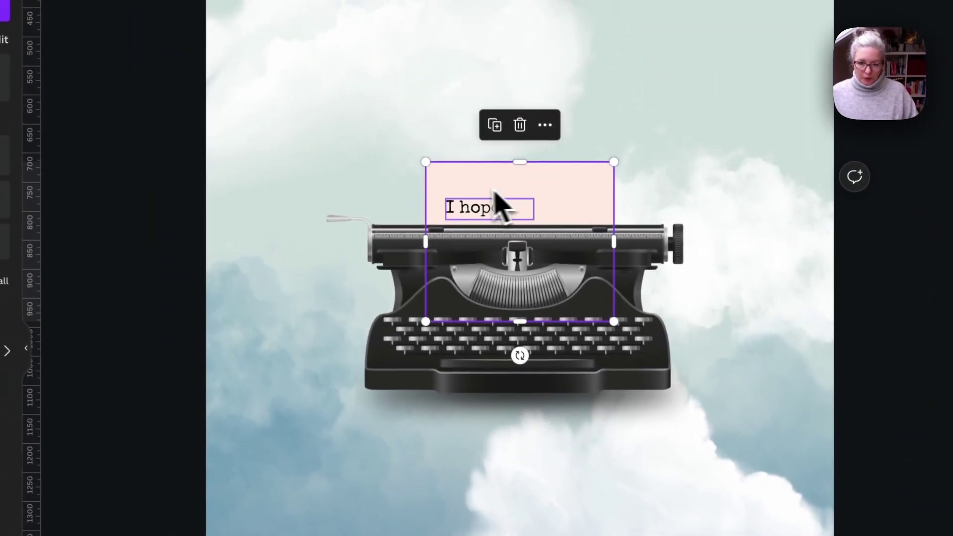
pyautogui.keyDown('shift'); pyautogui.click(480, 211); pyautogui.keyUp('shift')
pyautogui.moveTo(552, 201); pyautogui.dragTo(559, 173)
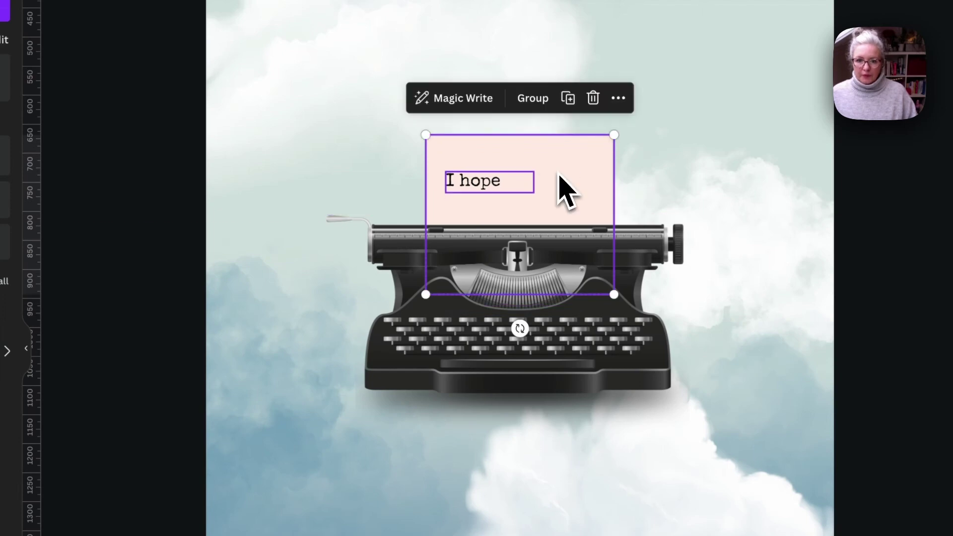
pyautogui.moveTo(552, 238); pyautogui.dragTo(552, 260)
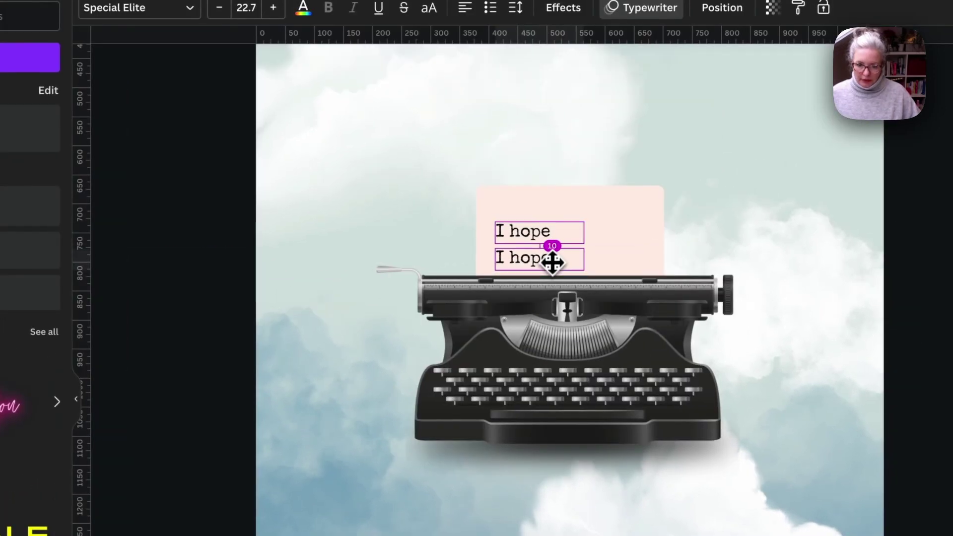
pyautogui.doubleClick(529, 257)
pyautogui.write('your day is')
pyautogui.moveTo(600, 232); pyautogui.dragTo(660, 228)
pyautogui.click(191, 226)
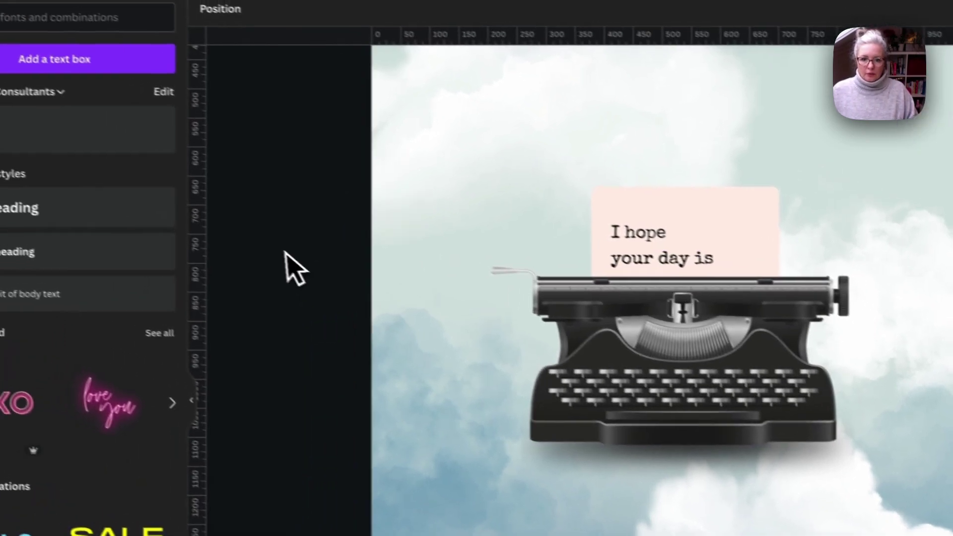
pyautogui.click(702, 258)
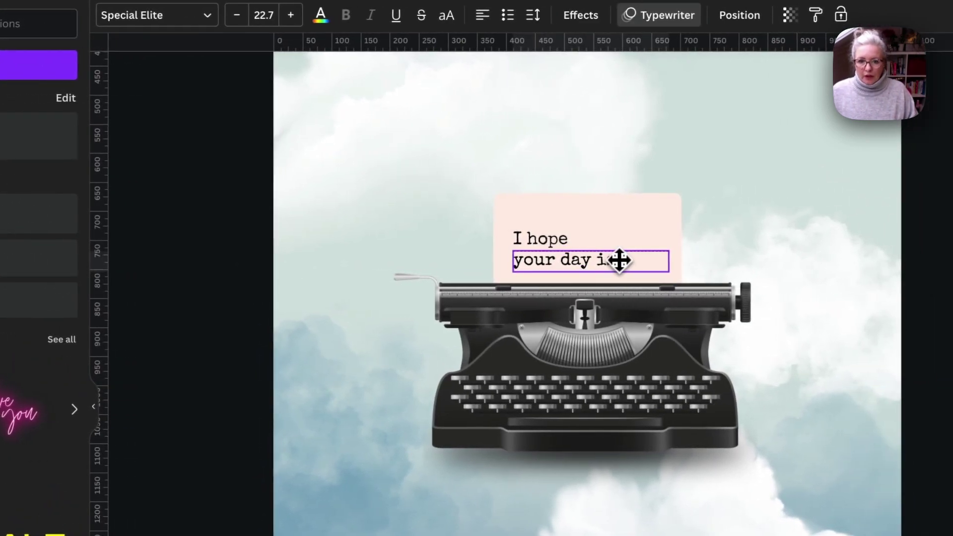
pyautogui.click(228, 249)
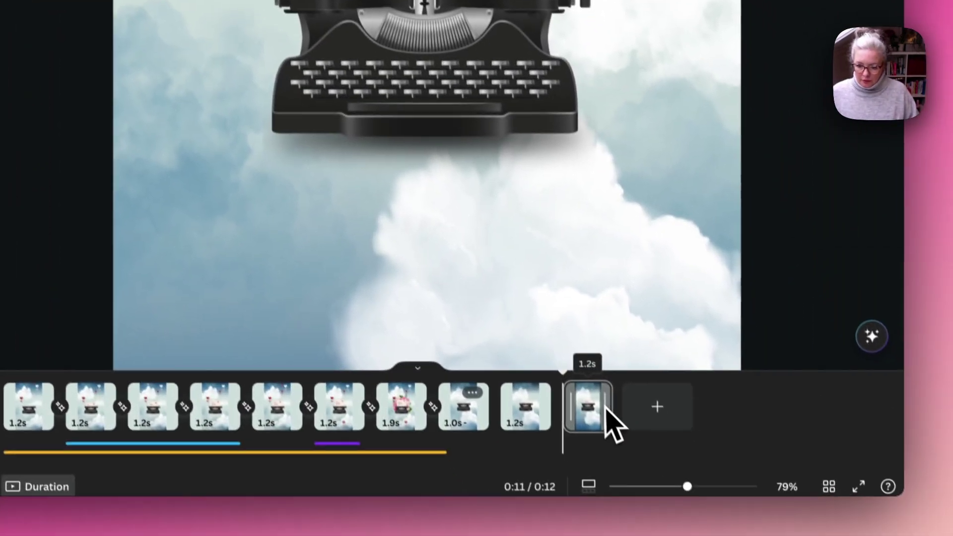
# Duplicate the last page, nudge the paper up again, and begin a 'full of love' line.
pyautogui.click(638, 380)
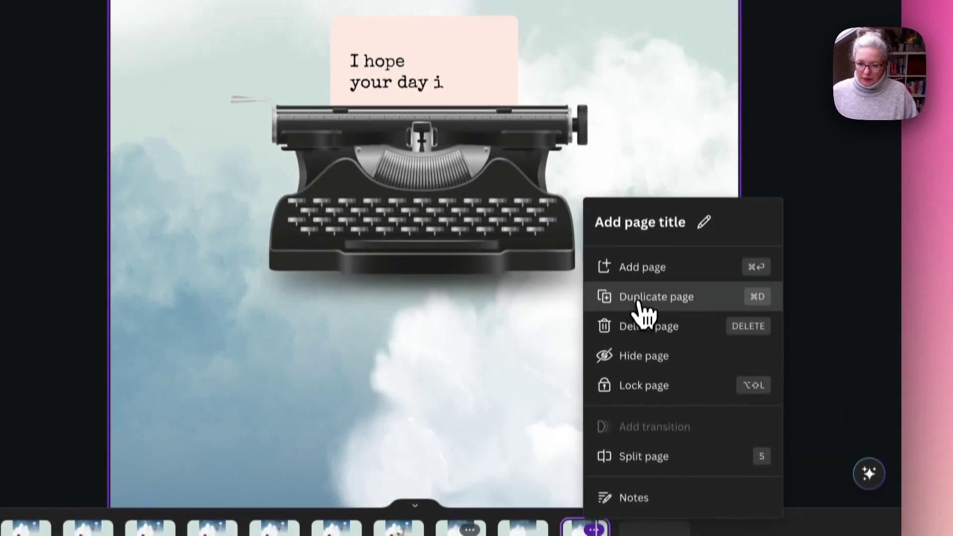
pyautogui.click(639, 205)
pyautogui.click(397, 116)
pyautogui.keyDown('shift'); pyautogui.click(383, 94); pyautogui.keyUp('shift')
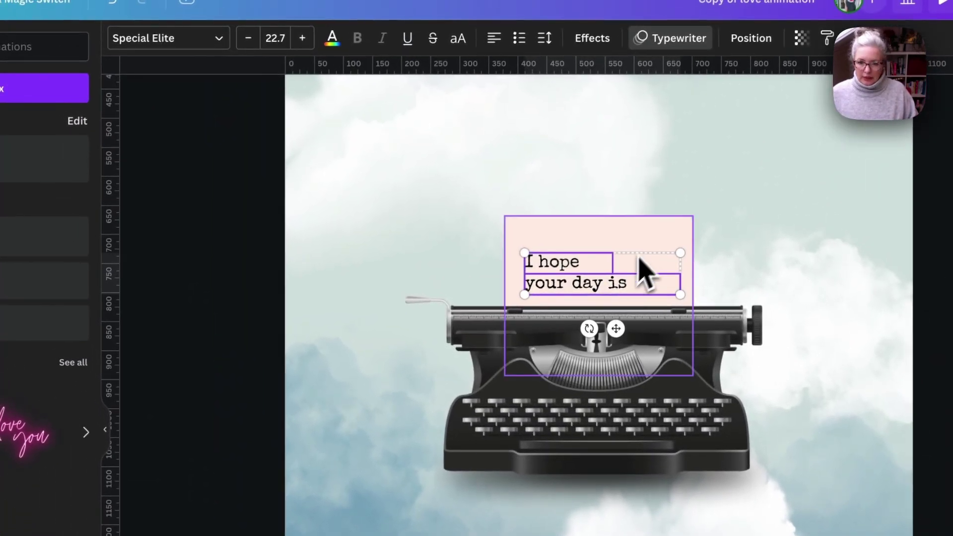
pyautogui.click(654, 251)
pyautogui.moveTo(653, 252); pyautogui.dragTo(637, 269)
pyautogui.click(255, 302)
pyautogui.moveTo(638, 270); pyautogui.dragTo(636, 271)
pyautogui.doubleClick(636, 271)
pyautogui.write('full of love')
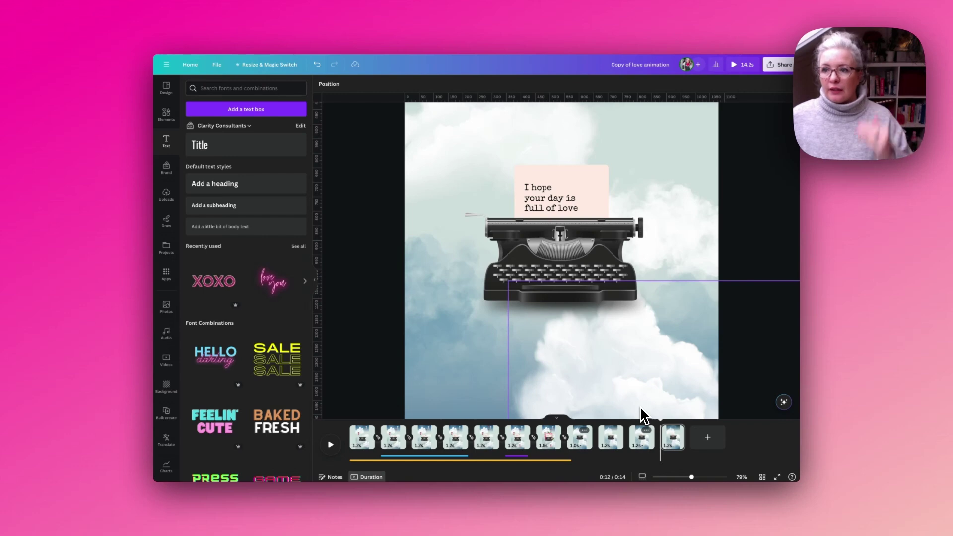
# Add a Match & Move transition between pages 8 and 9.
pyautogui.click(609, 442)
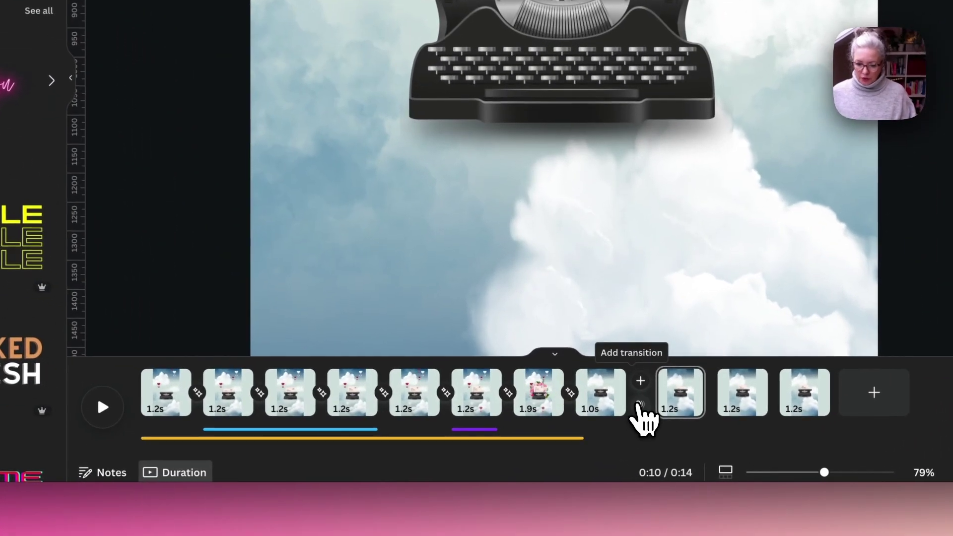
pyautogui.click(639, 405)
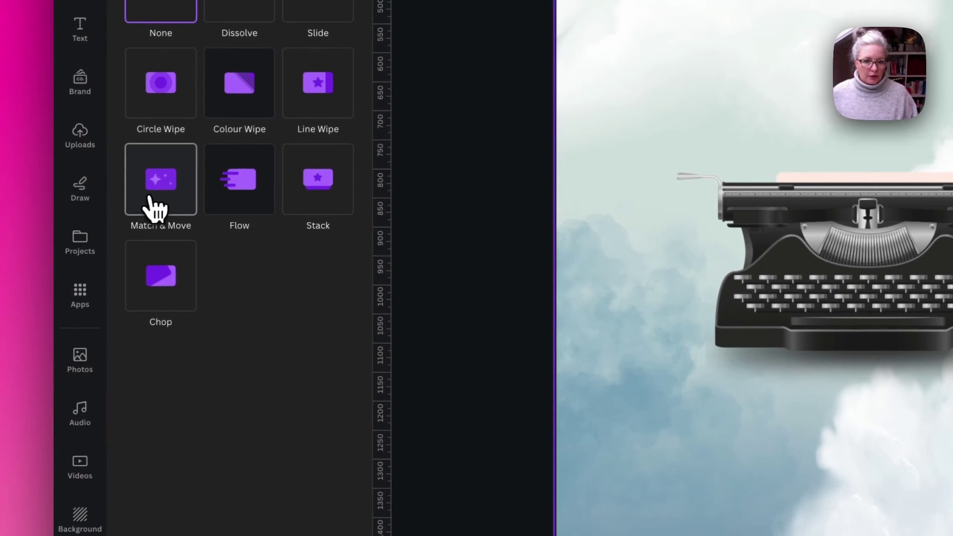
pyautogui.click(155, 211)
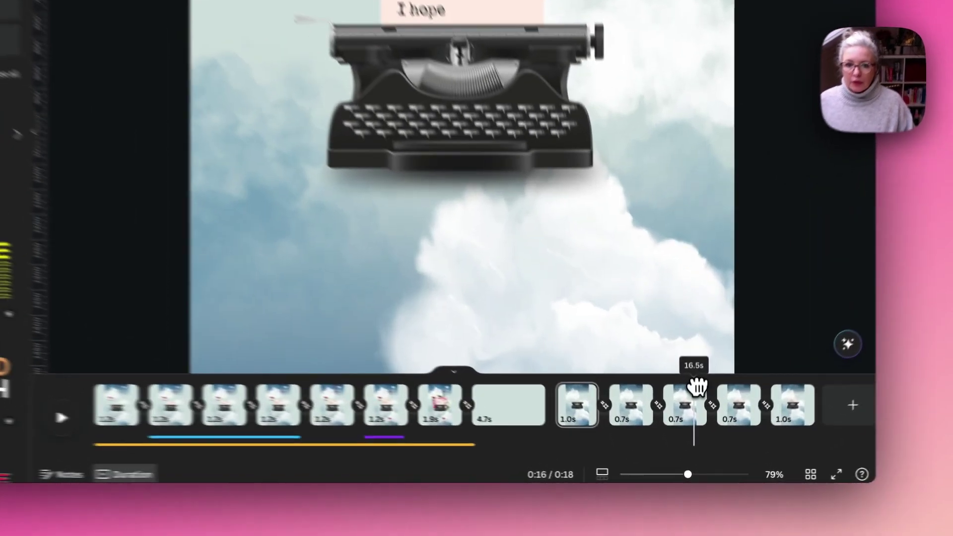
# Delay the 'I hope' text's start on its timing bar, then scrub the 0.7s page to preview.
pyautogui.click(542, 209)
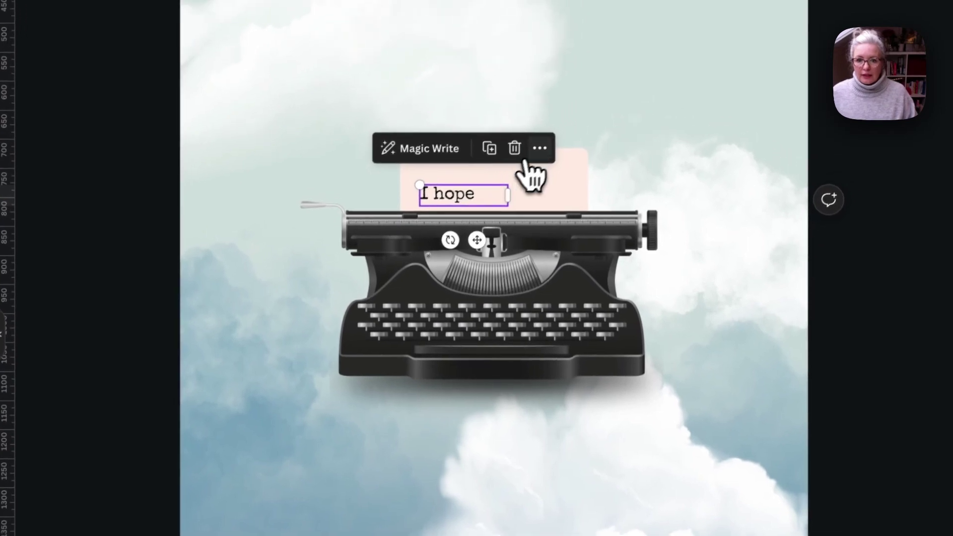
pyautogui.click(583, 186)
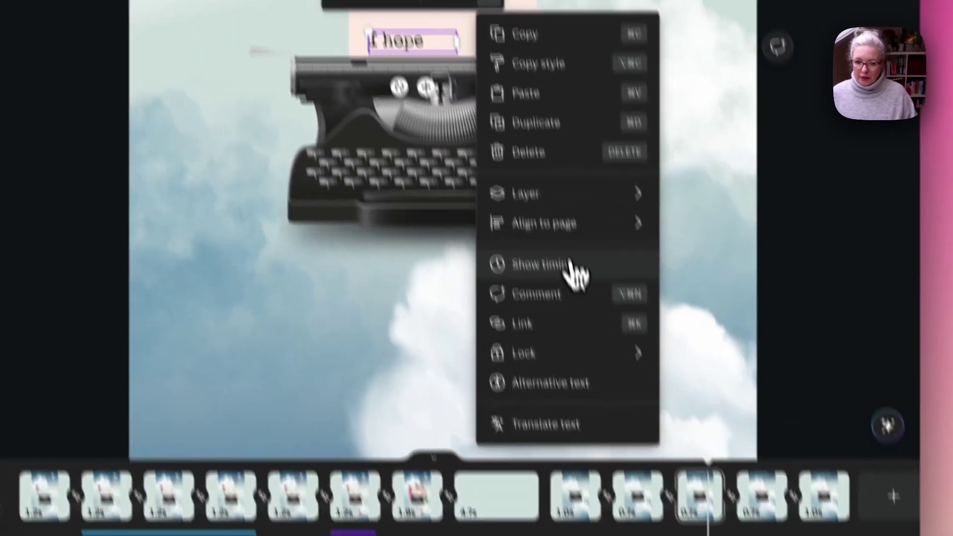
pyautogui.click(576, 424)
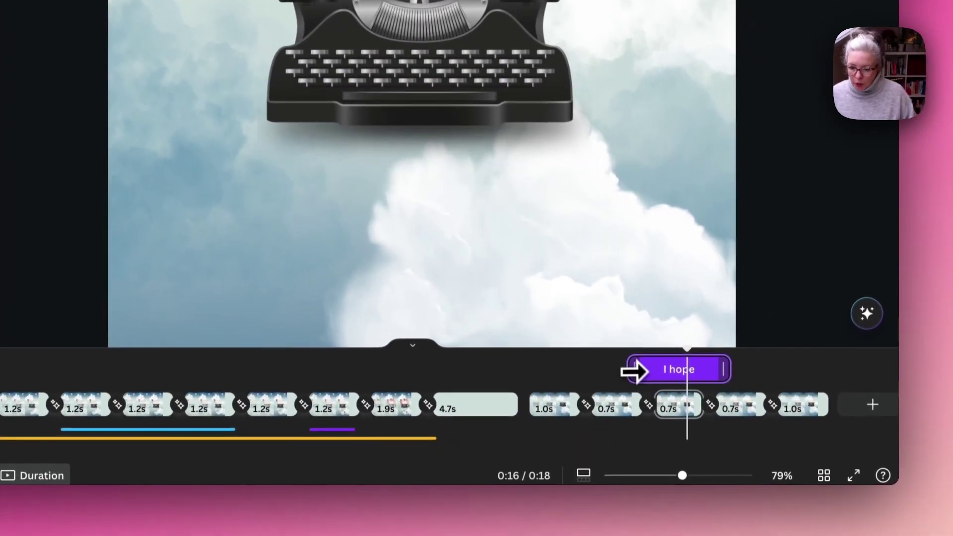
pyautogui.moveTo(631, 389); pyautogui.dragTo(648, 389)
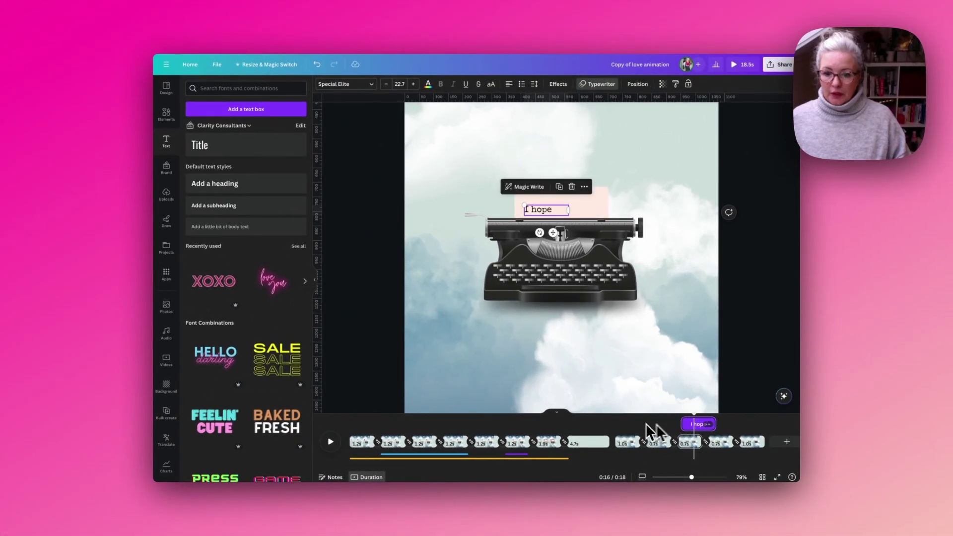
pyautogui.click(655, 422)
pyautogui.moveTo(653, 420); pyautogui.dragTo(748, 416)
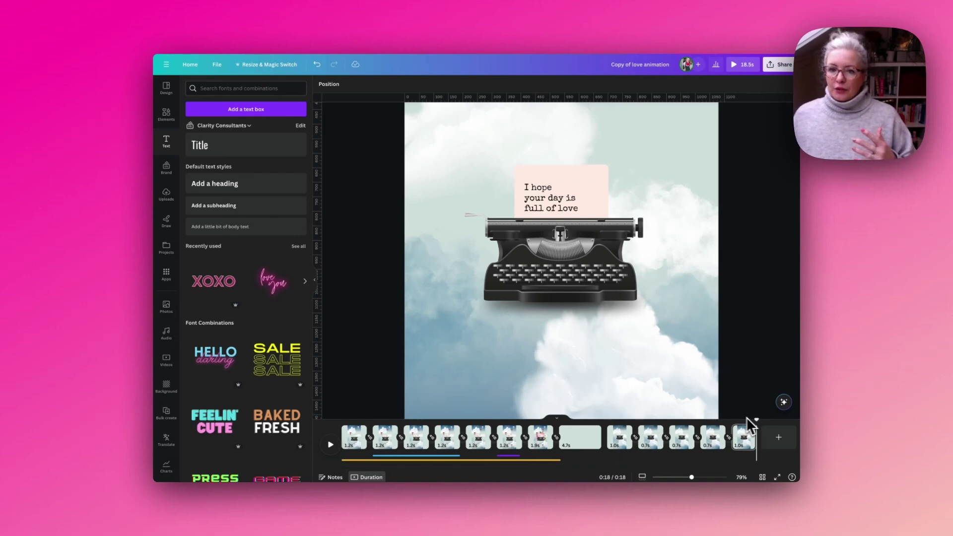
# Duplicate the 'full of love' line below itself and change the copy to 'xx'.
pyautogui.click(567, 177)
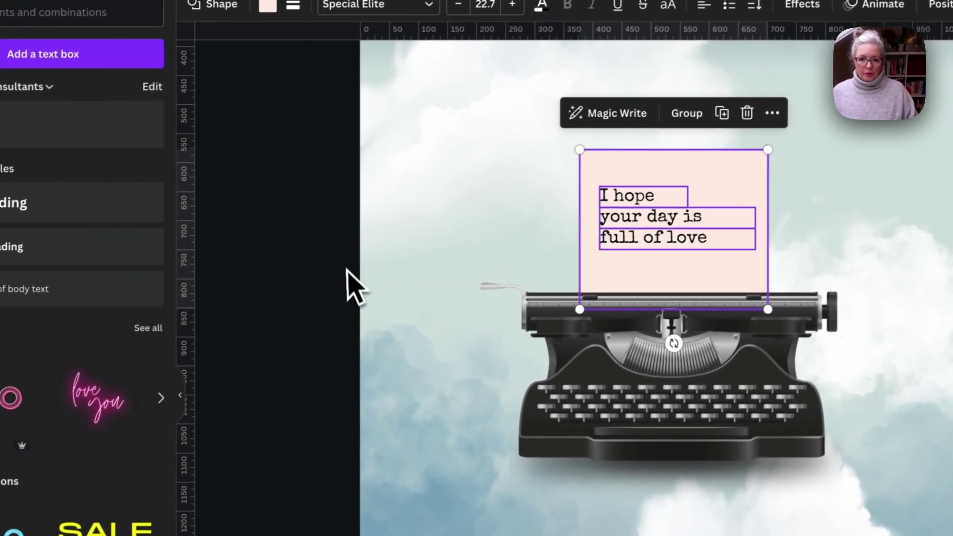
pyautogui.click(298, 312)
pyautogui.click(573, 255)
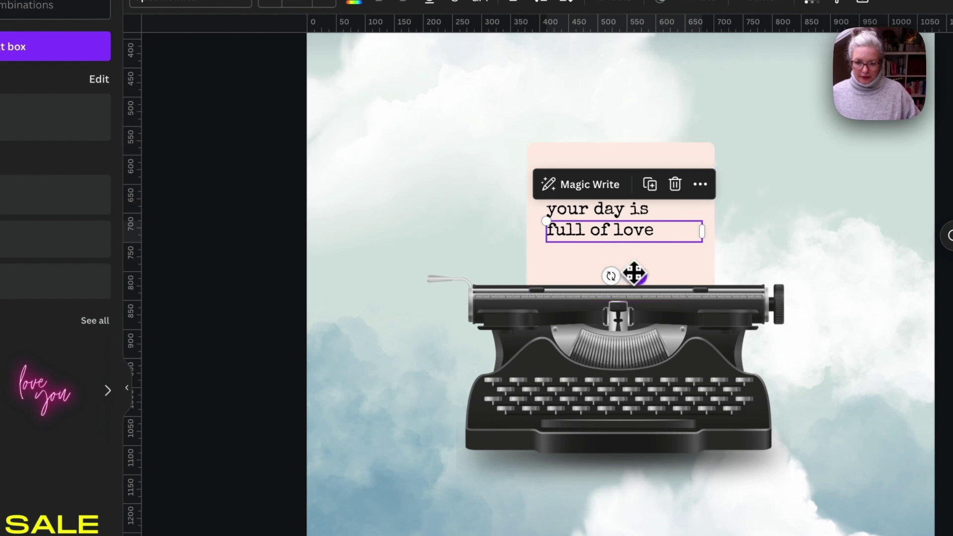
pyautogui.moveTo(634, 273); pyautogui.dragTo(642, 304)
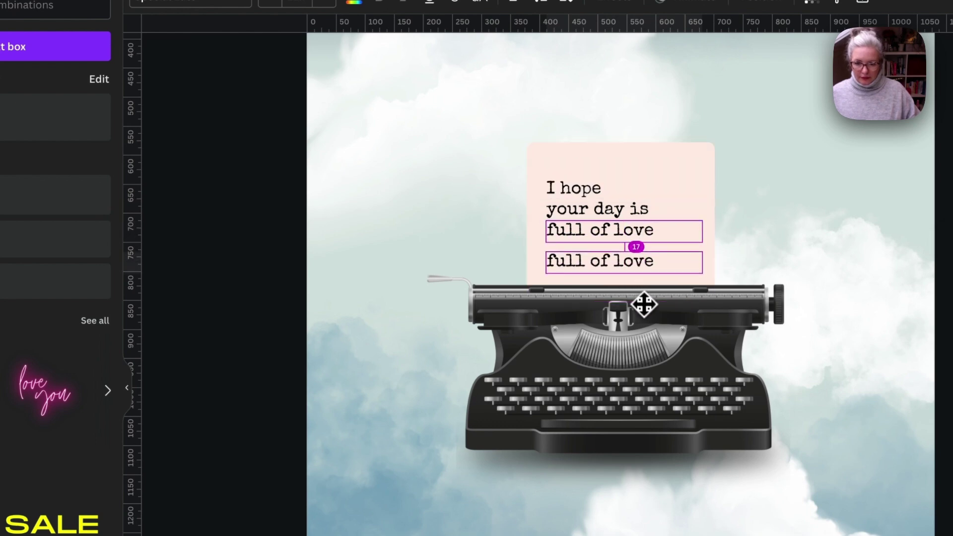
pyautogui.doubleClick(574, 263)
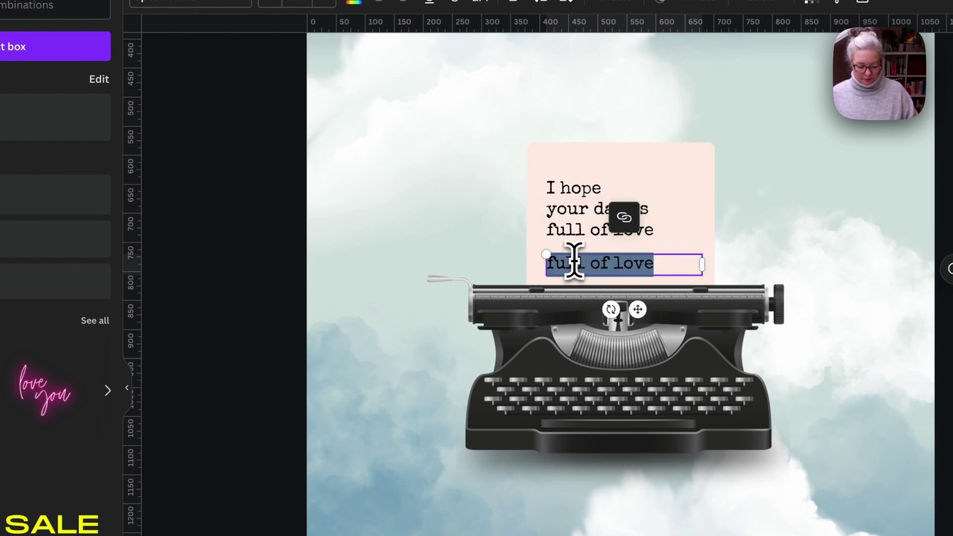
pyautogui.write('xx')
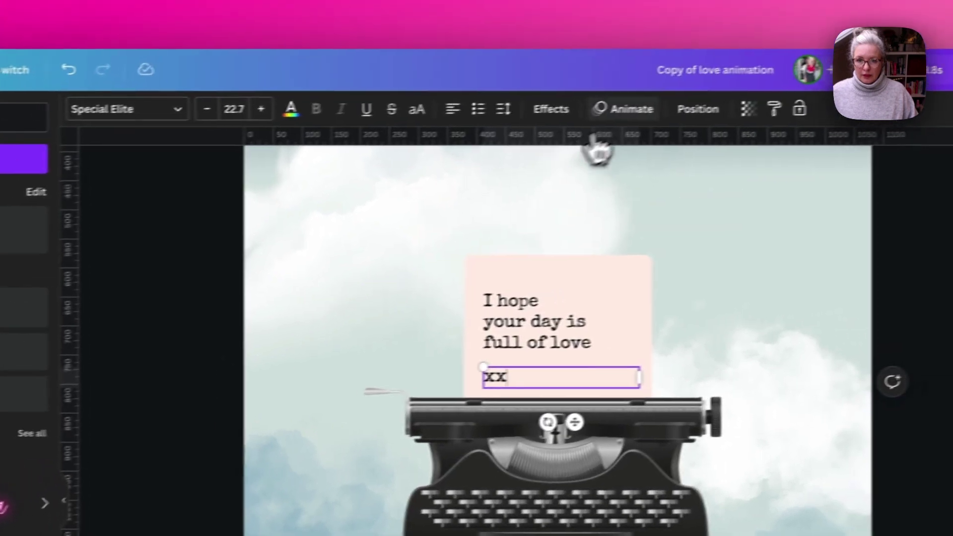
# Give the 'xx' line a Typewriter text animation.
pyautogui.click(752, 88)
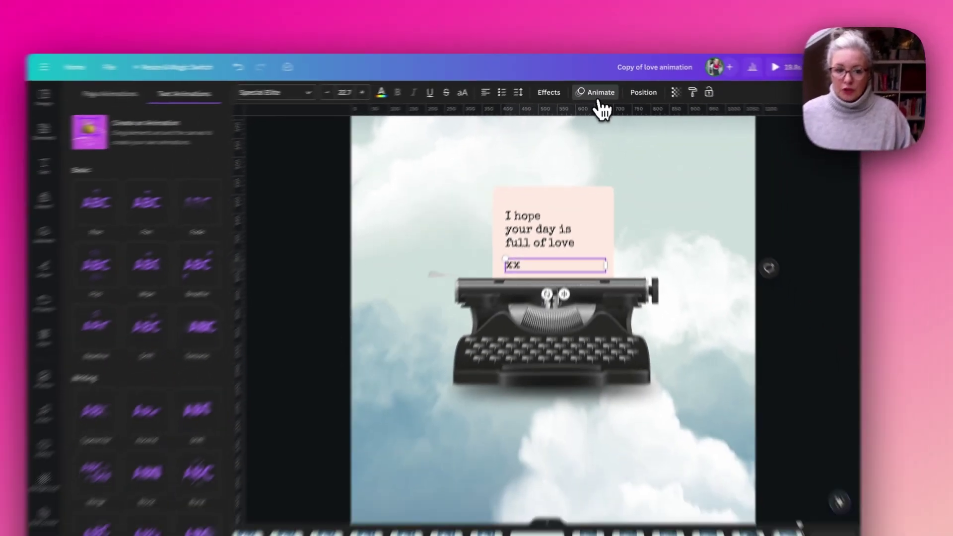
pyautogui.click(81, 432)
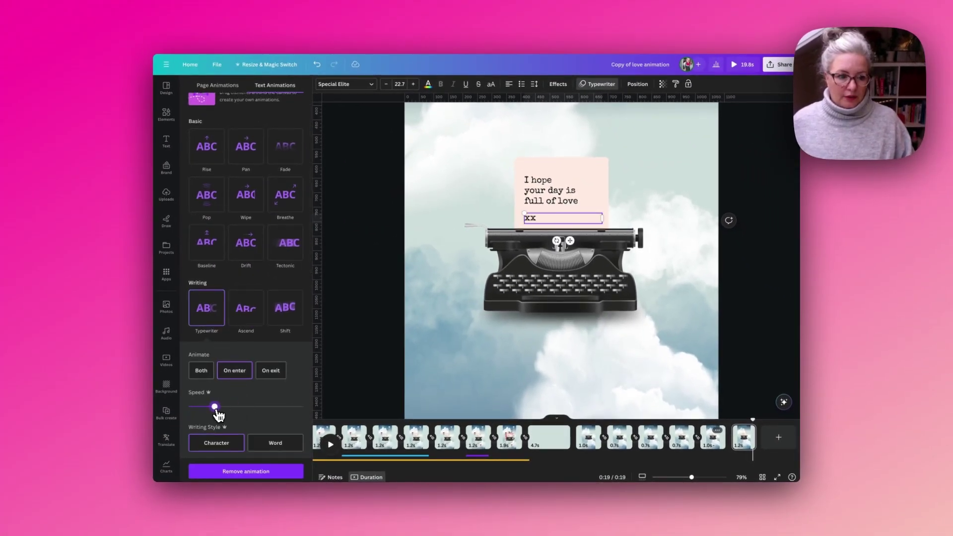
pyautogui.click(386, 342)
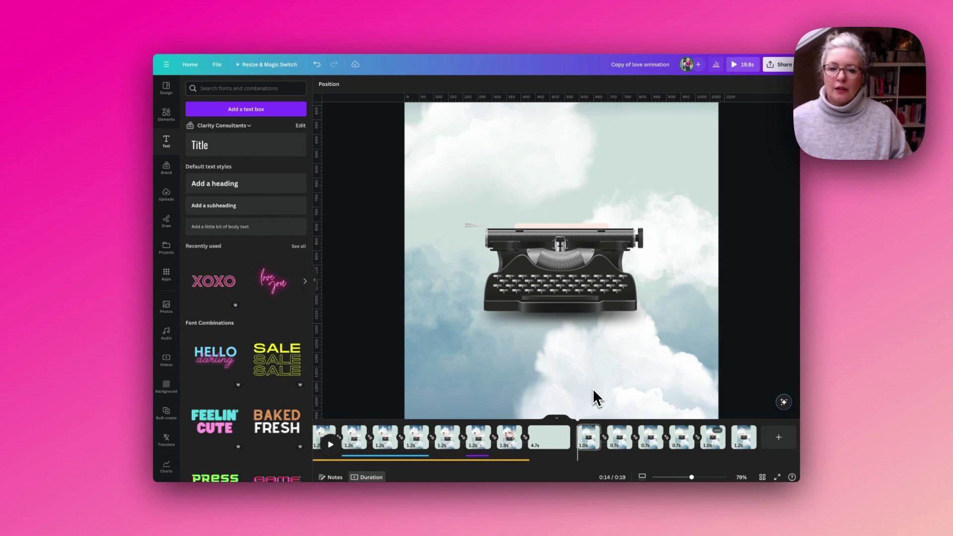
pyautogui.scroll(3, 616, 238)
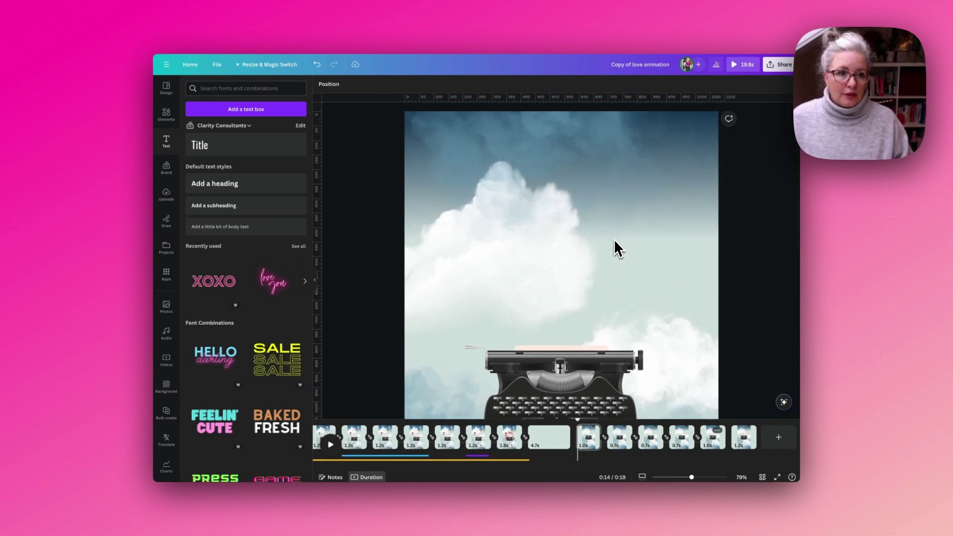
pyautogui.click(613, 239)
pyautogui.click(170, 115)
# Search elements for 'red heart hot air' and place a red heart balloon among the clouds.
pyautogui.click(207, 89)
pyautogui.write('red')
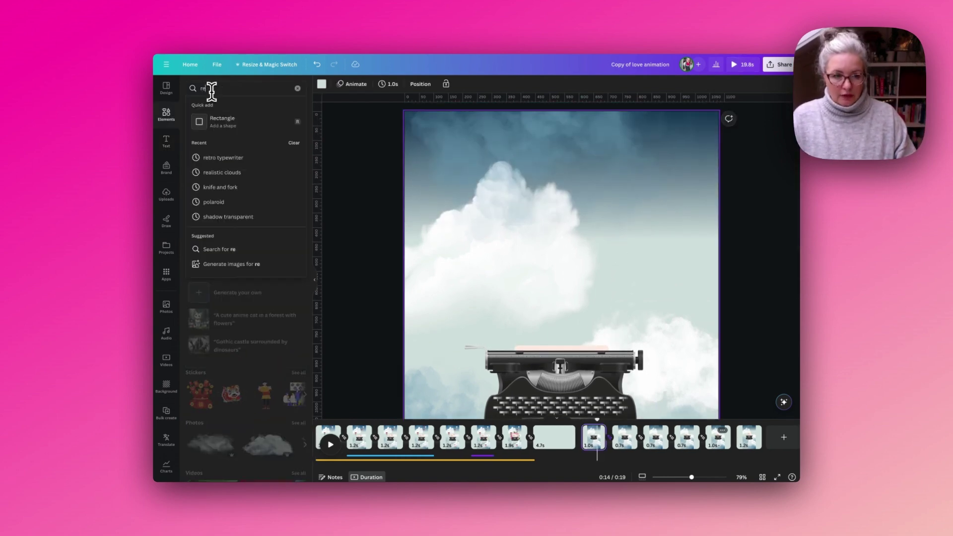
pyautogui.write(' heart hot air ball')
pyautogui.press('Return')
pyautogui.click(207, 355)
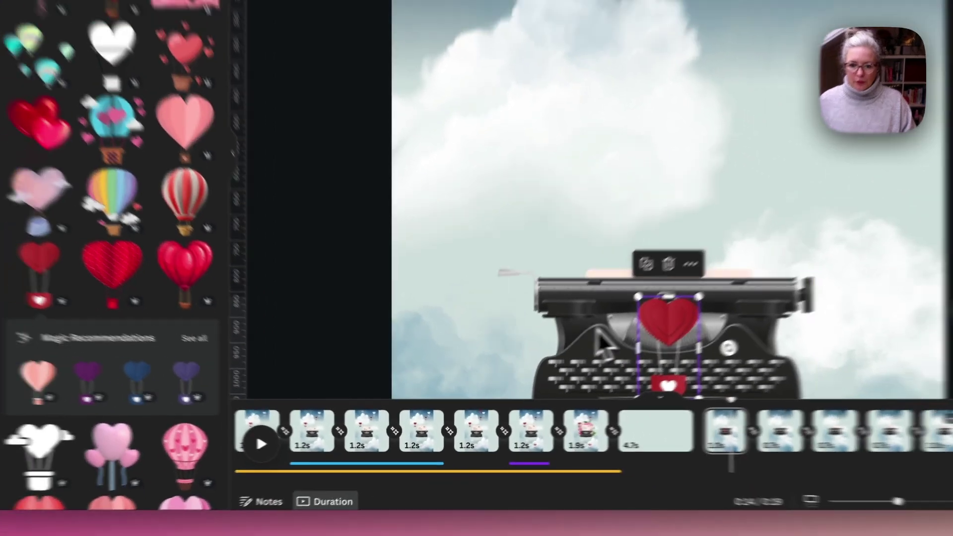
pyautogui.moveTo(784, 349); pyautogui.dragTo(602, 57)
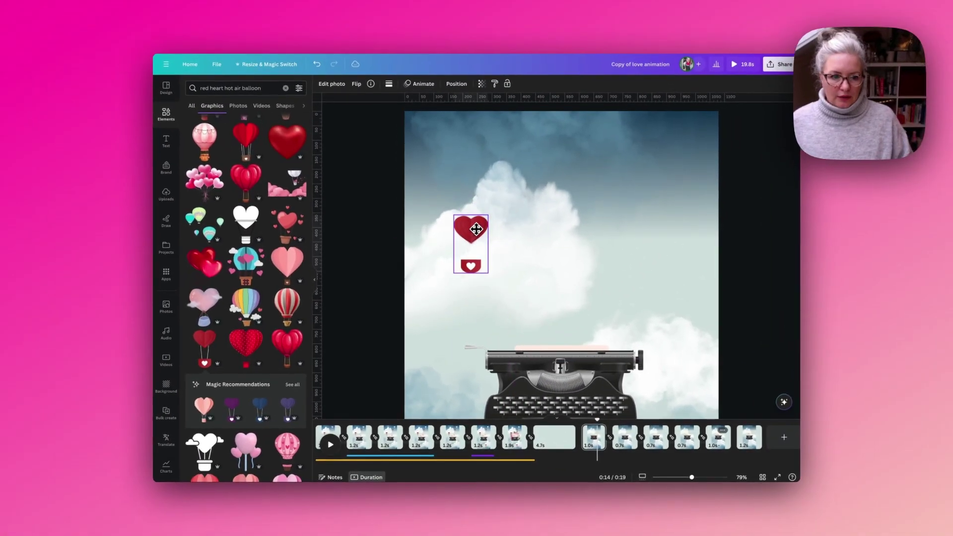
# Lower the red heart balloon a little and shrink it slightly.
pyautogui.moveTo(476, 229); pyautogui.dragTo(476, 238)
pyautogui.scroll(-6, 304, 302)
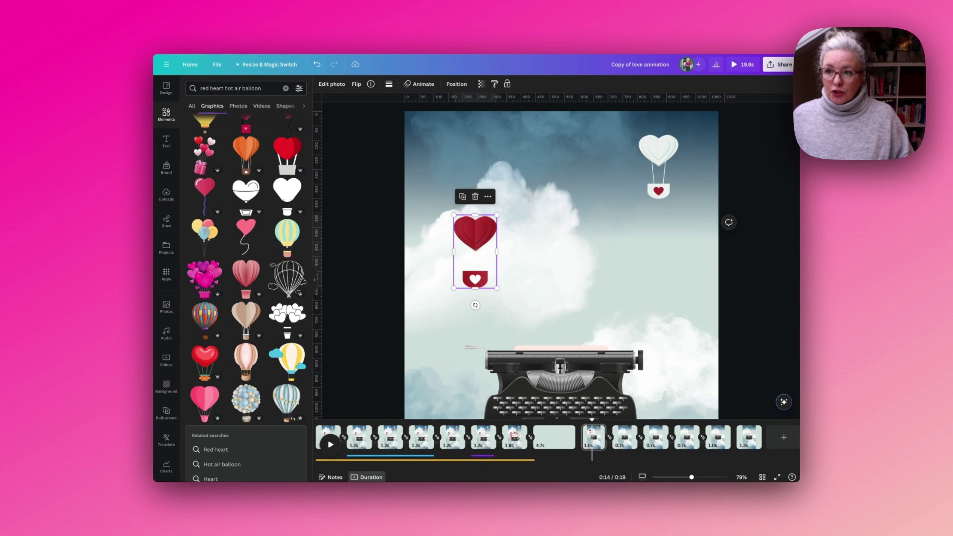
pyautogui.moveTo(481, 241); pyautogui.dragTo(483, 261)
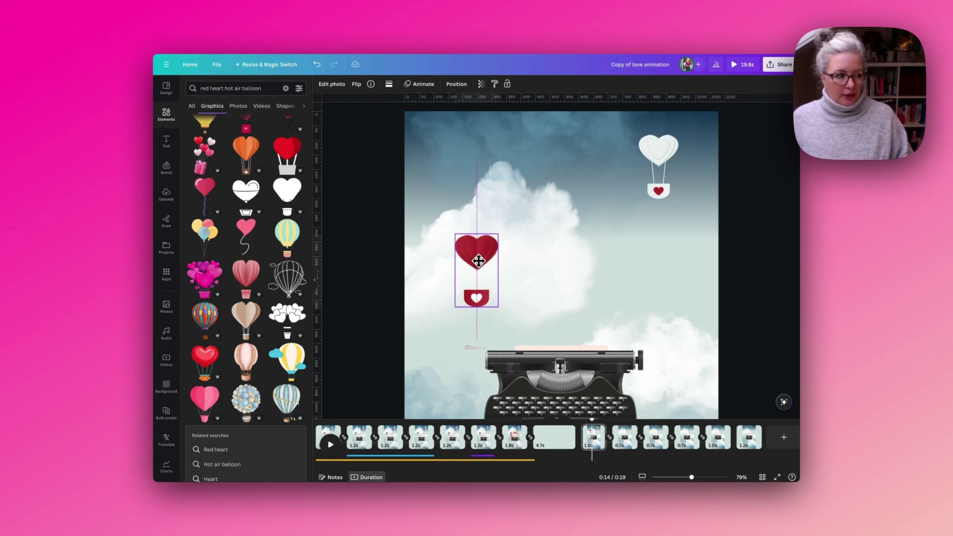
pyautogui.moveTo(498, 307); pyautogui.dragTo(496, 304)
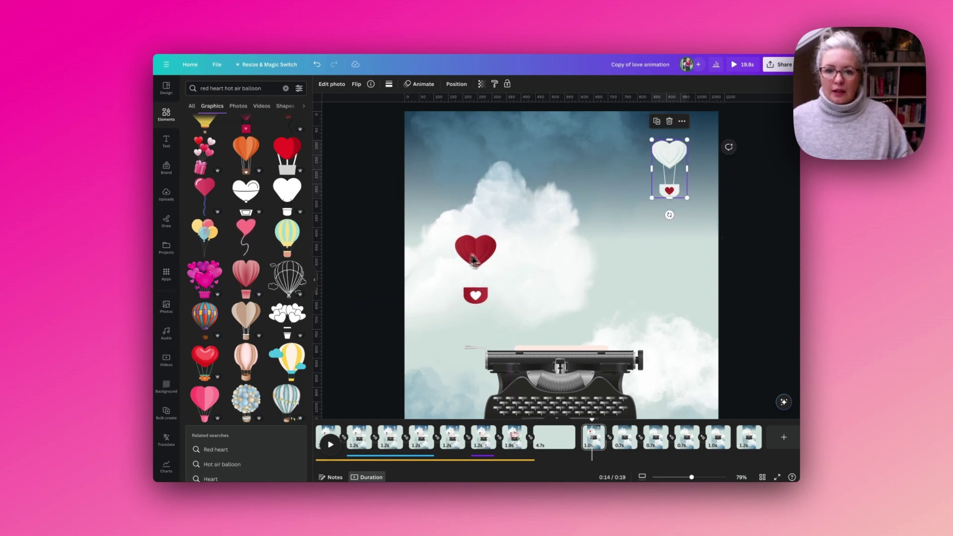
# Duplicate the balloon, shrink the copy, and place it at the top edge of the page.
pyautogui.click(486, 253)
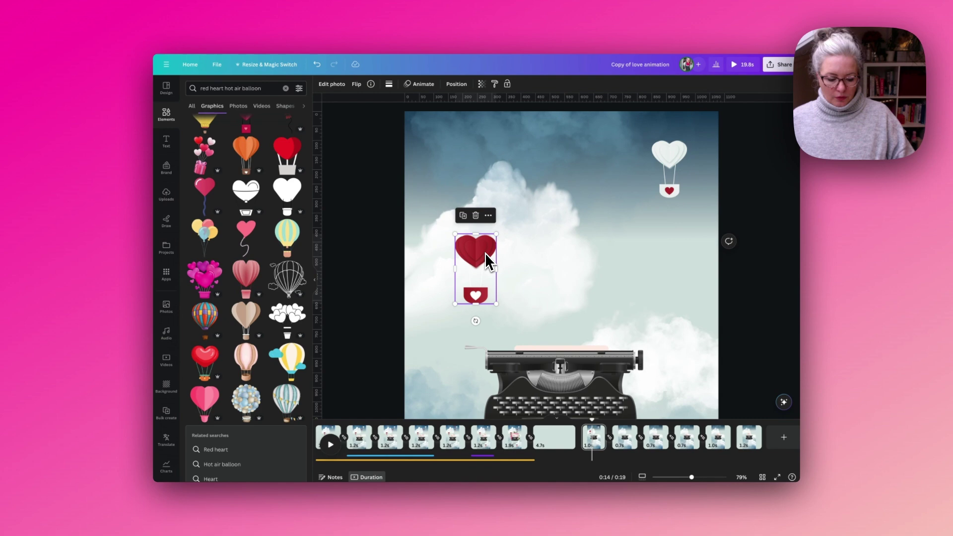
pyautogui.press('super+d')
pyautogui.moveTo(488, 257); pyautogui.dragTo(598, 155)
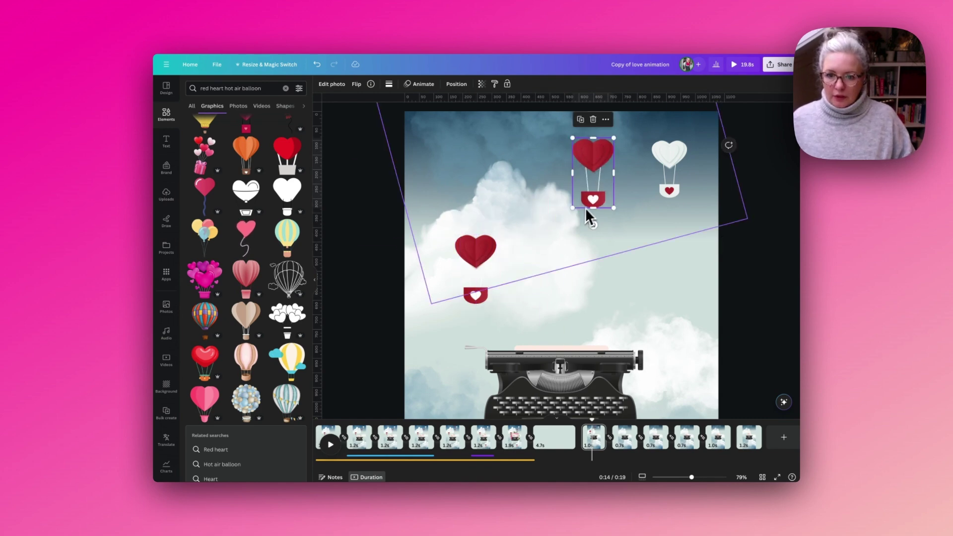
pyautogui.moveTo(572, 208); pyautogui.dragTo(619, 125)
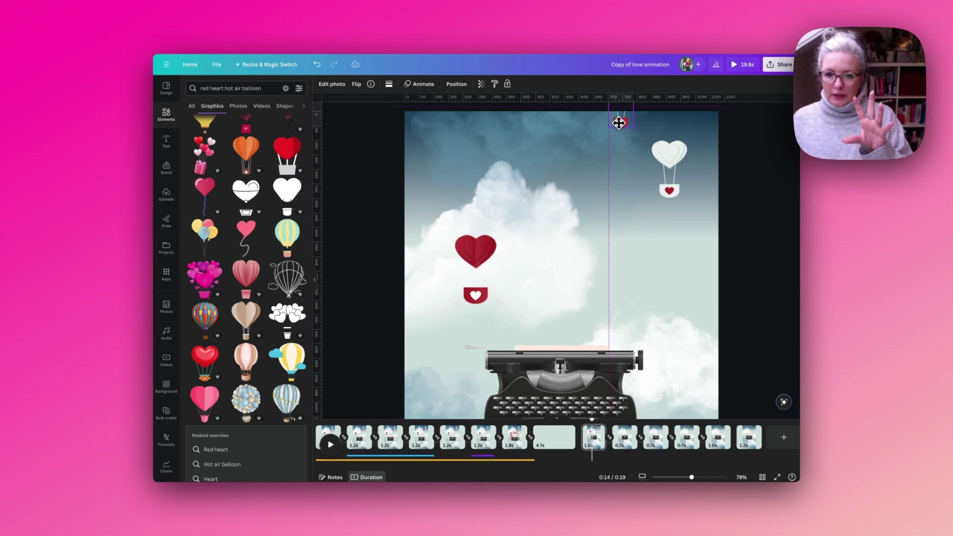
pyautogui.moveTo(619, 123); pyautogui.dragTo(618, 123)
# Draw a custom path carrying the small balloon down from the top, with Steady movement.
pyautogui.click(421, 85)
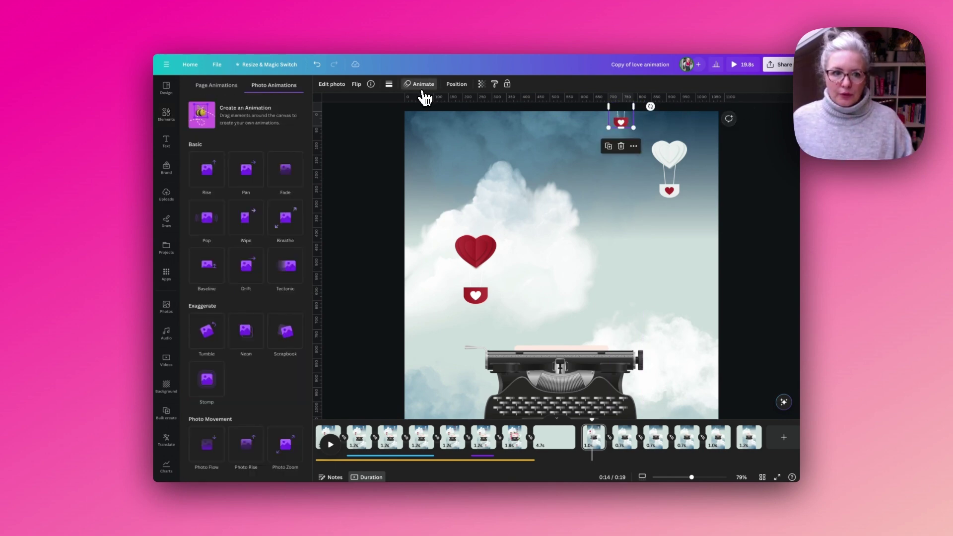
pyautogui.click(227, 120)
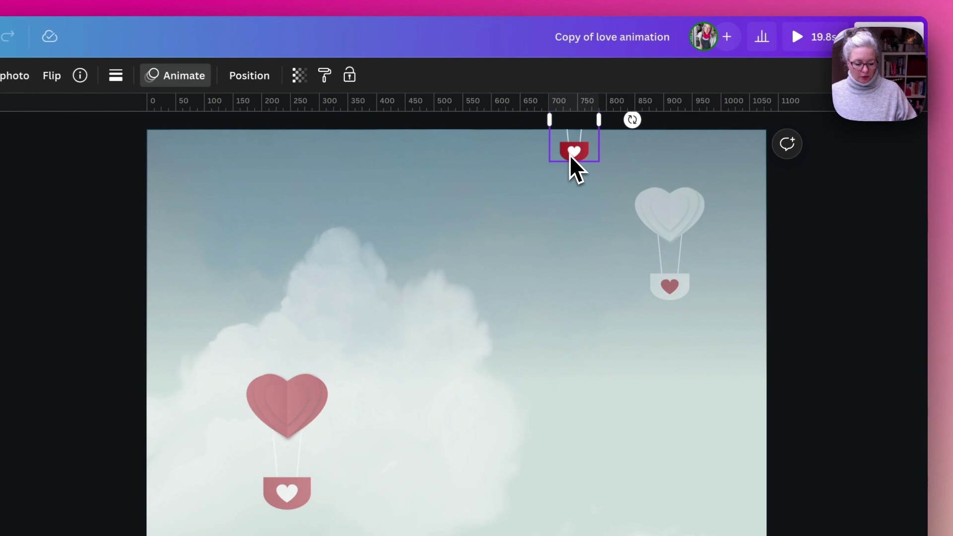
pyautogui.moveTo(619, 127); pyautogui.dragTo(618, 157)
pyautogui.moveTo(567, 218); pyautogui.dragTo(556, 459)
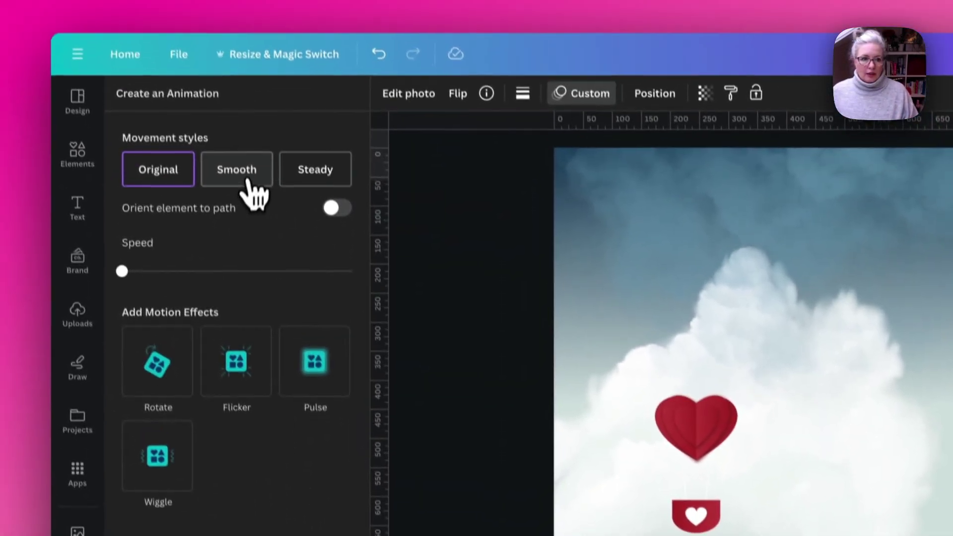
pyautogui.click(308, 180)
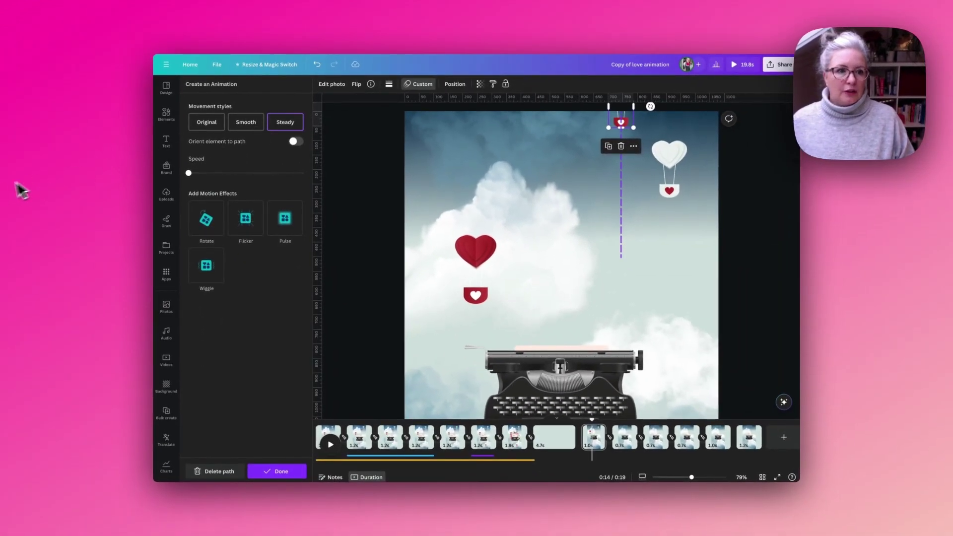
pyautogui.click(272, 472)
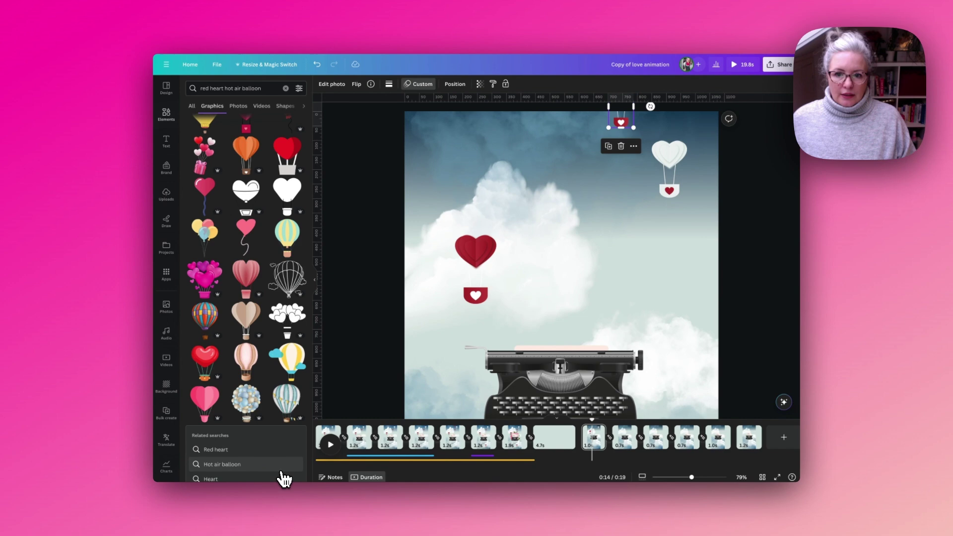
# Copy the large red and white heart balloons and paste them onto the next 0.7s page.
pyautogui.moveTo(592, 421)
pyautogui.mouseDown()
pyautogui.moveTo(582, 421)
pyautogui.moveTo(614, 421)
pyautogui.moveTo(588, 421)
pyautogui.mouseUp()
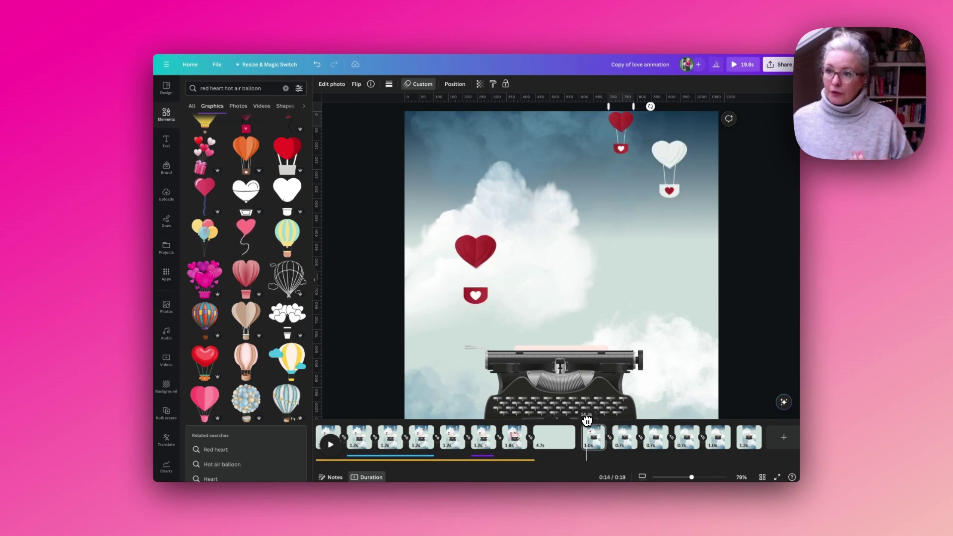
pyautogui.click(479, 262)
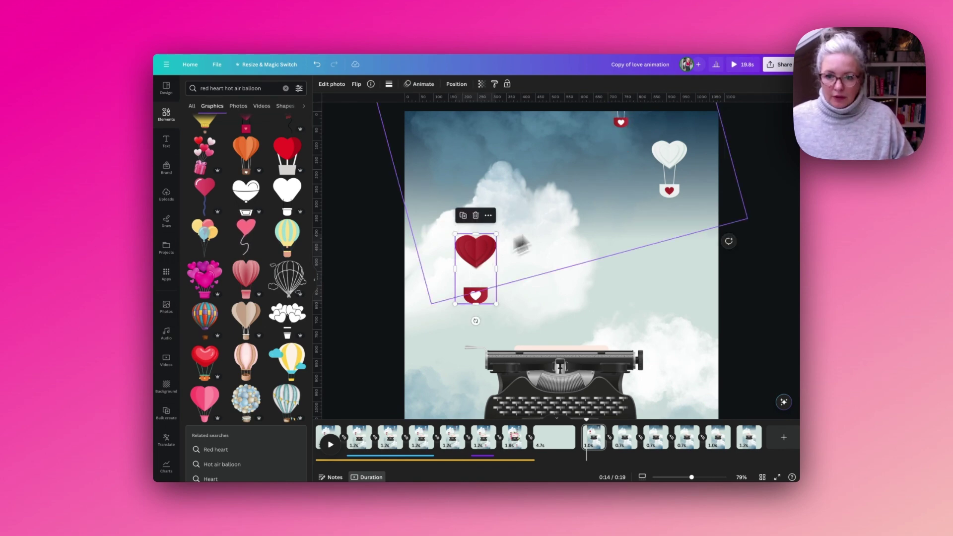
pyautogui.keyDown('shift'); pyautogui.click(675, 163); pyautogui.keyUp('shift')
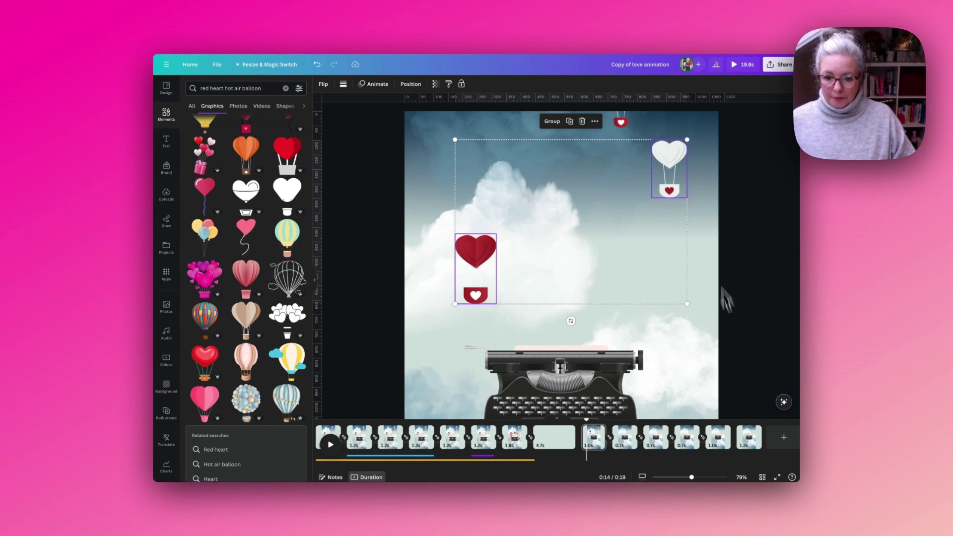
pyautogui.click(626, 447)
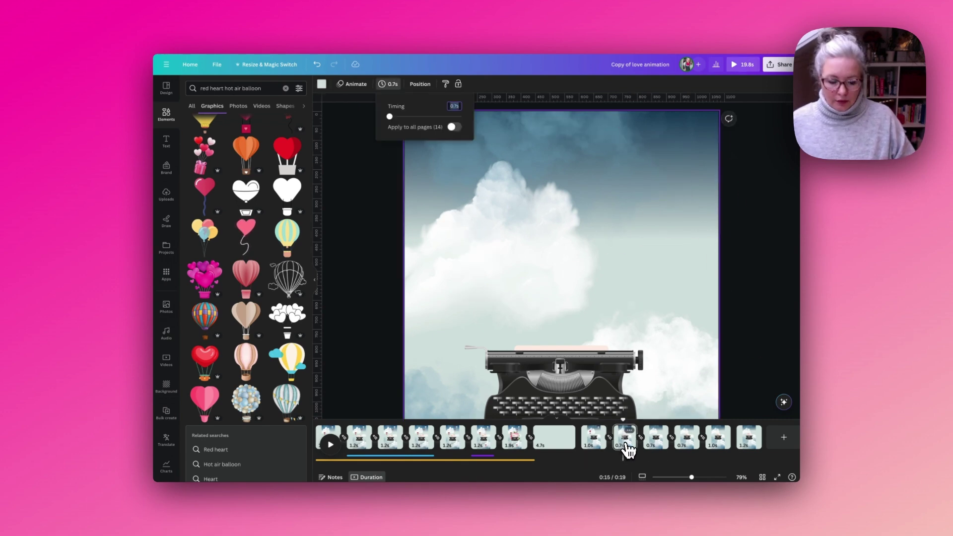
pyautogui.click(593, 307)
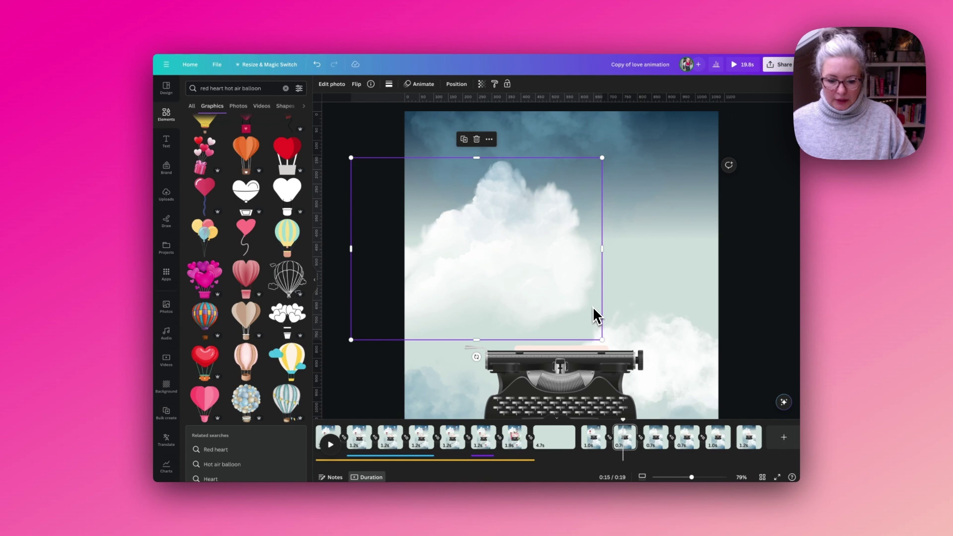
pyautogui.press('super+v')
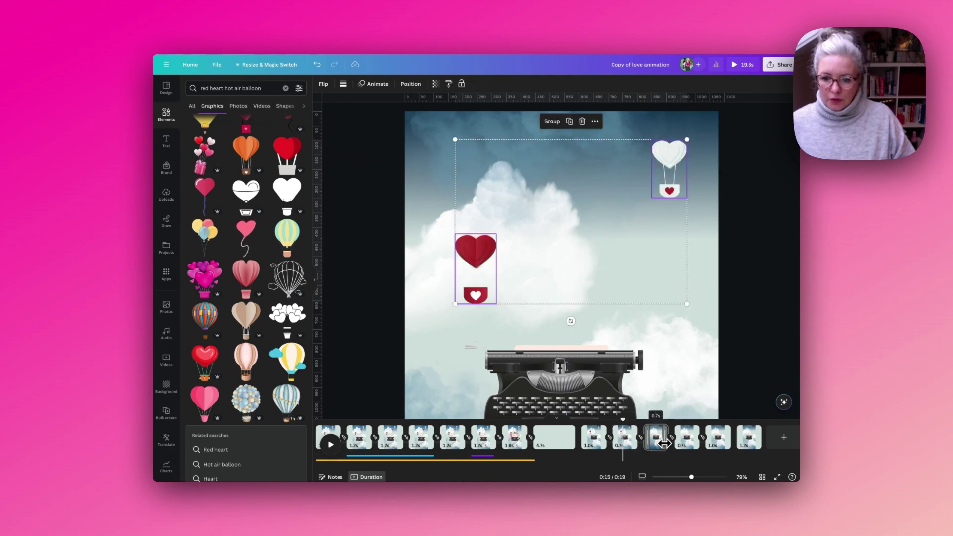
# Check the balloons on the 'I hope' and 'full of' pages, then return to the 1.0s page.
pyautogui.click(659, 440)
pyautogui.click(621, 300)
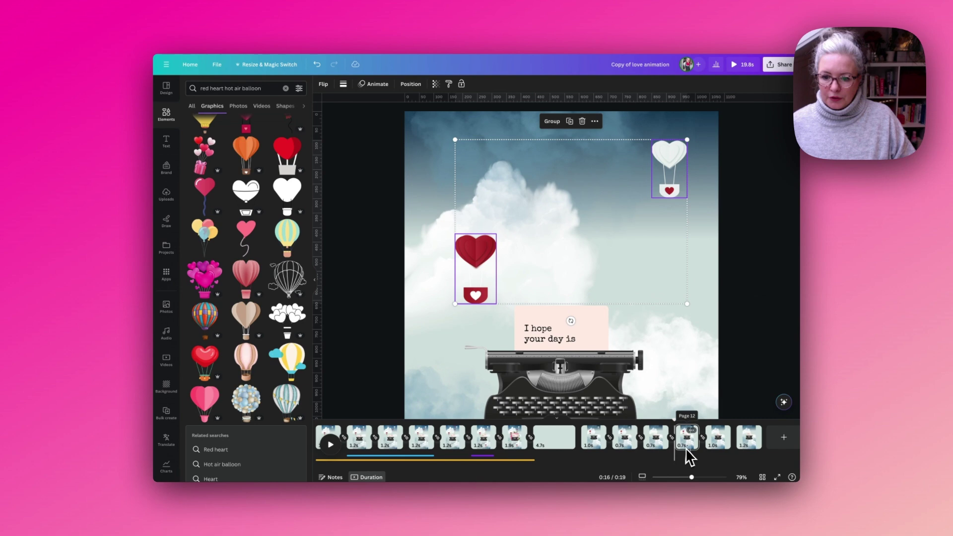
pyautogui.click(719, 443)
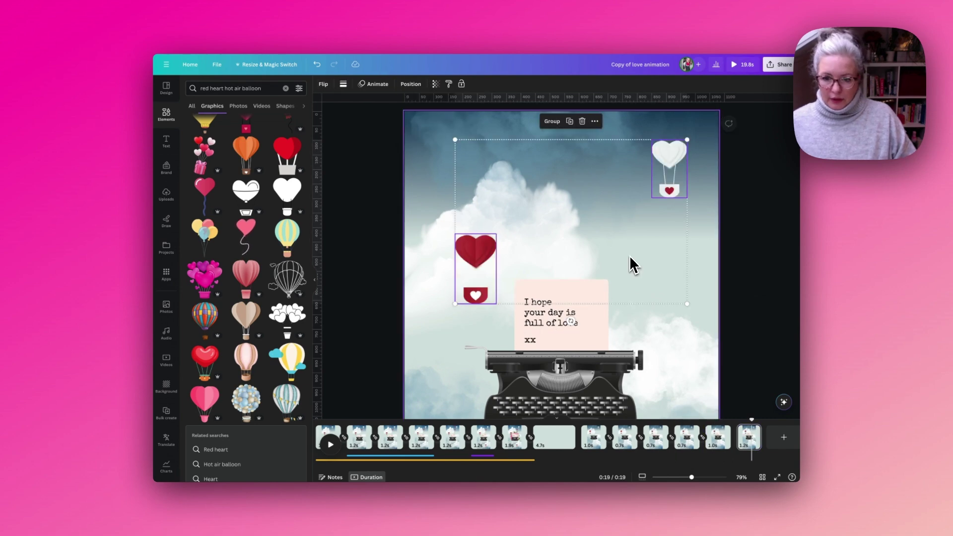
pyautogui.click(592, 436)
pyautogui.moveTo(589, 420)
pyautogui.mouseDown()
pyautogui.moveTo(737, 419)
pyautogui.moveTo(574, 436)
pyautogui.moveTo(588, 435)
pyautogui.mouseUp()
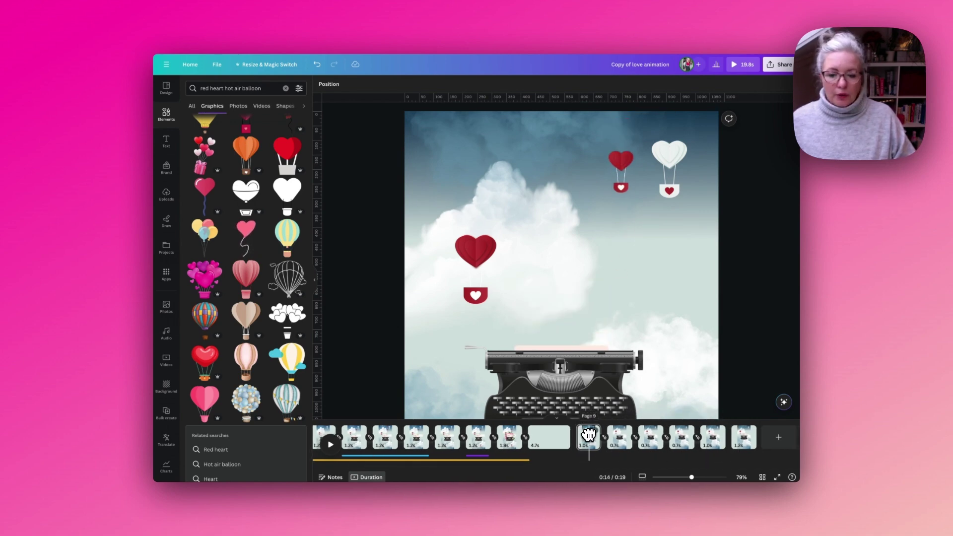
pyautogui.moveTo(589, 419)
pyautogui.mouseDown()
pyautogui.moveTo(613, 421)
pyautogui.moveTo(593, 421)
pyautogui.mouseUp()
pyautogui.click(621, 208)
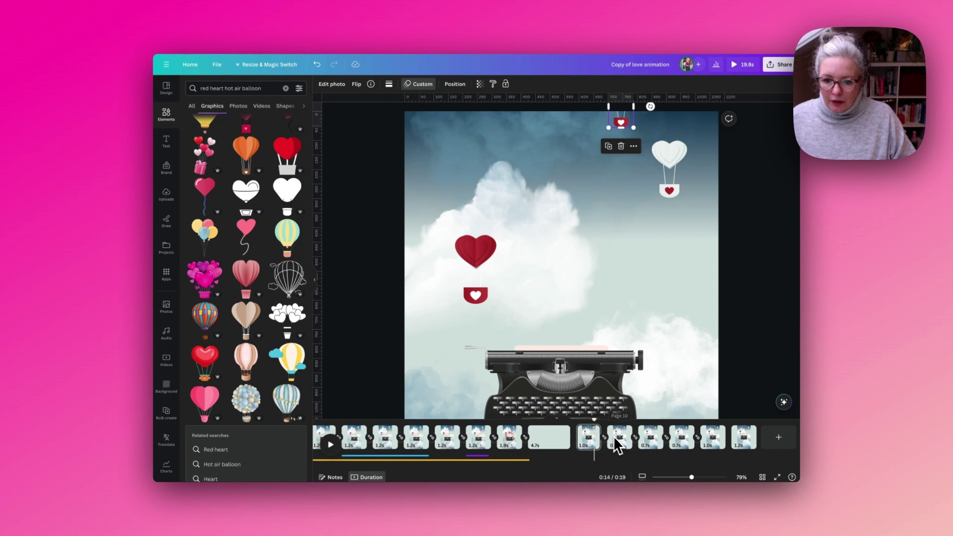
# Add a horizontal guide level with the large heart and move the next page's small balloon down to it.
pyautogui.moveTo(595, 421); pyautogui.dragTo(601, 419)
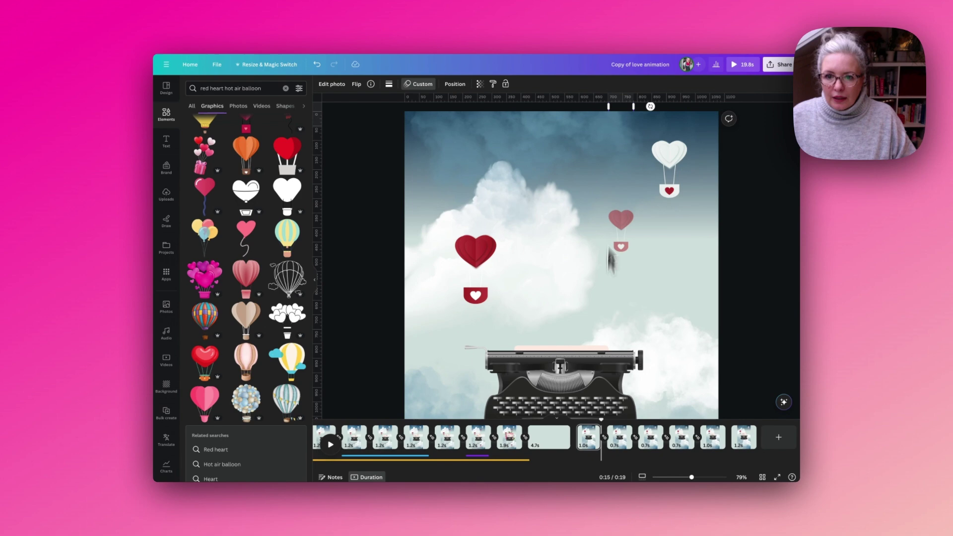
pyautogui.moveTo(585, 98); pyautogui.dragTo(586, 249)
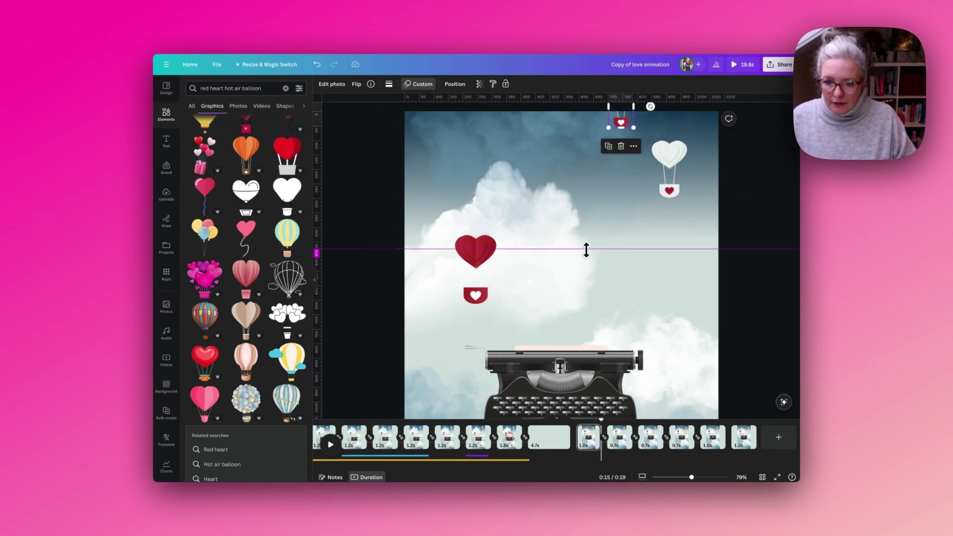
pyautogui.click(620, 446)
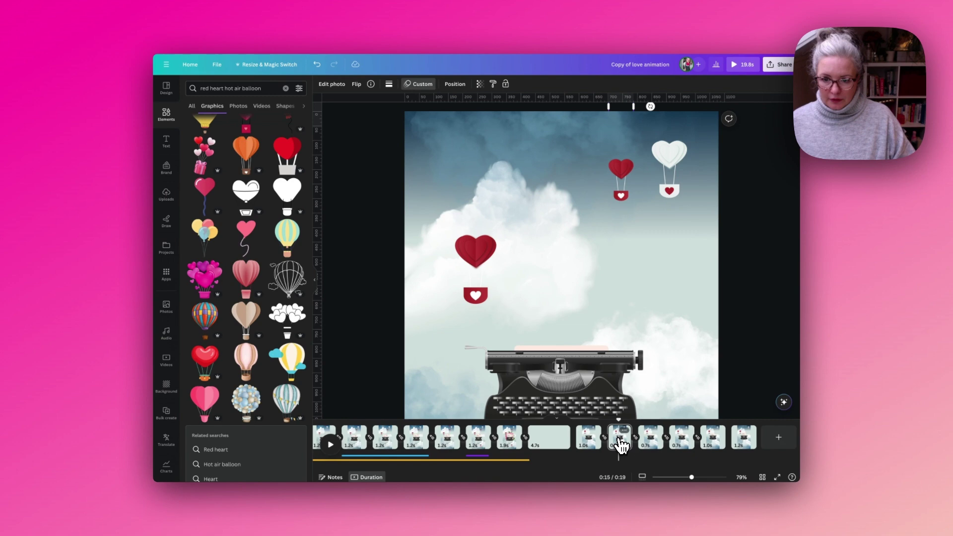
pyautogui.click(624, 181)
pyautogui.click(622, 123)
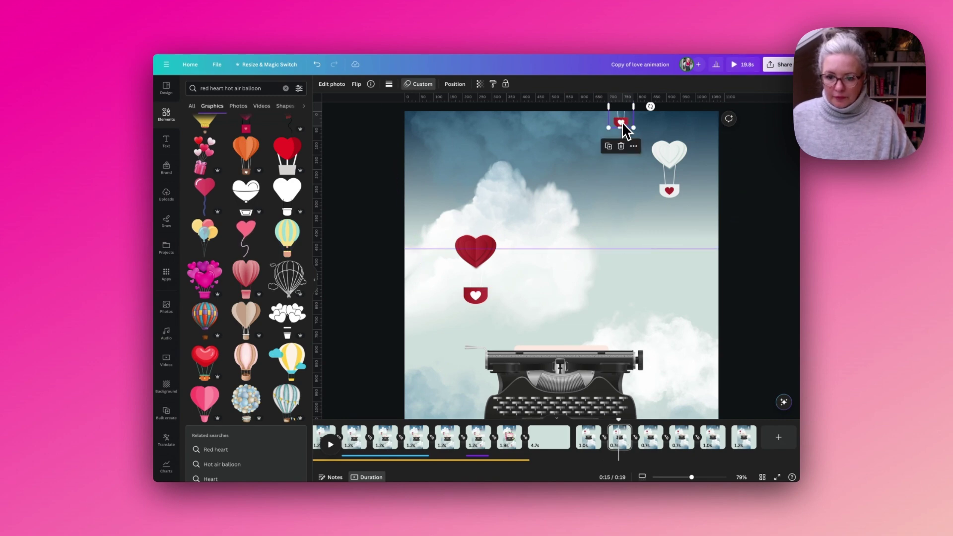
pyautogui.moveTo(623, 124); pyautogui.dragTo(628, 242)
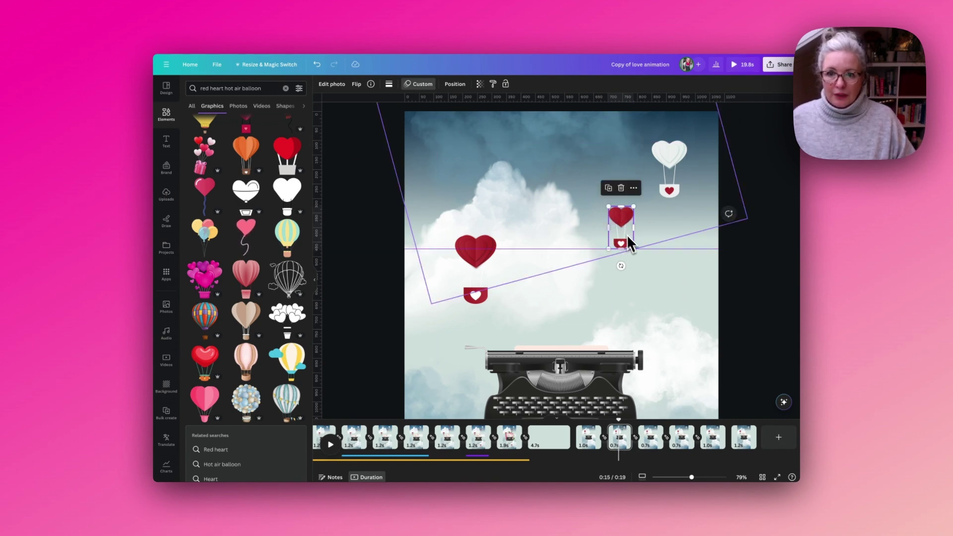
# Delete the small balloon's motion path on this 0.7s page.
pyautogui.click(424, 91)
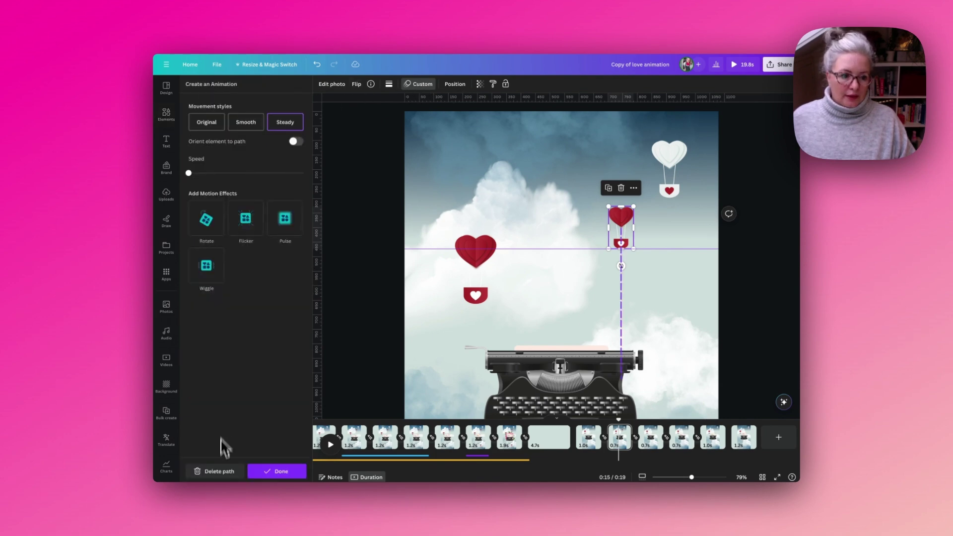
pyautogui.click(226, 472)
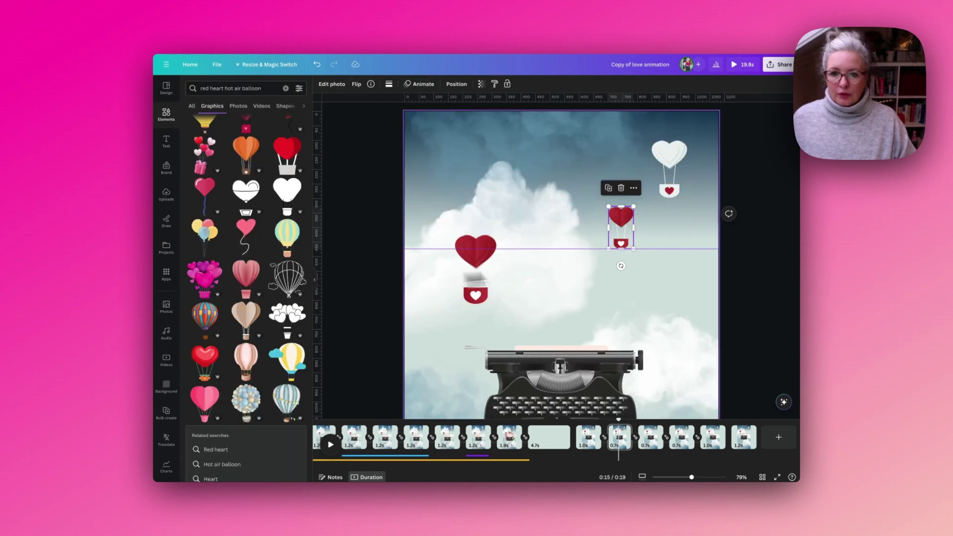
pyautogui.click(767, 291)
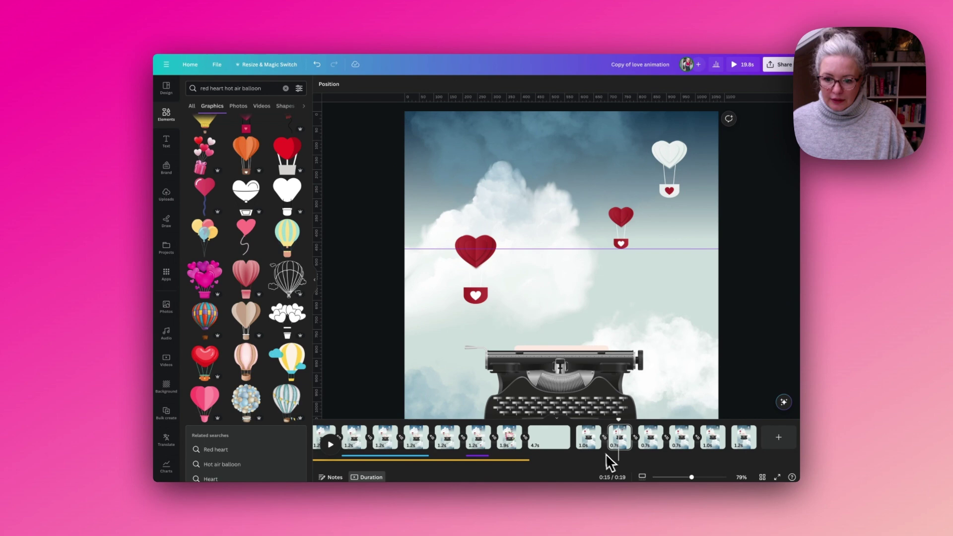
# Copy the resting small red balloon onto the later pages through the final 'xx' page.
pyautogui.moveTo(617, 419)
pyautogui.mouseDown()
pyautogui.moveTo(583, 419)
pyautogui.moveTo(631, 421)
pyautogui.moveTo(581, 421)
pyautogui.moveTo(619, 421)
pyautogui.mouseUp()
pyautogui.click(621, 230)
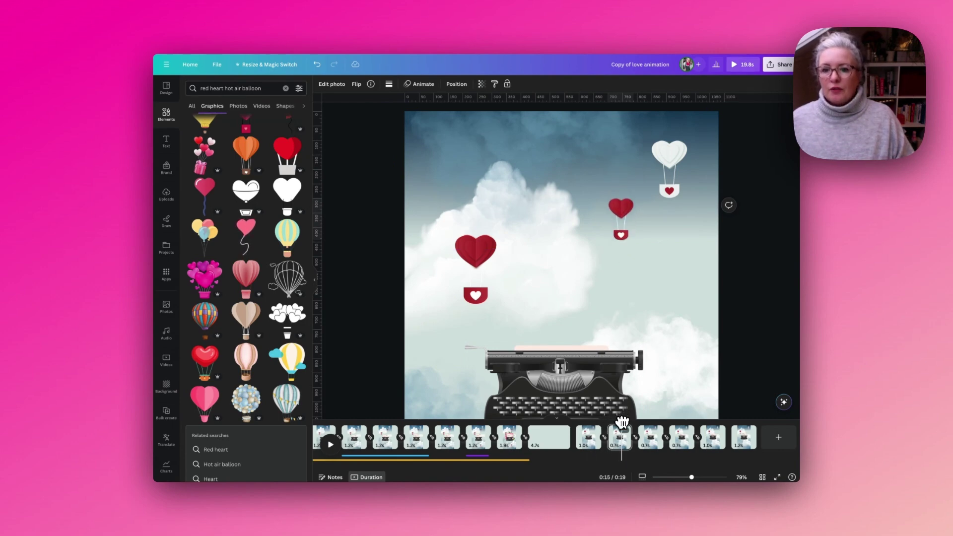
pyautogui.click(624, 213)
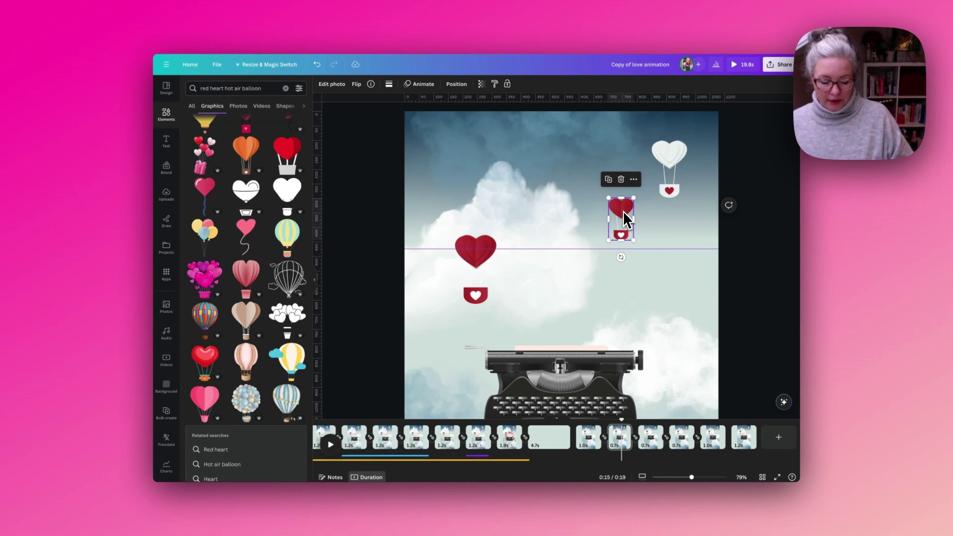
pyautogui.click(650, 449)
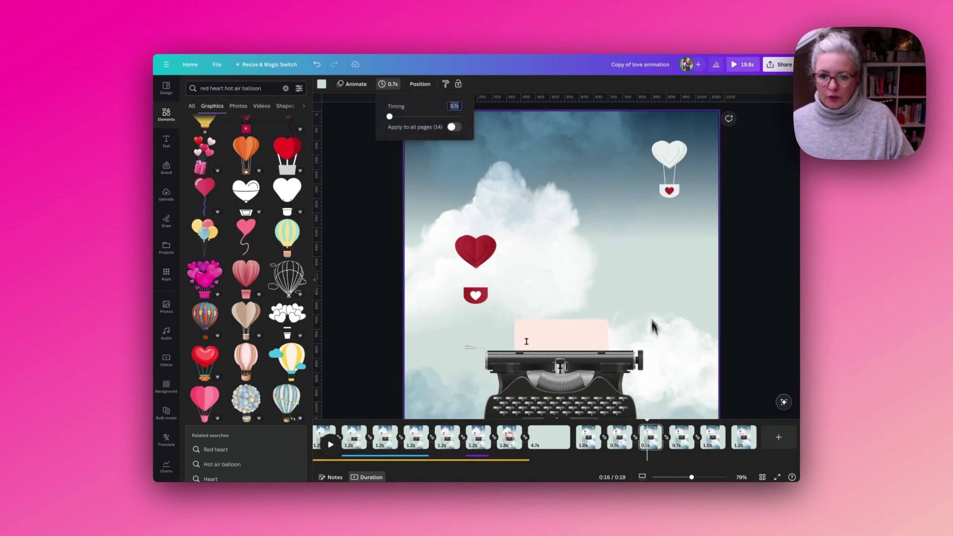
pyautogui.click(681, 438)
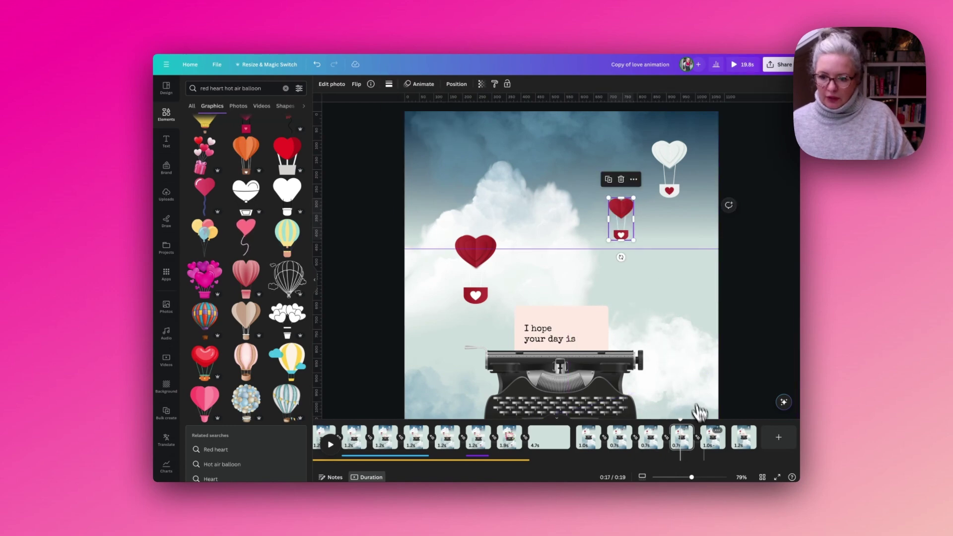
pyautogui.click(713, 439)
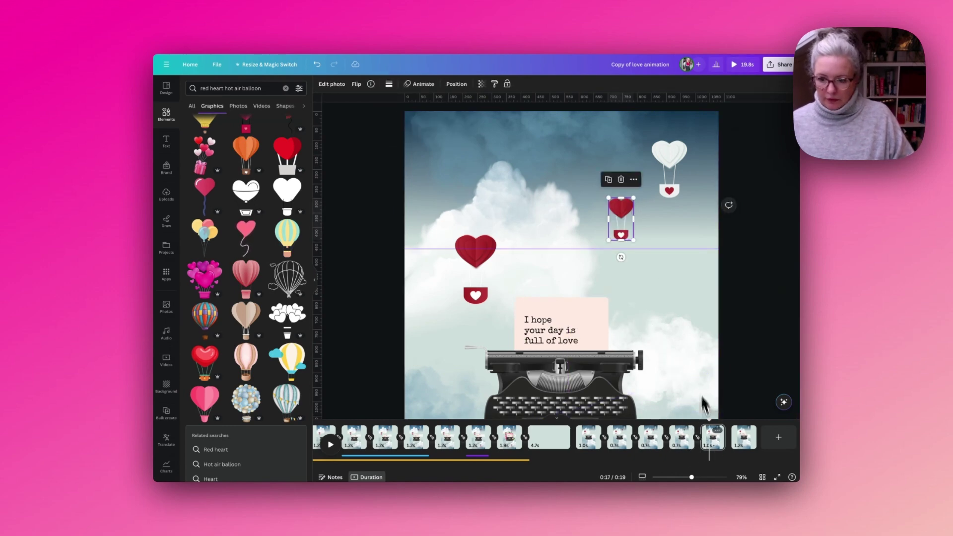
pyautogui.click(743, 440)
pyautogui.press('super+v')
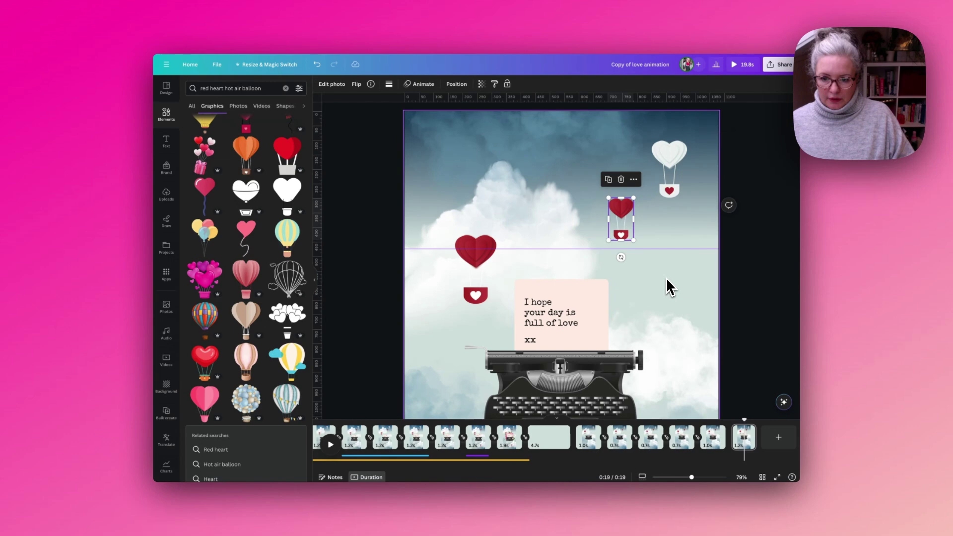
pyautogui.click(727, 283)
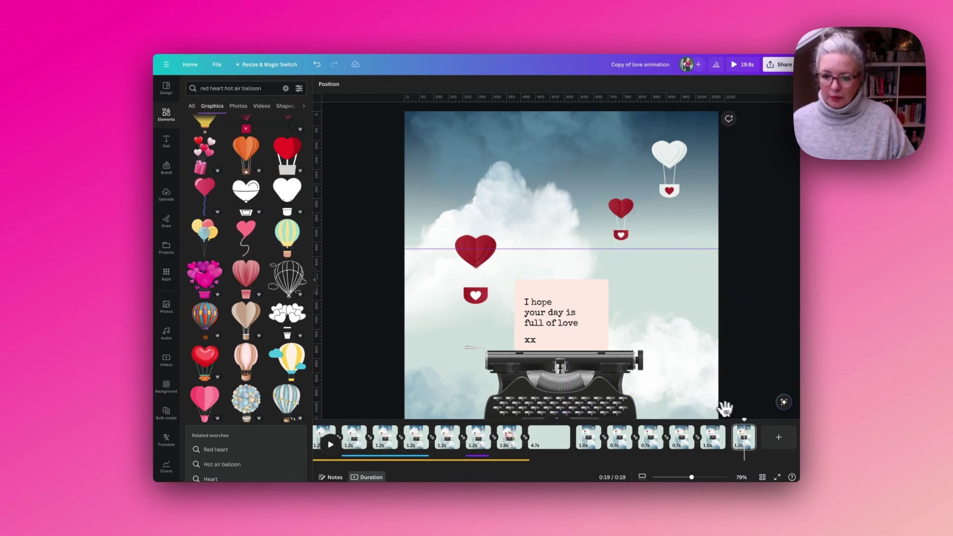
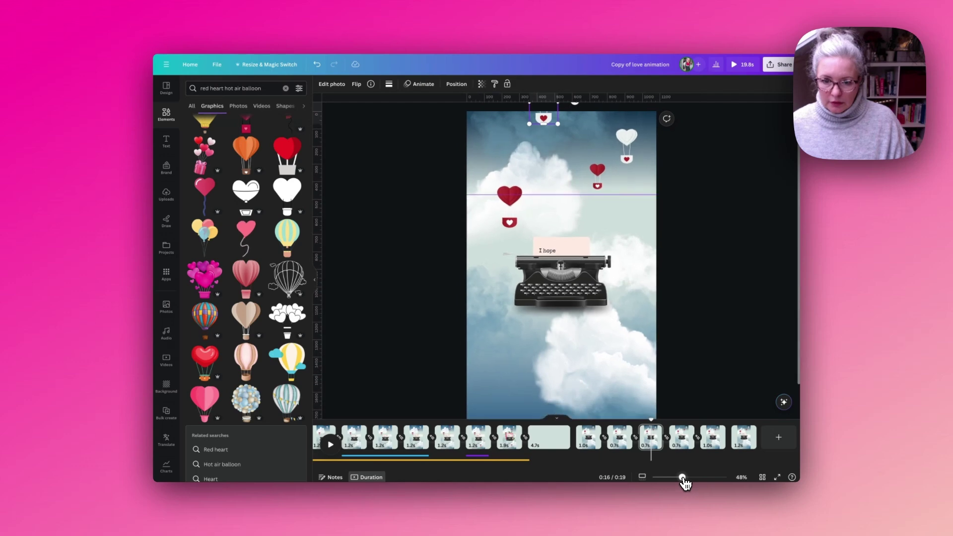
# Give the small heart balloon a Steady custom path straight down past the typewriter.
pyautogui.click(420, 84)
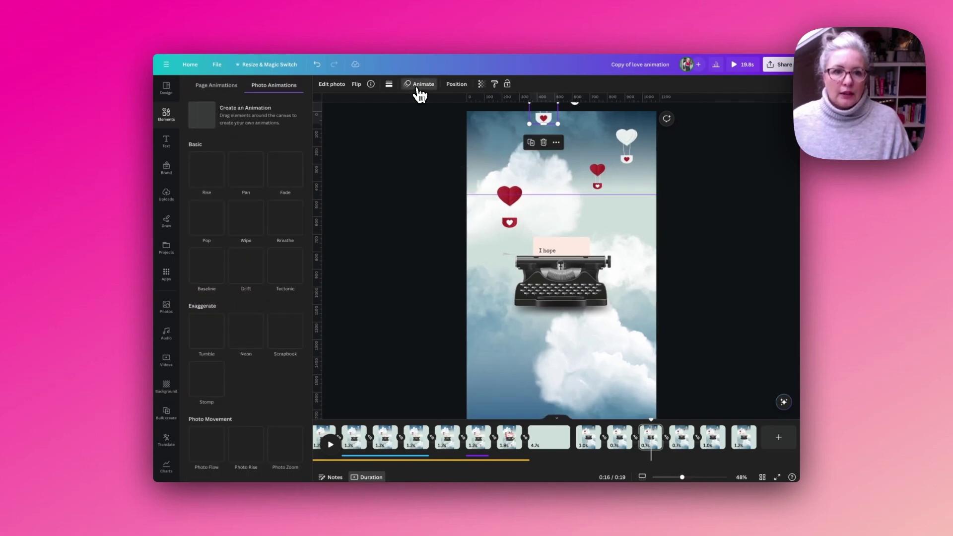
pyautogui.click(223, 128)
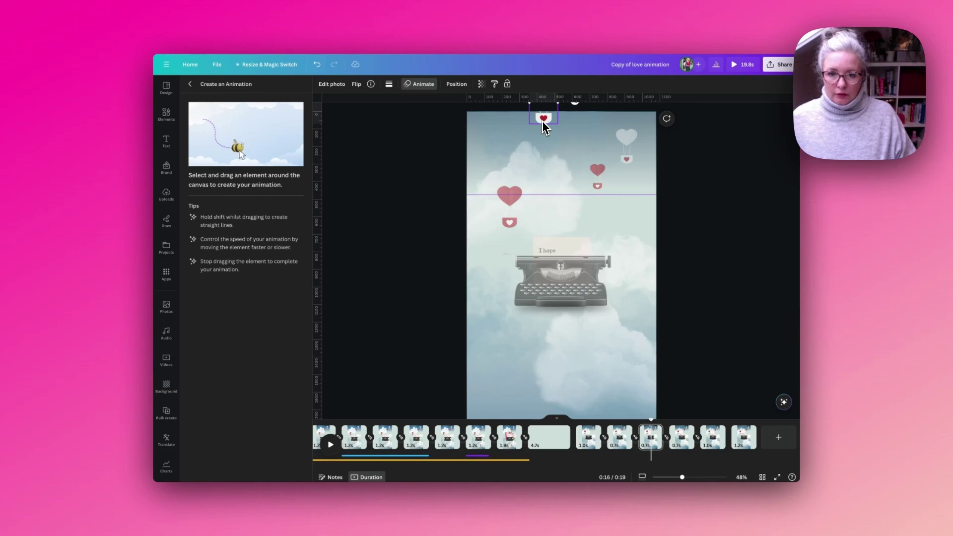
pyautogui.moveTo(543, 128); pyautogui.dragTo(549, 381)
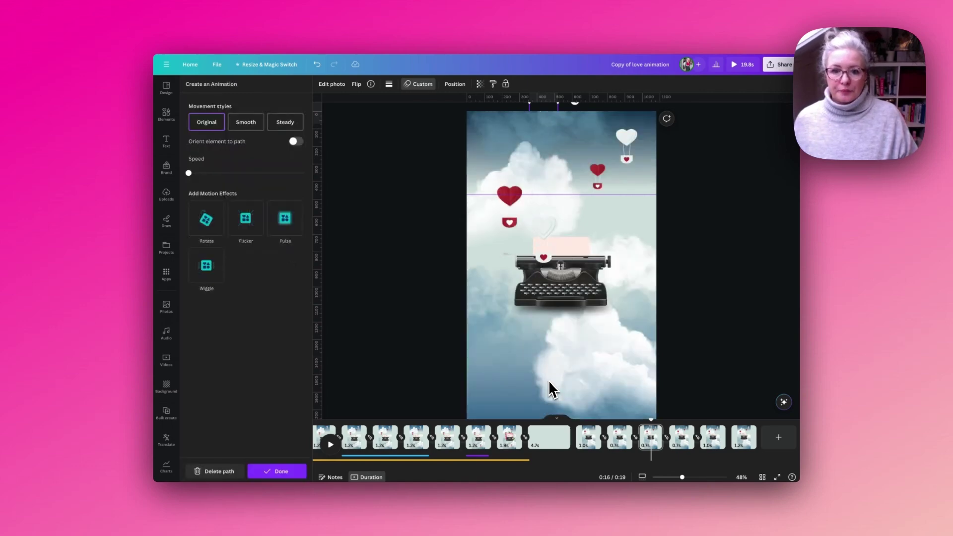
pyautogui.click(279, 126)
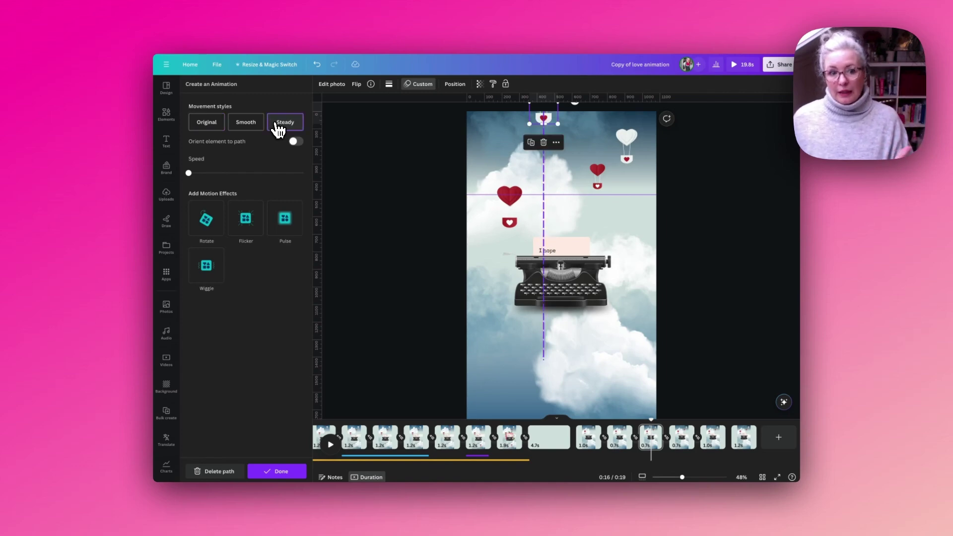
pyautogui.click(279, 470)
pyautogui.moveTo(653, 419); pyautogui.dragTo(663, 418)
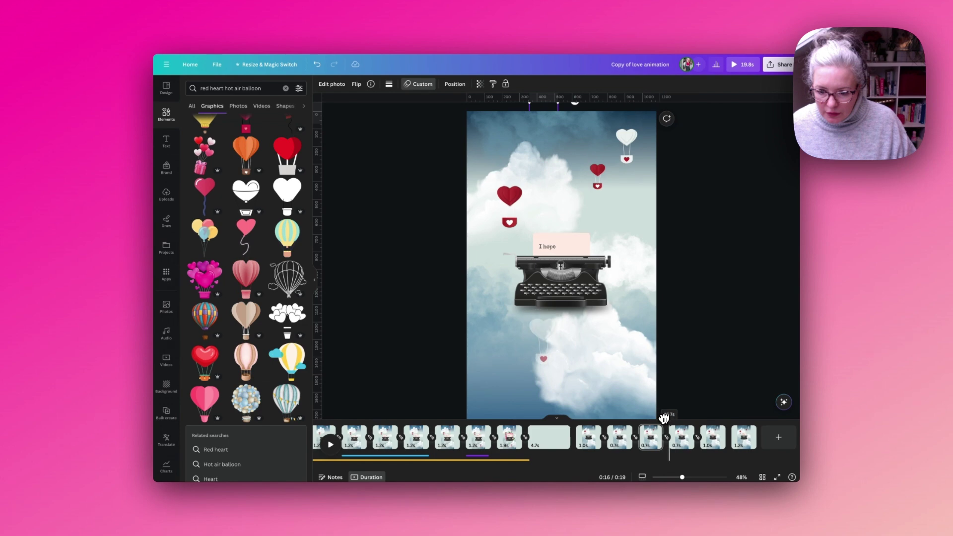
# Add a low horizontal guide on the 'I hope your day is' page, then move to the next page.
pyautogui.moveTo(664, 419); pyautogui.dragTo(663, 419)
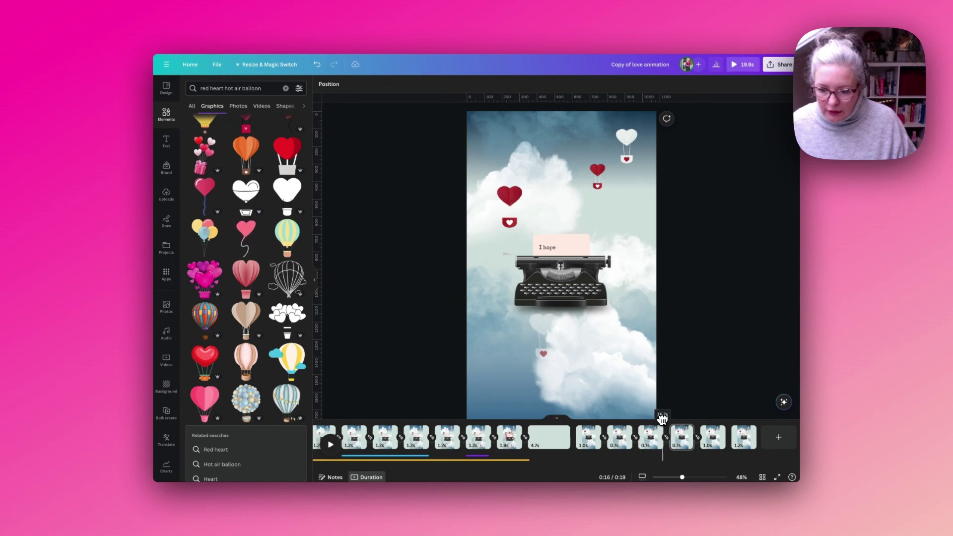
pyautogui.moveTo(592, 102); pyautogui.dragTo(587, 367)
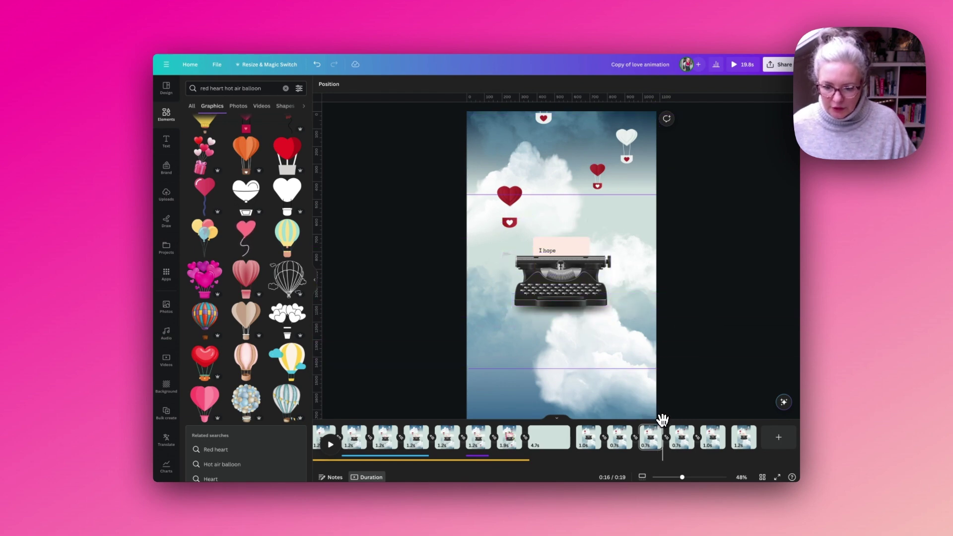
pyautogui.click(564, 127)
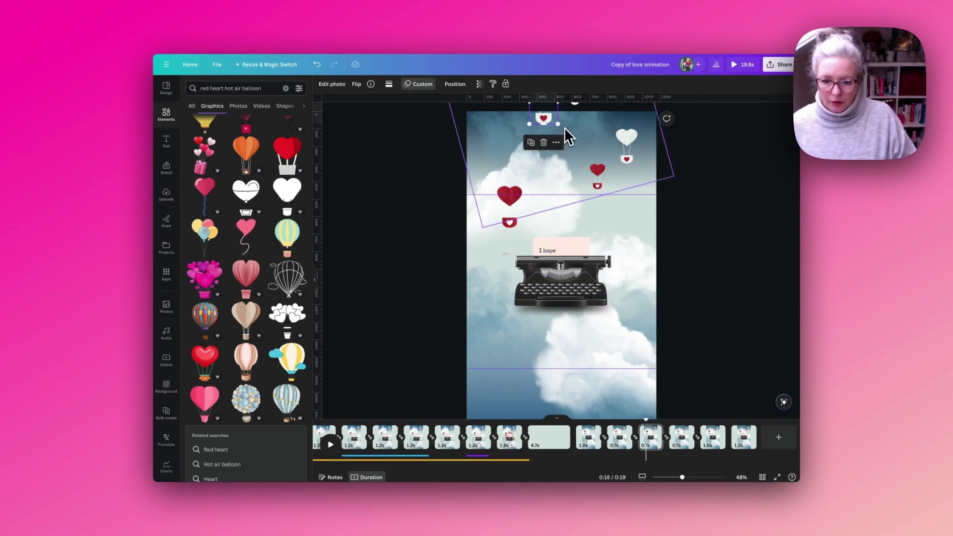
pyautogui.click(680, 440)
pyautogui.click(632, 378)
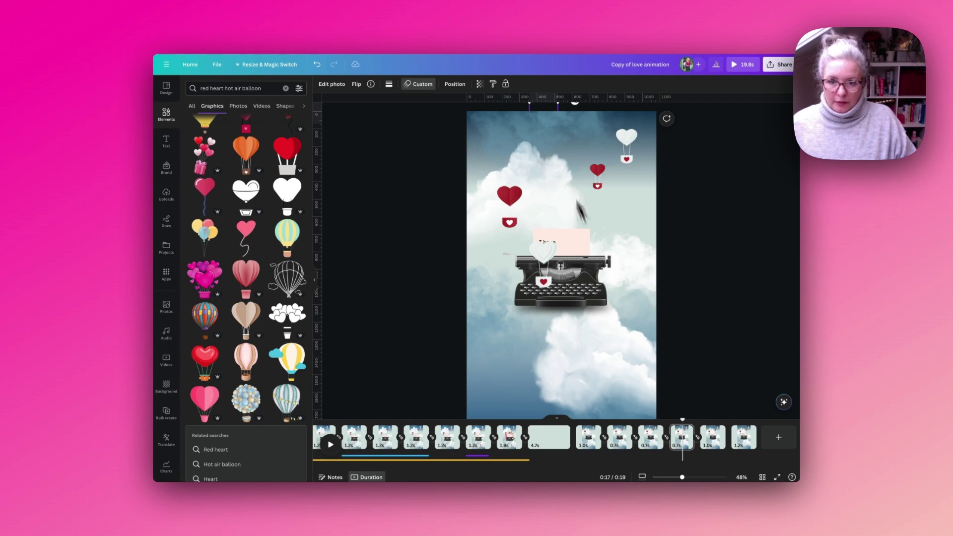
# Delete the heart balloon's old motion path and move the balloon below the typewriter.
pyautogui.click(544, 115)
pyautogui.click(421, 85)
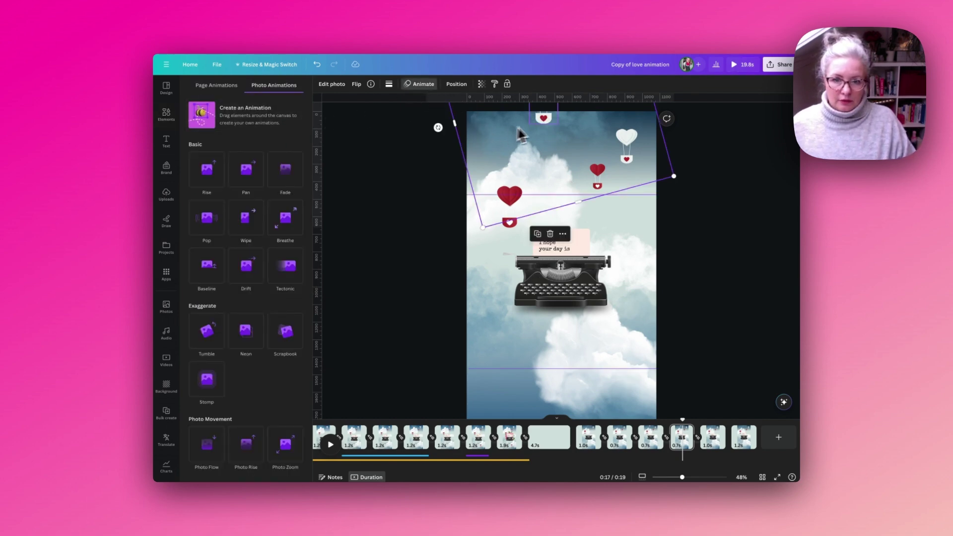
pyautogui.click(542, 120)
pyautogui.click(231, 469)
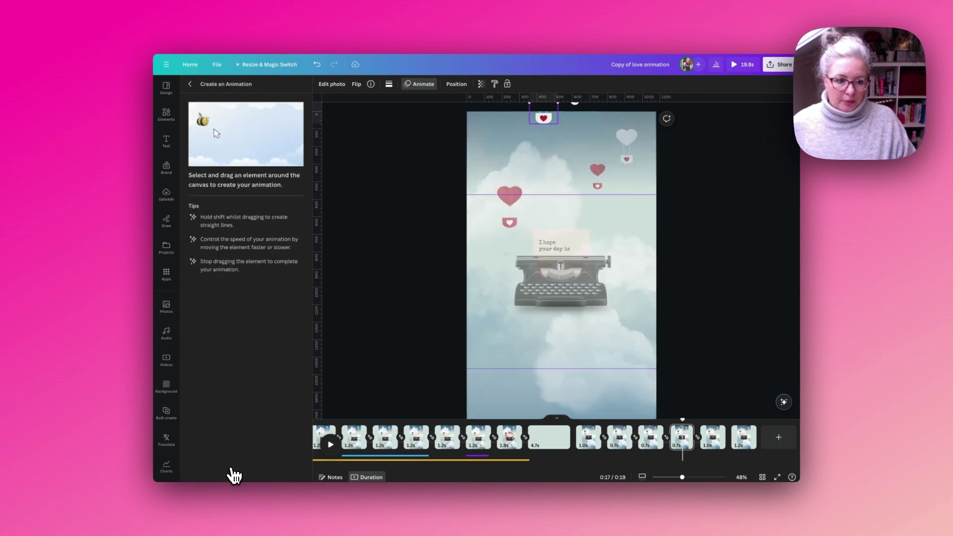
pyautogui.press('Escape')
pyautogui.moveTo(546, 118); pyautogui.dragTo(571, 363)
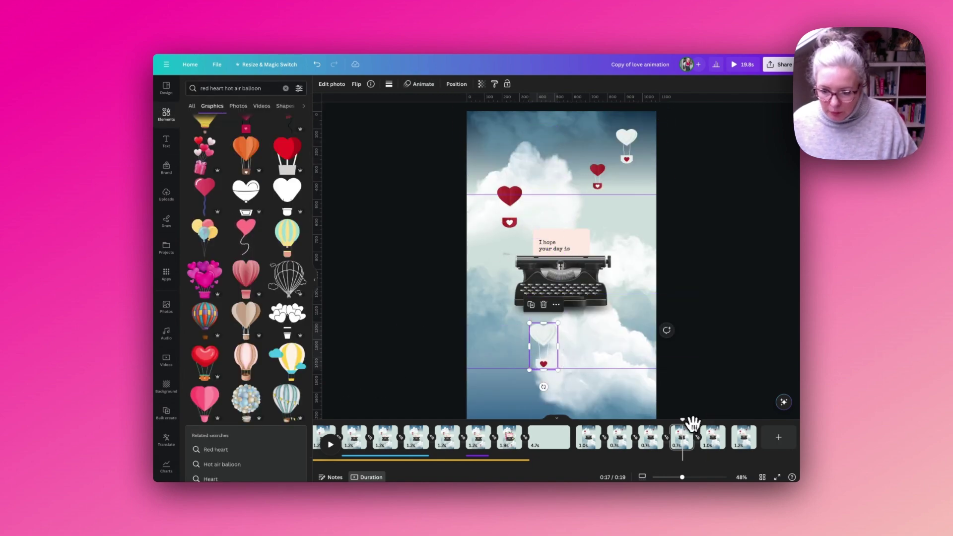
pyautogui.moveTo(683, 420)
pyautogui.mouseDown()
pyautogui.moveTo(663, 419)
pyautogui.moveTo(691, 420)
pyautogui.moveTo(681, 420)
pyautogui.mouseUp()
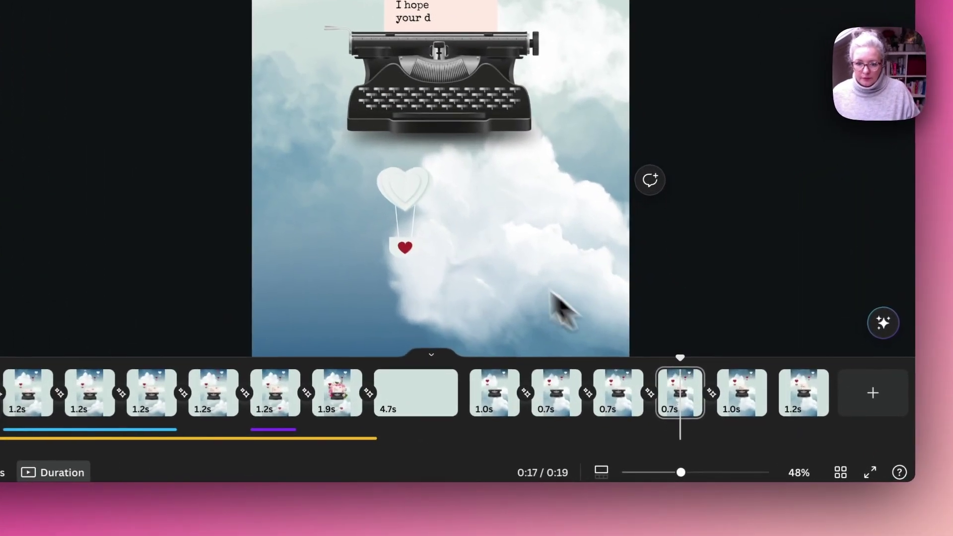
# Paste the heart balloon onto the final 'xx' page.
pyautogui.click(414, 218)
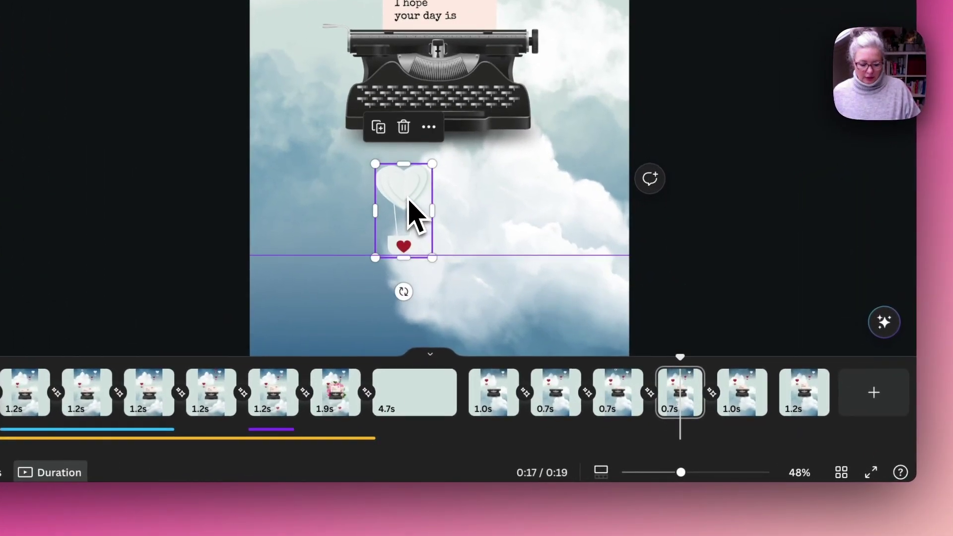
pyautogui.click(744, 394)
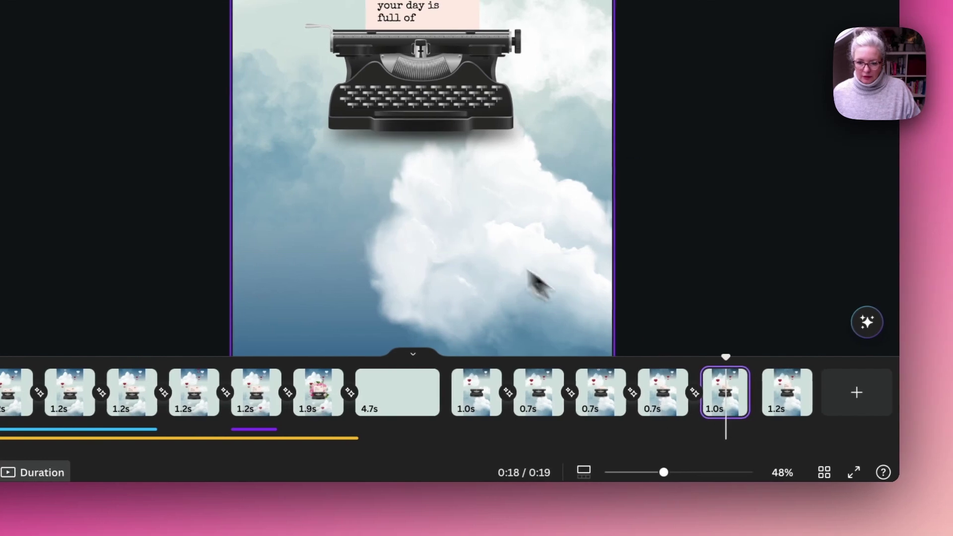
pyautogui.click(787, 415)
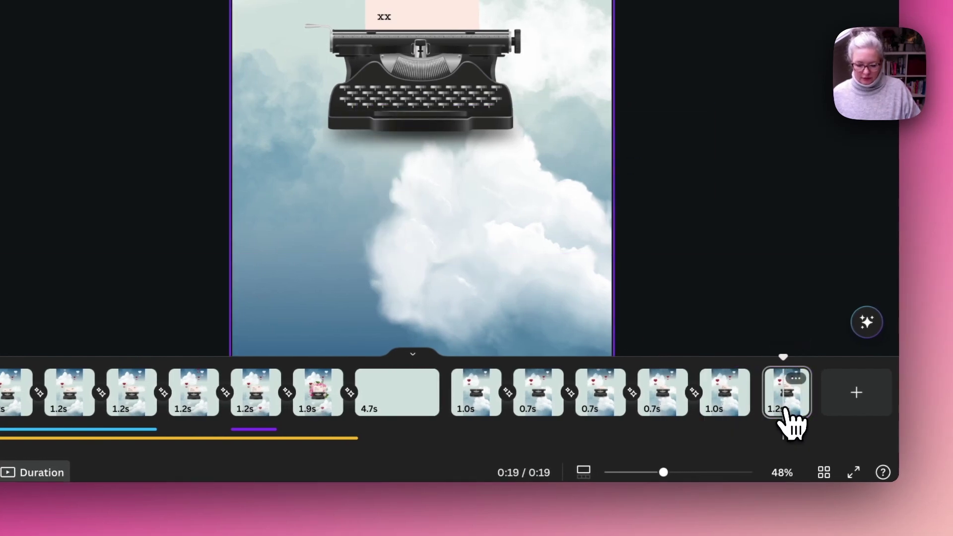
pyautogui.click(498, 275)
pyautogui.press('super+v')
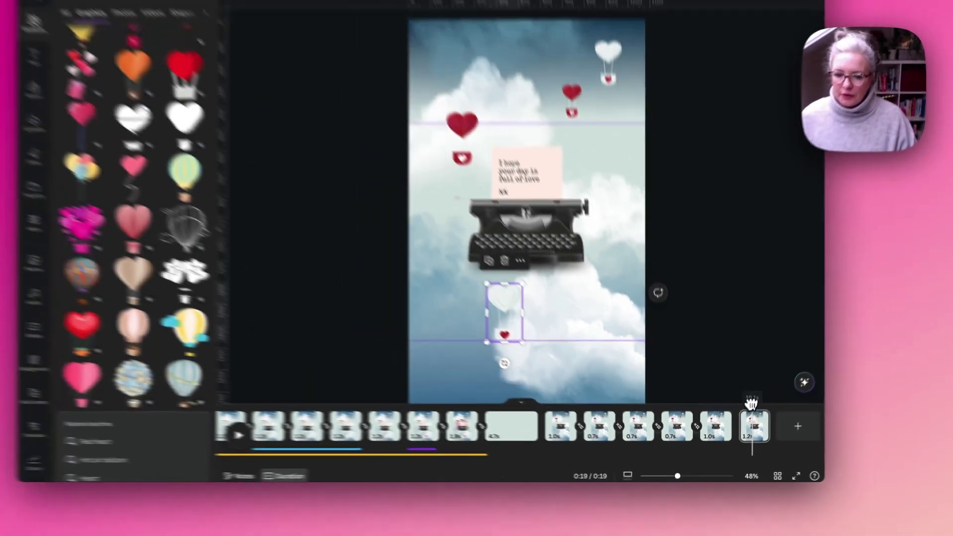
# Scrub the timeline to preview the flower-framed typewriter around 8–9 seconds.
pyautogui.moveTo(751, 404); pyautogui.dragTo(753, 431)
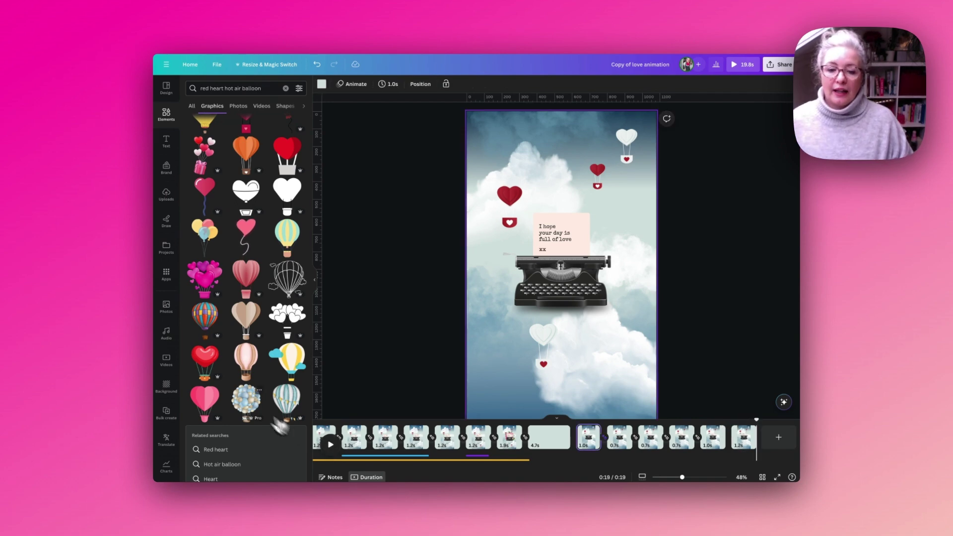
pyautogui.moveTo(475, 425); pyautogui.dragTo(507, 423)
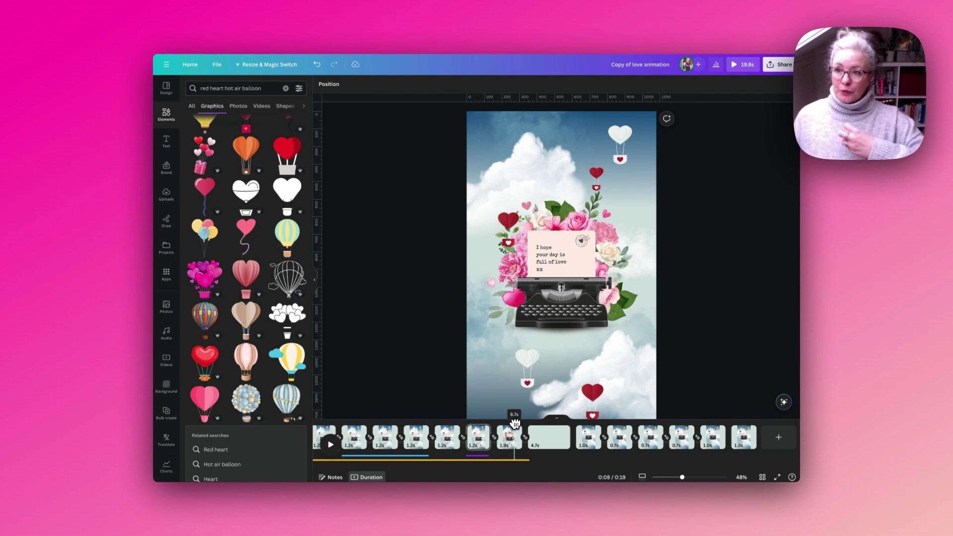
pyautogui.moveTo(516, 423)
pyautogui.mouseDown()
pyautogui.moveTo(478, 425)
pyautogui.moveTo(519, 430)
pyautogui.moveTo(494, 430)
pyautogui.moveTo(507, 432)
pyautogui.mouseUp()
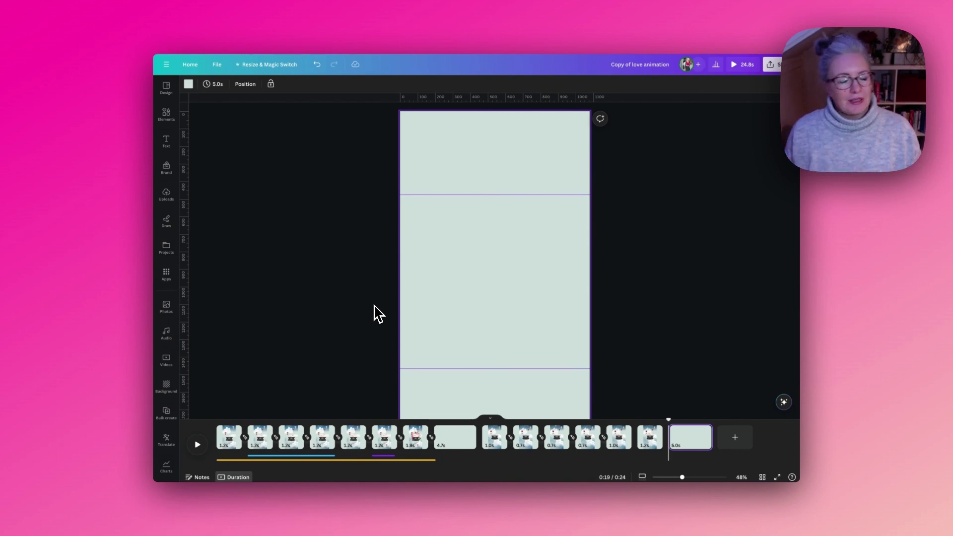
# Search Elements for 'watercolour flower illustration'.
pyautogui.click(166, 115)
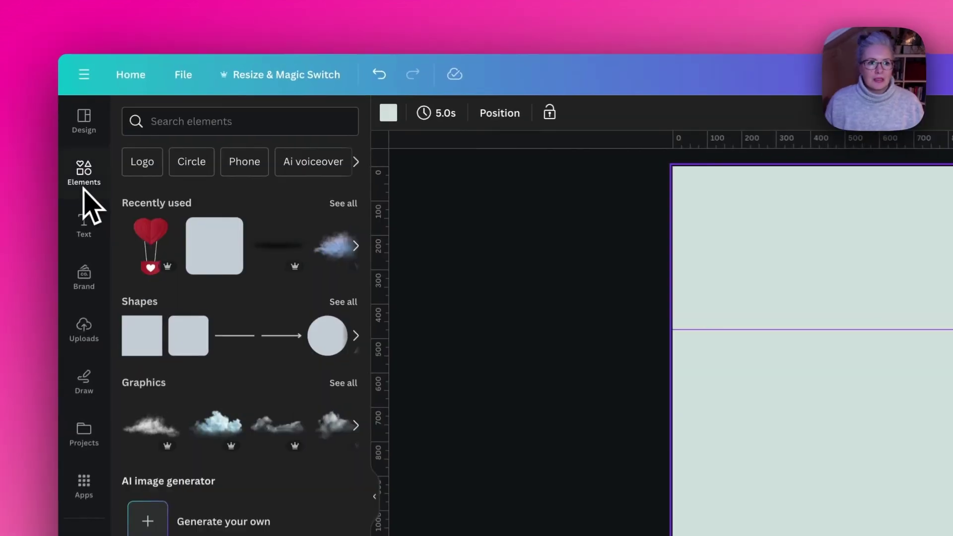
pyautogui.click(230, 85)
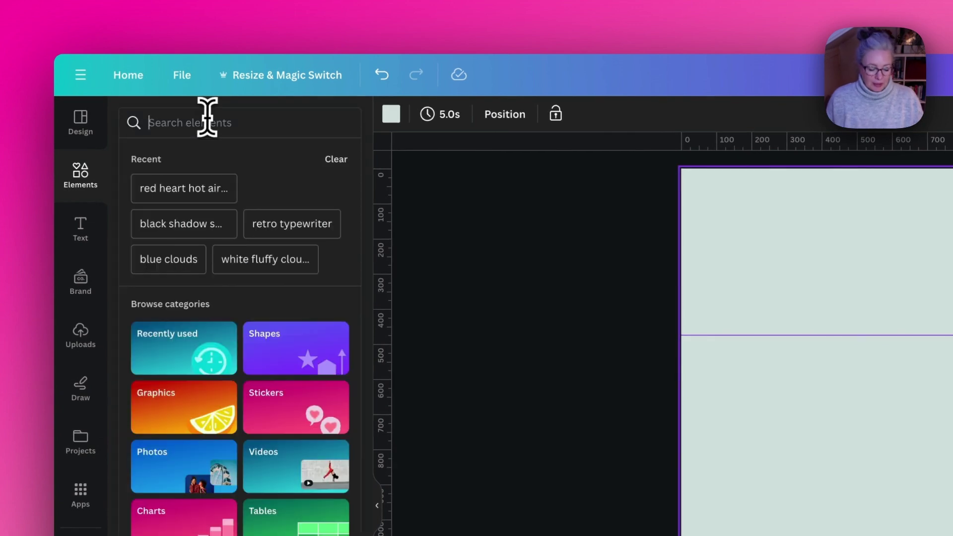
pyautogui.write('watr')
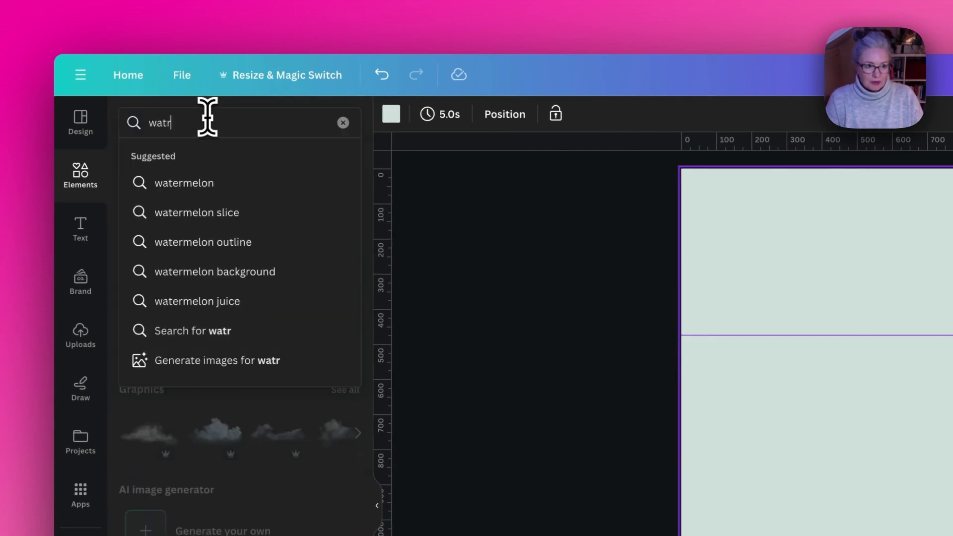
pyautogui.press('BackSpace')
pyautogui.write('ercolou')
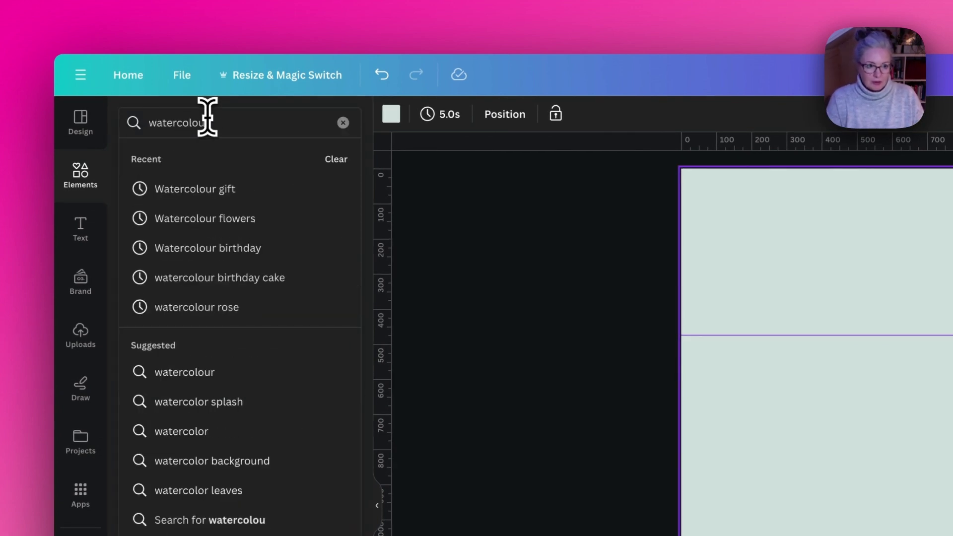
pyautogui.write('r flower illu')
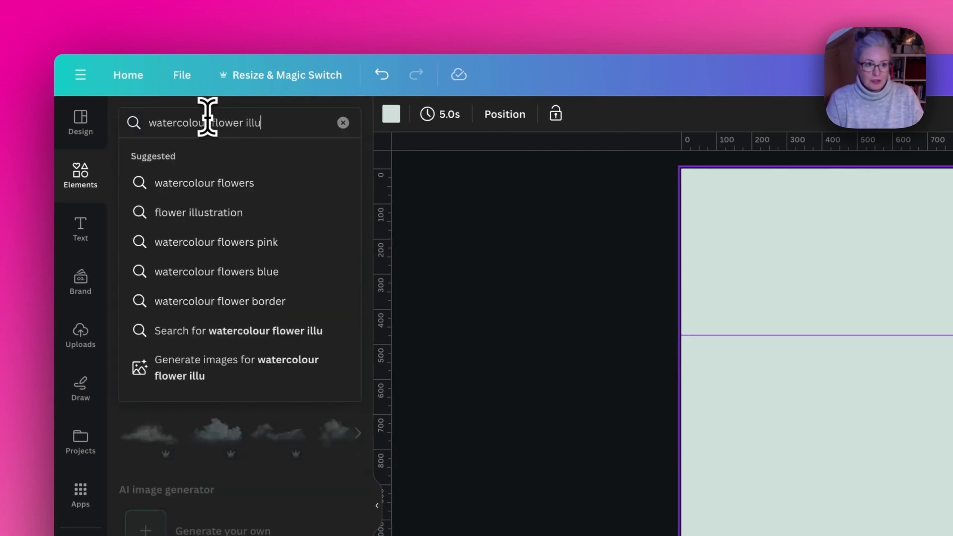
pyautogui.write('stration')
pyautogui.press('Return')
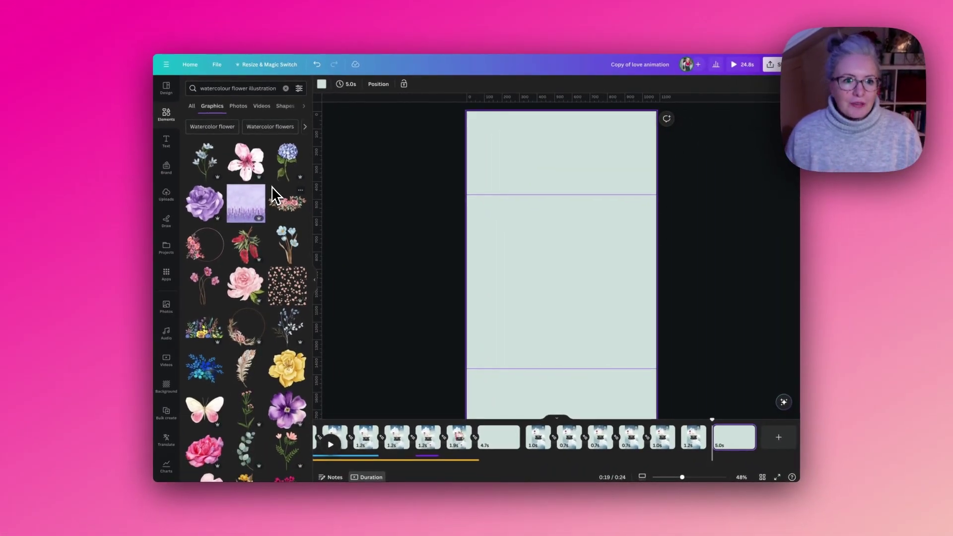
# Add pink, violet, purple rose and pink rose watercolour flowers to the page.
pyautogui.click(246, 162)
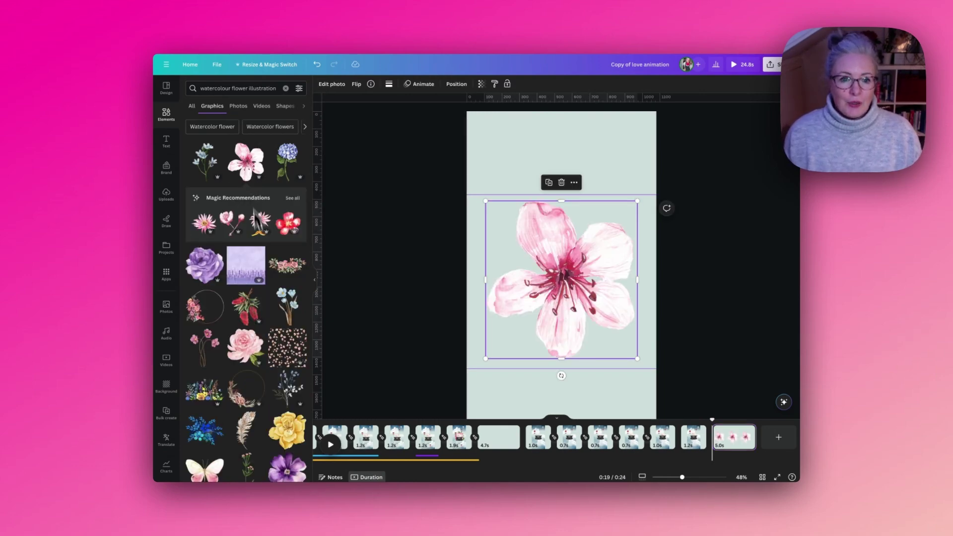
pyautogui.click(292, 468)
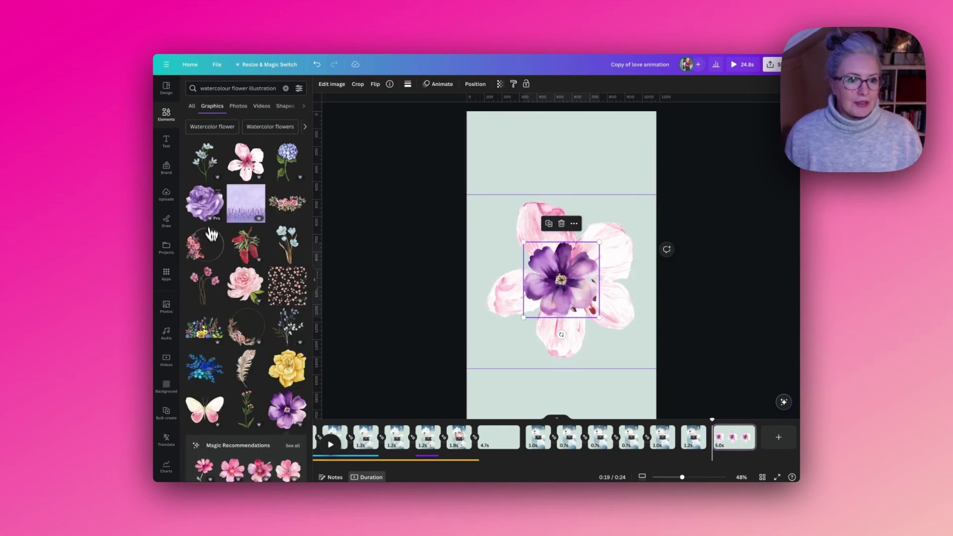
pyautogui.click(204, 211)
pyautogui.scroll(-5, 223, 268)
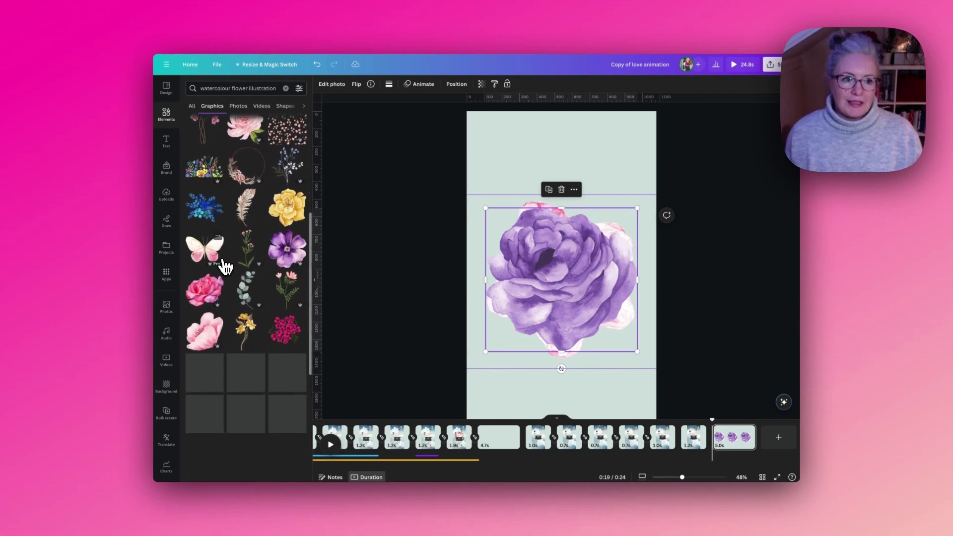
pyautogui.click(202, 294)
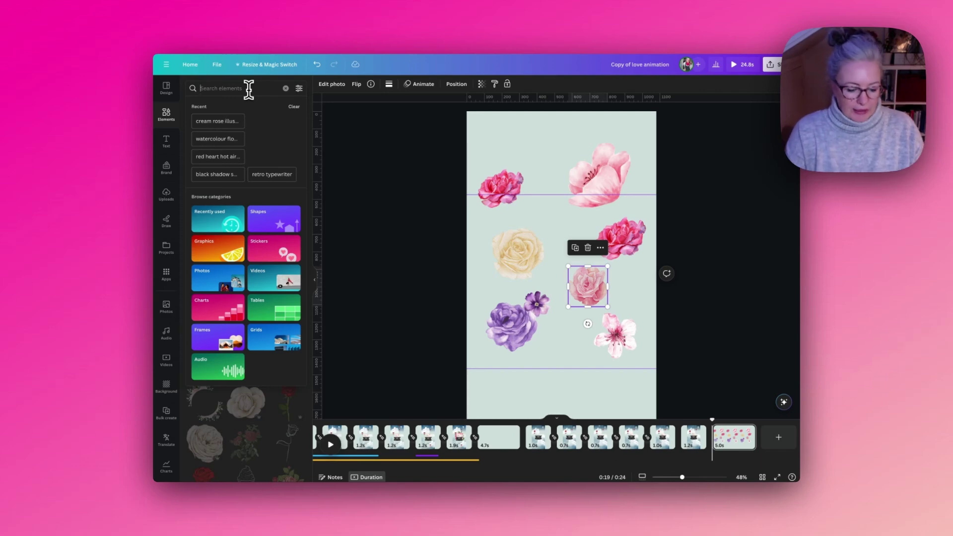
# Search Elements for 'watercolour leaf', check the pink heart, and open the layer list.
pyautogui.write('watercolour')
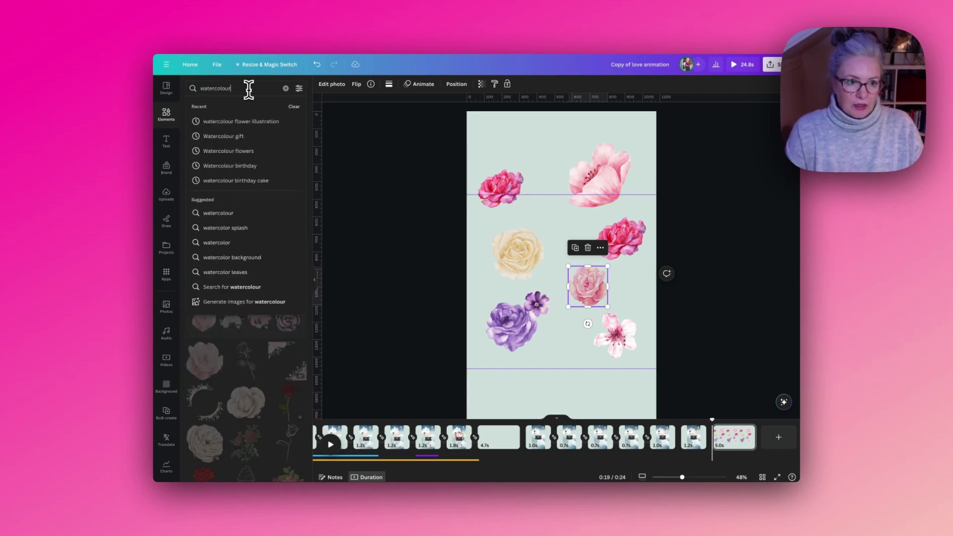
pyautogui.write(' leaf')
pyautogui.press('Return')
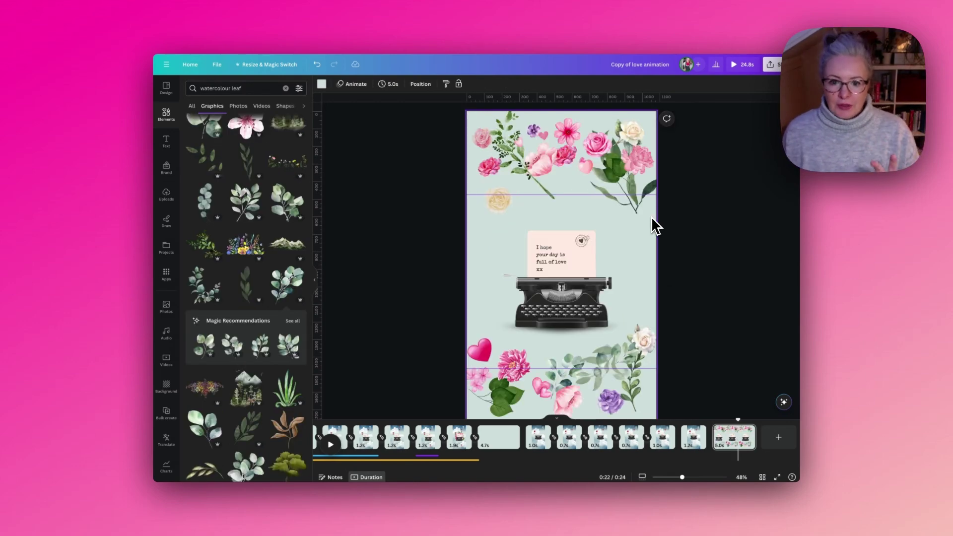
pyautogui.click(481, 350)
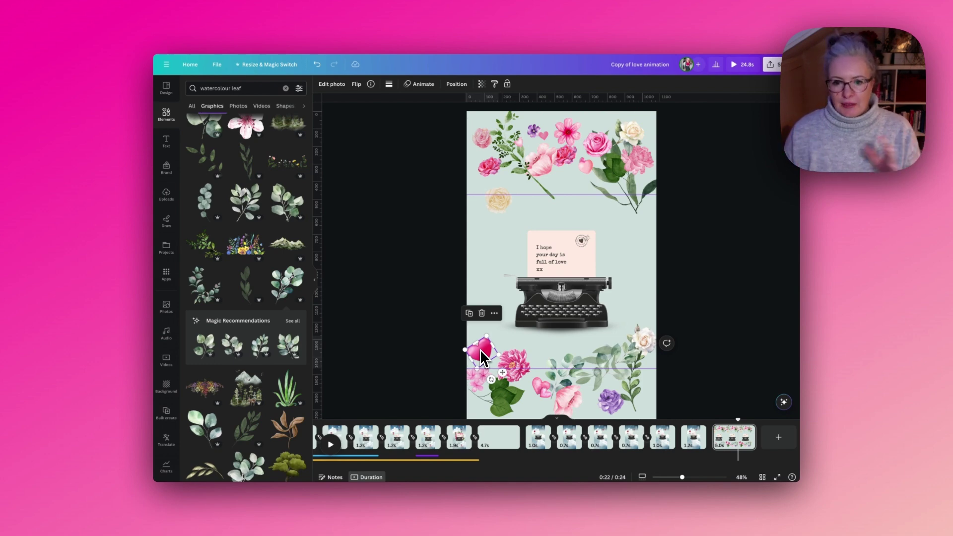
pyautogui.click(461, 296)
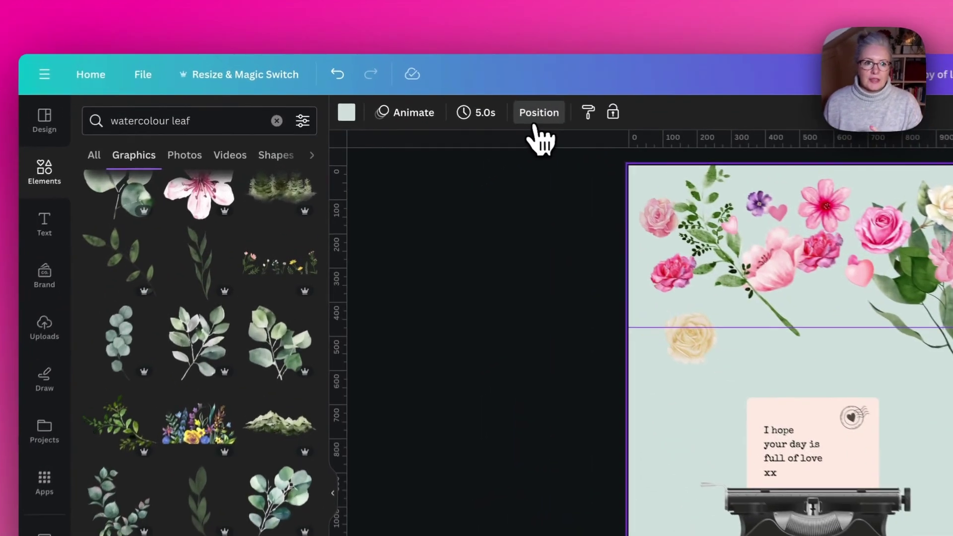
pyautogui.click(421, 84)
pyautogui.scroll(5, 259, 256)
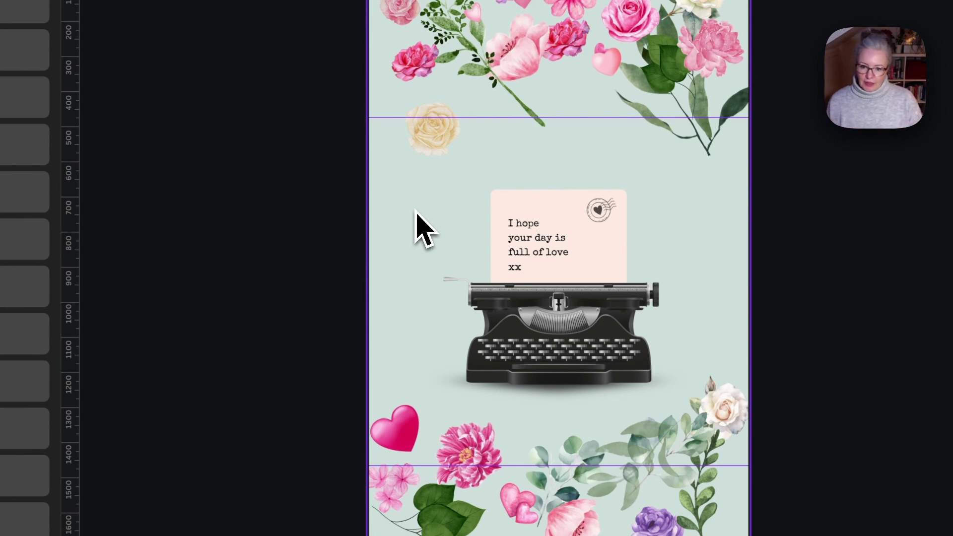
# Place leaf sprigs, a pink peony and a white rose around the typewriter and paper.
pyautogui.moveTo(642, 470); pyautogui.dragTo(443, 300)
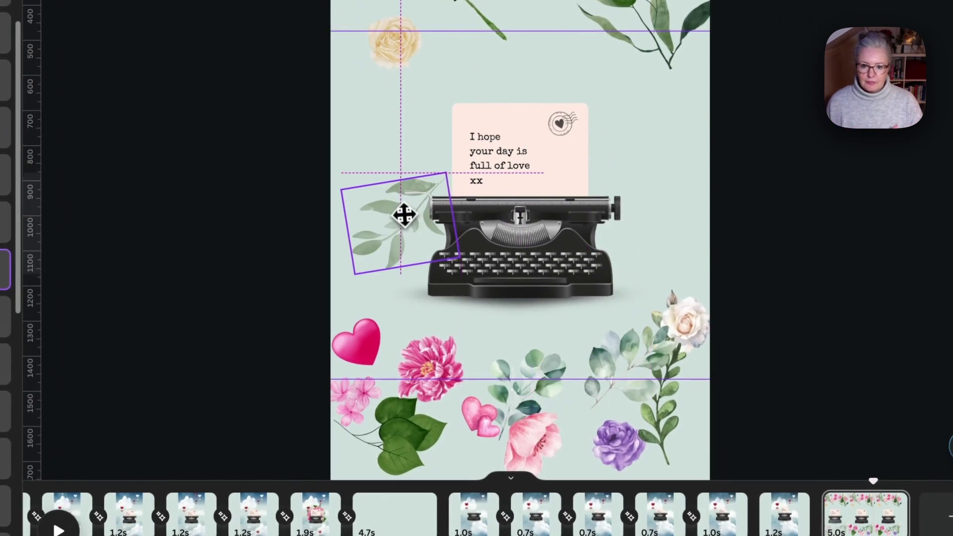
pyautogui.moveTo(404, 215); pyautogui.dragTo(434, 257)
pyautogui.moveTo(432, 370); pyautogui.dragTo(436, 207)
pyautogui.moveTo(613, 379); pyautogui.dragTo(617, 150)
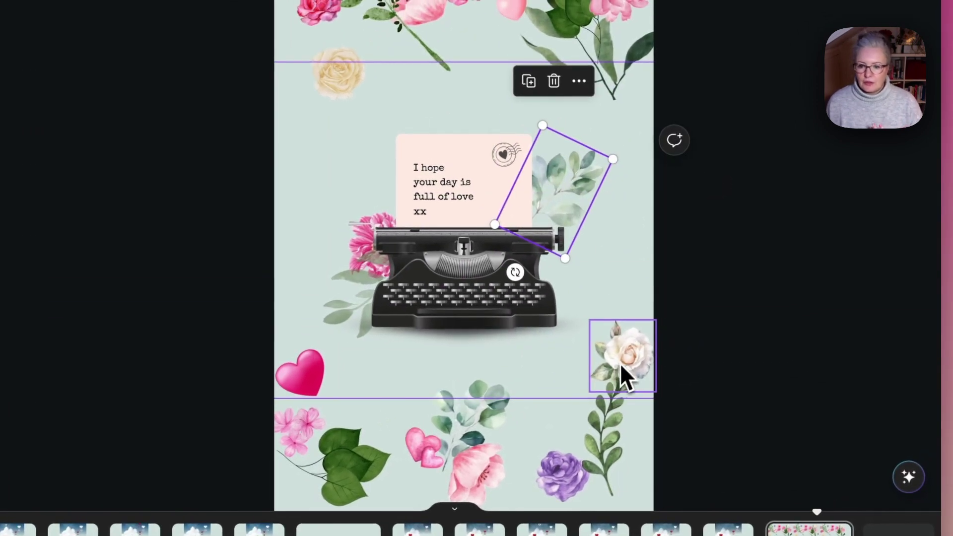
pyautogui.moveTo(623, 377); pyautogui.dragTo(511, 114)
pyautogui.moveTo(511, 161); pyautogui.dragTo(541, 194)
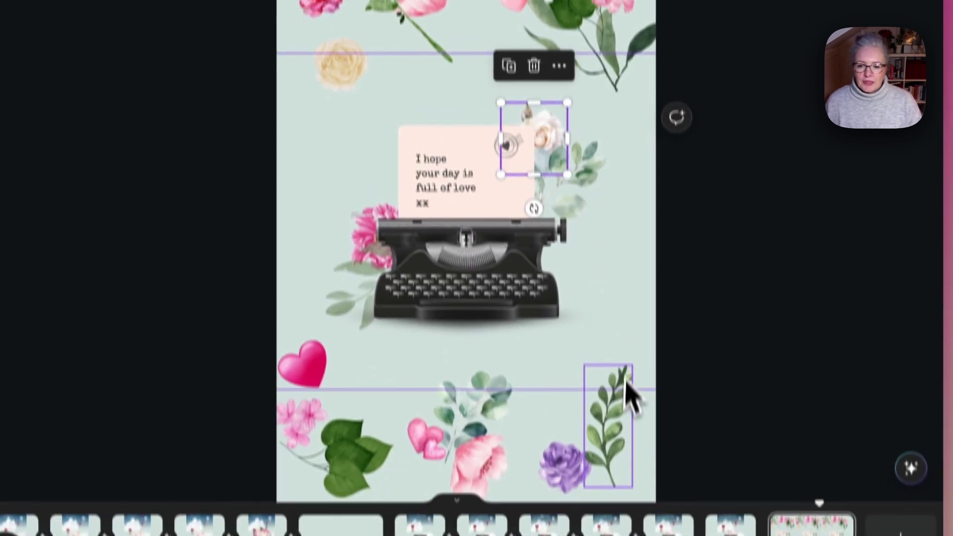
pyautogui.moveTo(628, 392); pyautogui.dragTo(425, 125)
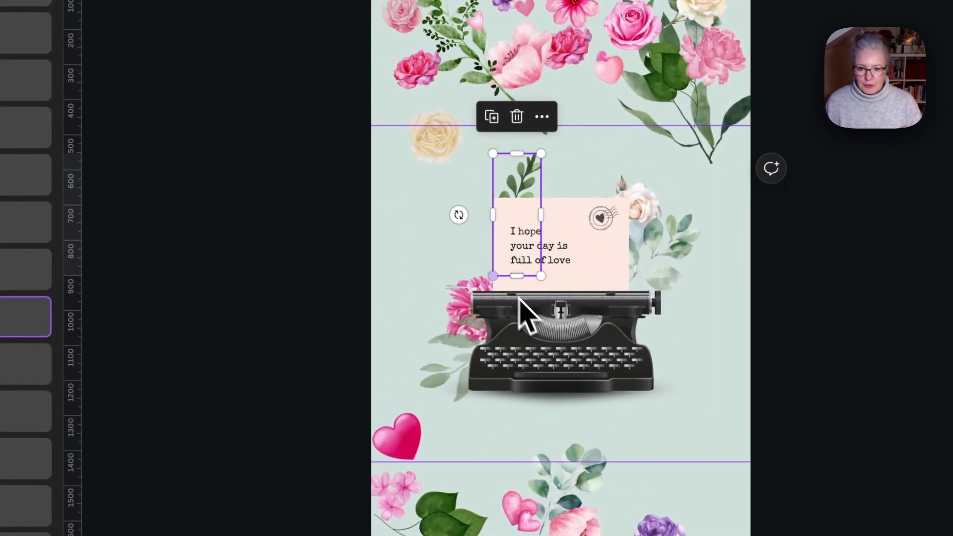
pyautogui.moveTo(459, 214); pyautogui.dragTo(497, 233)
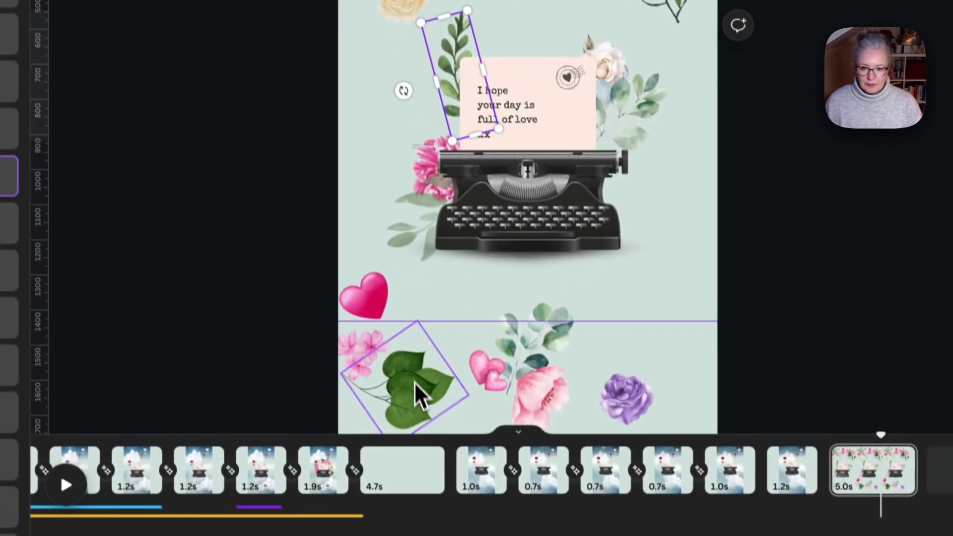
pyautogui.moveTo(449, 533); pyautogui.dragTo(633, 386)
pyautogui.moveTo(595, 228); pyautogui.dragTo(626, 201)
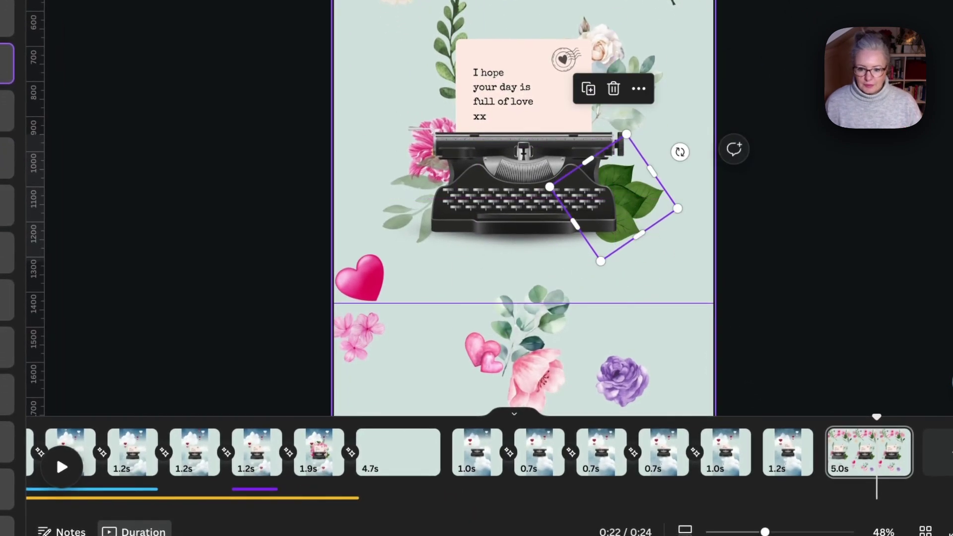
# Add purple and pink flowers, eucalyptus, a red peony and a fern, sending the fern backward.
pyautogui.moveTo(639, 390); pyautogui.dragTo(606, 120)
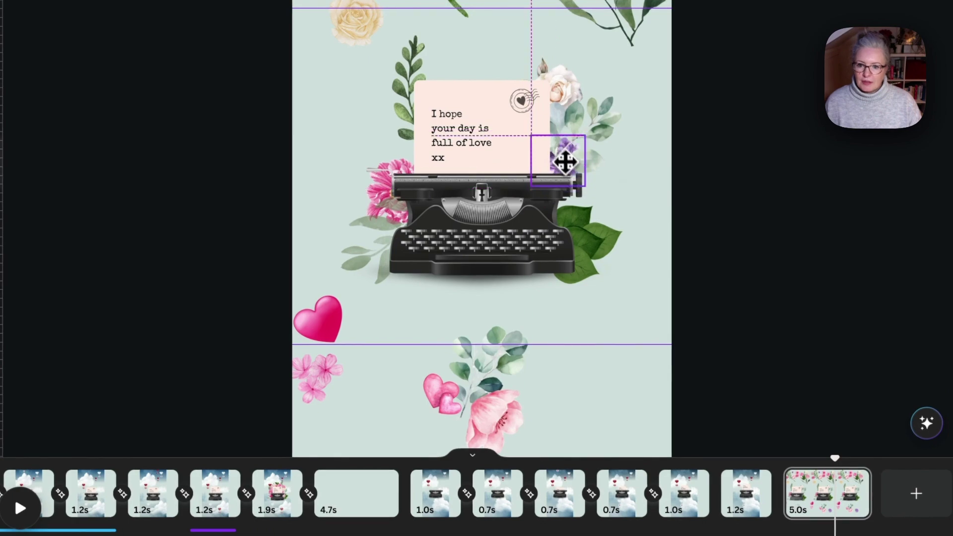
pyautogui.moveTo(564, 162); pyautogui.dragTo(567, 165)
pyautogui.moveTo(498, 405); pyautogui.dragTo(574, 191)
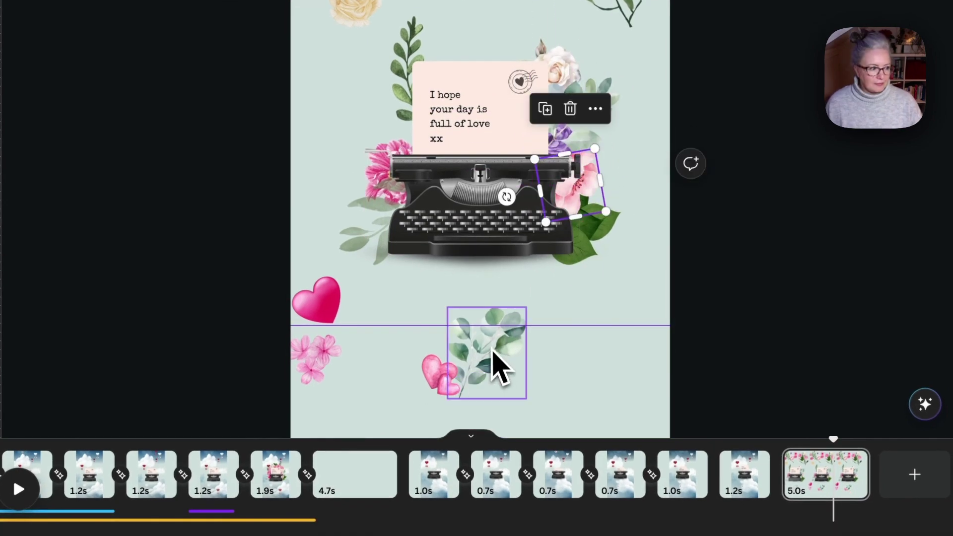
pyautogui.moveTo(492, 370); pyautogui.dragTo(529, 55)
pyautogui.moveTo(464, 147); pyautogui.dragTo(541, 308)
pyautogui.moveTo(408, 161); pyautogui.dragTo(479, 349)
pyautogui.click(479, 276)
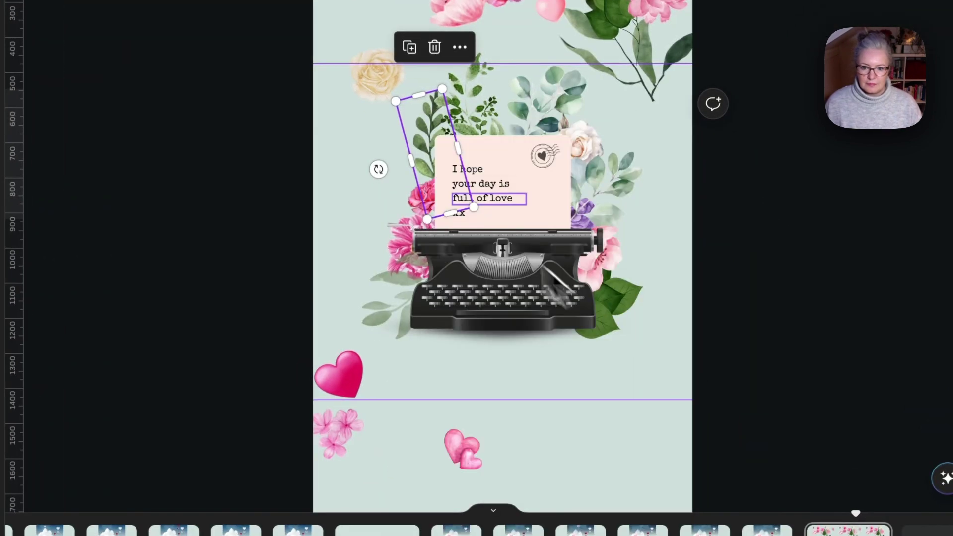
pyautogui.moveTo(505, 170); pyautogui.dragTo(505, 336)
pyautogui.moveTo(570, 275); pyautogui.dragTo(500, 311)
pyautogui.rightClick(480, 309)
pyautogui.moveTo(492, 295)
pyautogui.click(687, 385)
# Arrange peonies, pink rose, leaf cluster and a lower-left branch; send the white rose behind the peony.
pyautogui.moveTo(505, 368); pyautogui.dragTo(497, 368)
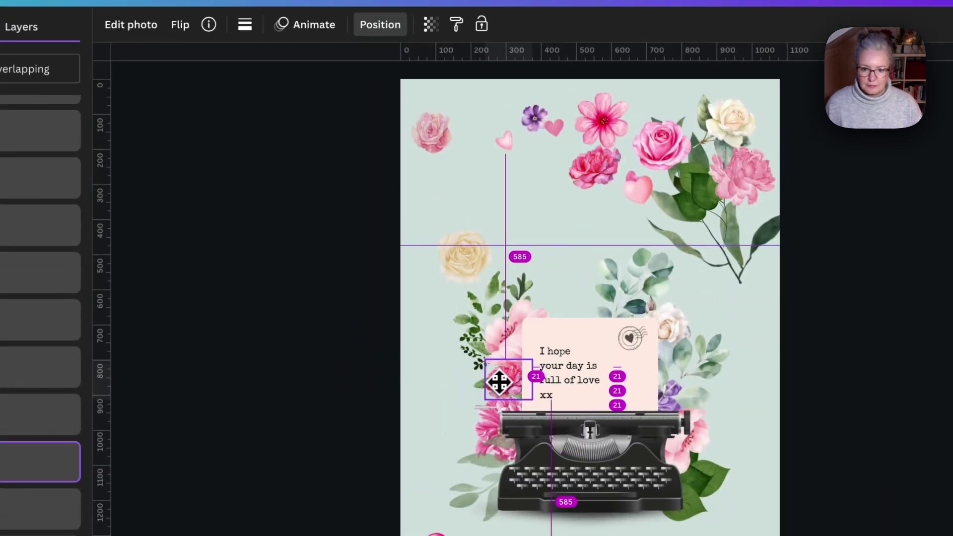
pyautogui.moveTo(595, 149); pyautogui.dragTo(546, 279)
pyautogui.moveTo(476, 331); pyautogui.dragTo(510, 350)
pyautogui.moveTo(508, 353); pyautogui.dragTo(515, 349)
pyautogui.moveTo(617, 237); pyautogui.dragTo(490, 324)
pyautogui.moveTo(634, 254); pyautogui.dragTo(477, 383)
pyautogui.moveTo(446, 308); pyautogui.dragTo(398, 429)
pyautogui.moveTo(506, 397); pyautogui.dragTo(564, 381)
pyautogui.moveTo(436, 264); pyautogui.dragTo(432, 234)
pyautogui.moveTo(728, 12); pyautogui.dragTo(553, 320)
pyautogui.rightClick(516, 104)
pyautogui.moveTo(595, 289)
pyautogui.click(397, 344)
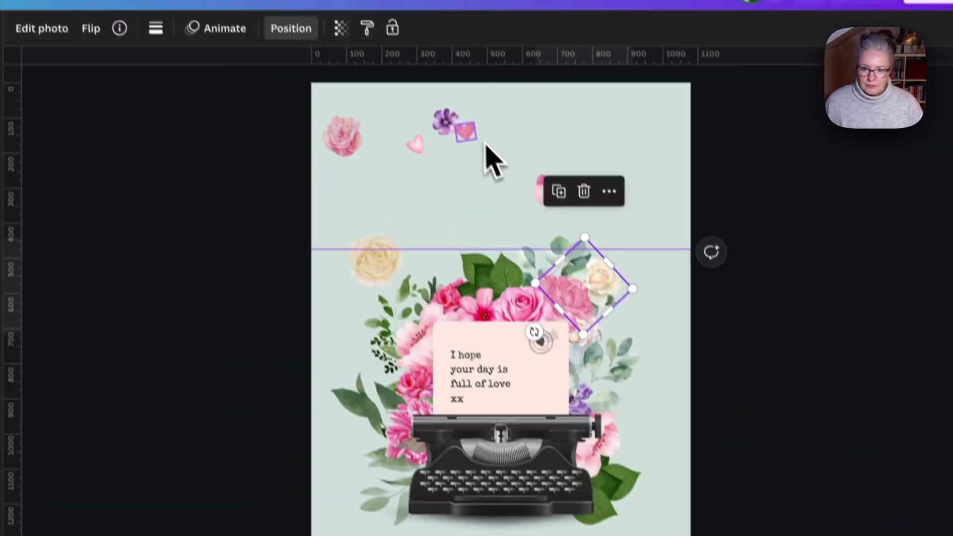
# Scatter small hearts through the wreath and delete the purple flower and stray white rose.
pyautogui.moveTo(465, 133); pyautogui.dragTo(438, 287)
pyautogui.moveTo(559, 214); pyautogui.dragTo(554, 347)
pyautogui.moveTo(521, 159); pyautogui.dragTo(598, 300)
pyautogui.moveTo(421, 99); pyautogui.dragTo(517, 161)
pyautogui.press('Delete')
pyautogui.moveTo(391, 121); pyautogui.dragTo(335, 413)
pyautogui.click(696, 307)
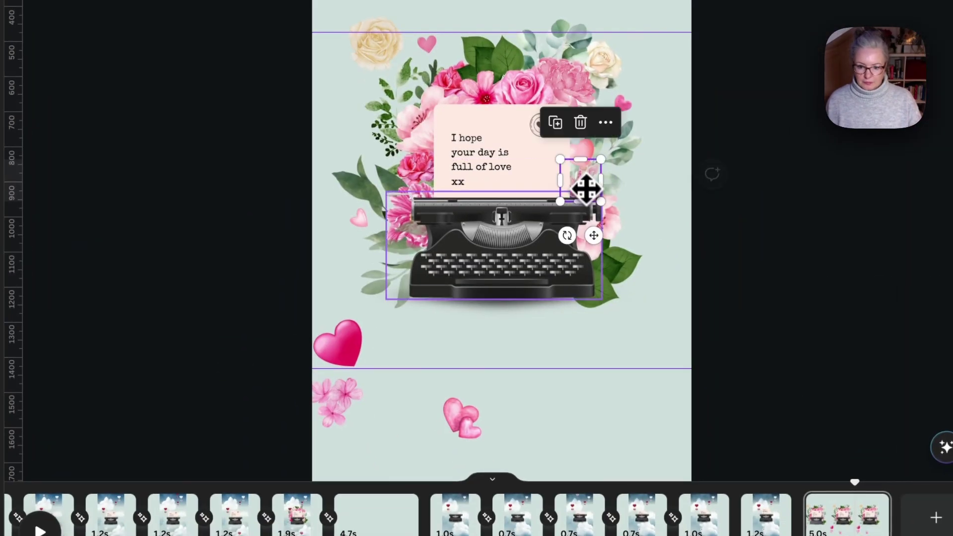
pyautogui.press('Delete')
pyautogui.moveTo(574, 530); pyautogui.dragTo(558, 140)
pyautogui.moveTo(459, 195); pyautogui.dragTo(466, 187)
pyautogui.click(388, 216)
pyautogui.press('Delete')
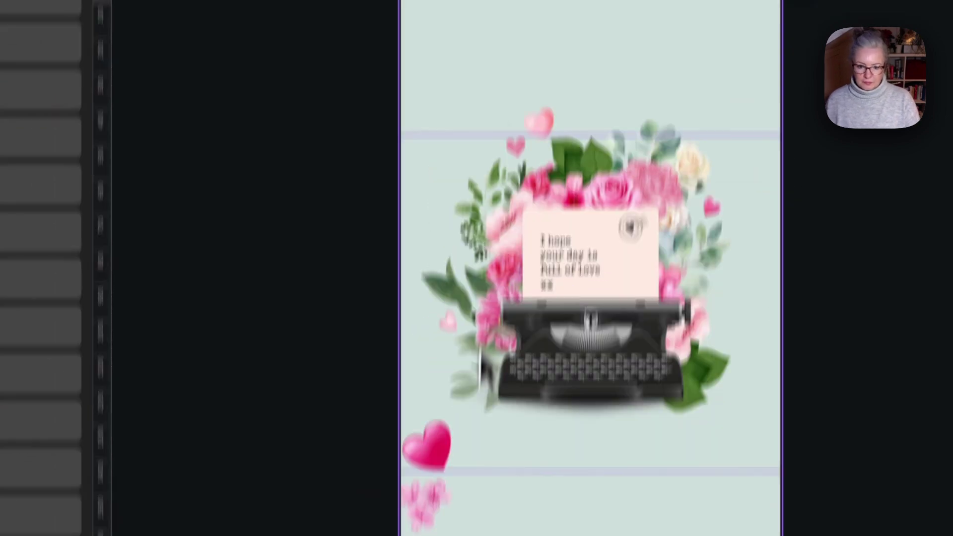
pyautogui.moveTo(351, 515); pyautogui.dragTo(421, 420)
pyautogui.moveTo(425, 504); pyautogui.dragTo(610, 314)
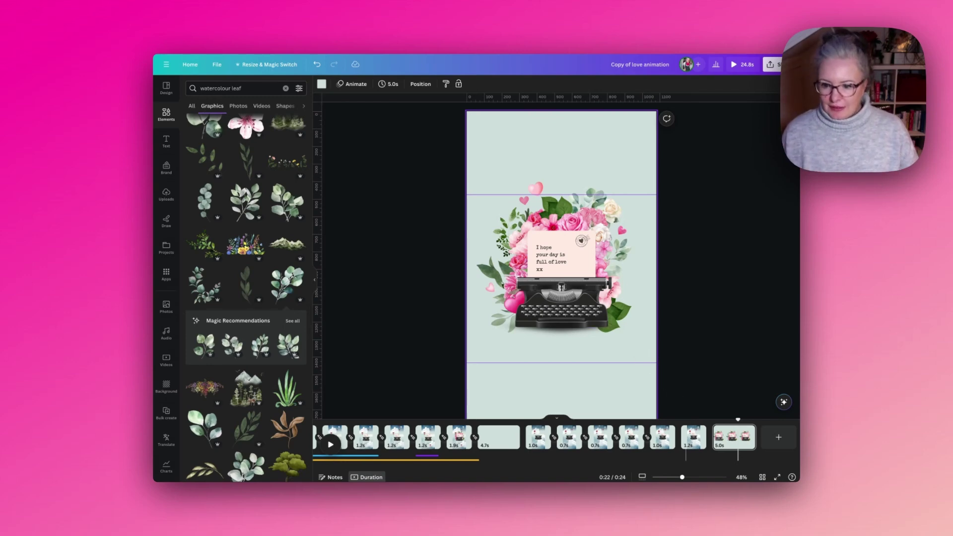
# Duplicate the clouds-and-hearts page and select the flower-and-typewriter arrangement on the last page.
pyautogui.click(694, 447)
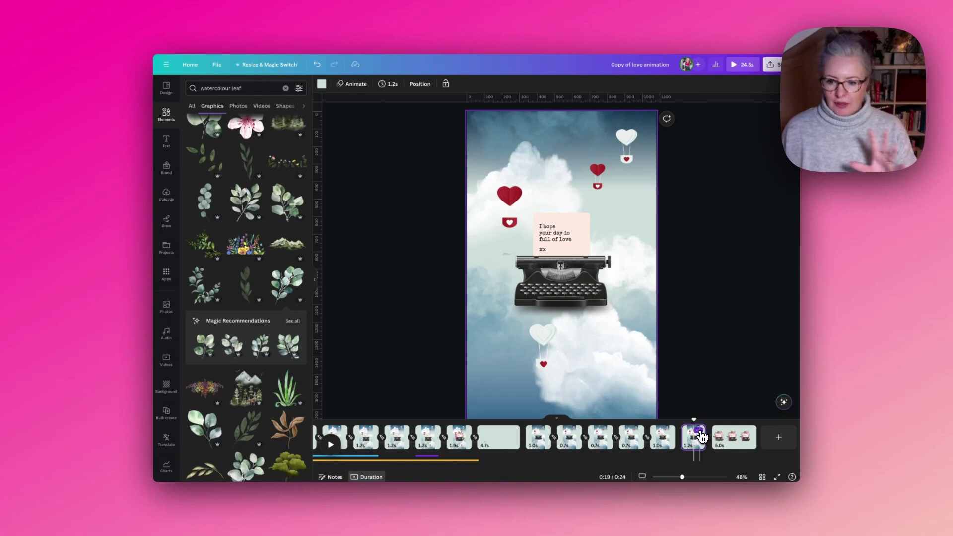
pyautogui.click(698, 431)
pyautogui.click(717, 314)
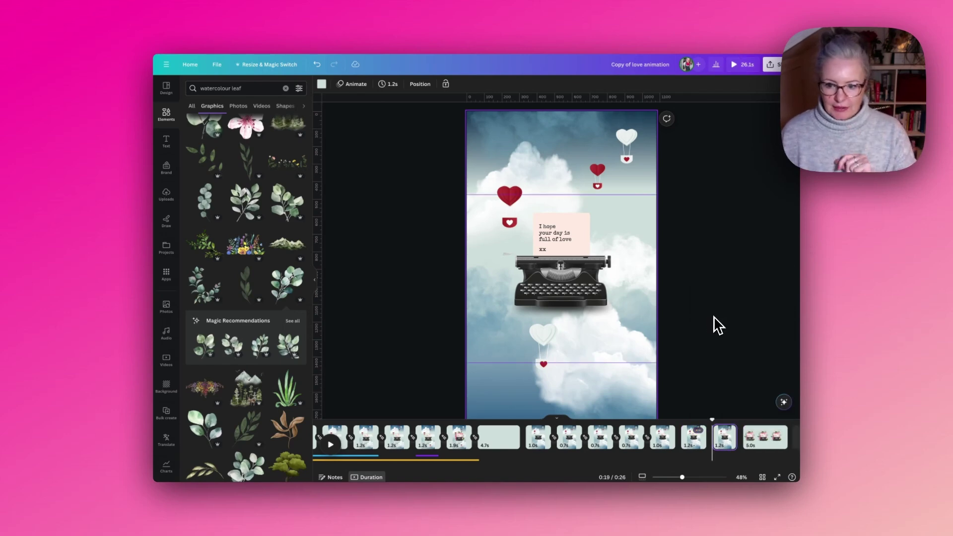
pyautogui.click(758, 448)
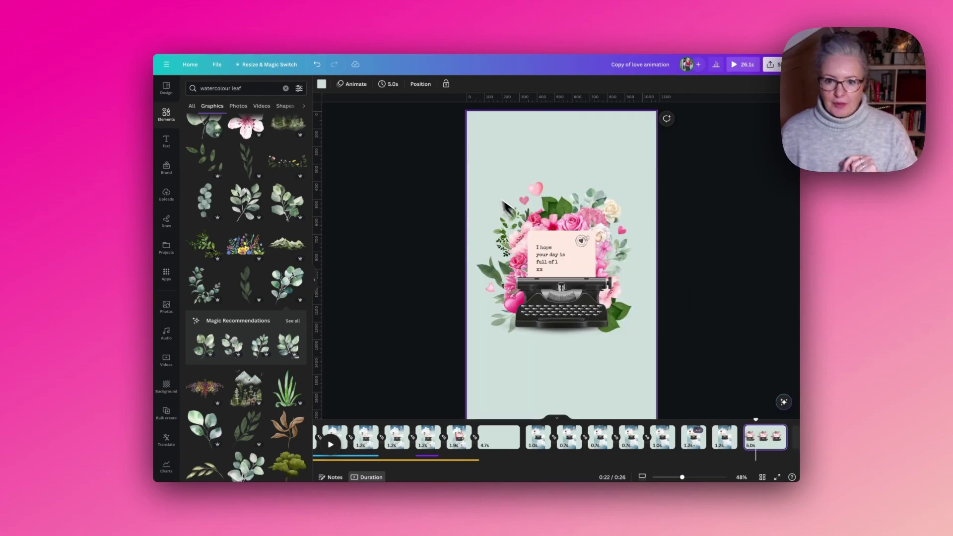
pyautogui.moveTo(449, 176); pyautogui.dragTo(624, 383)
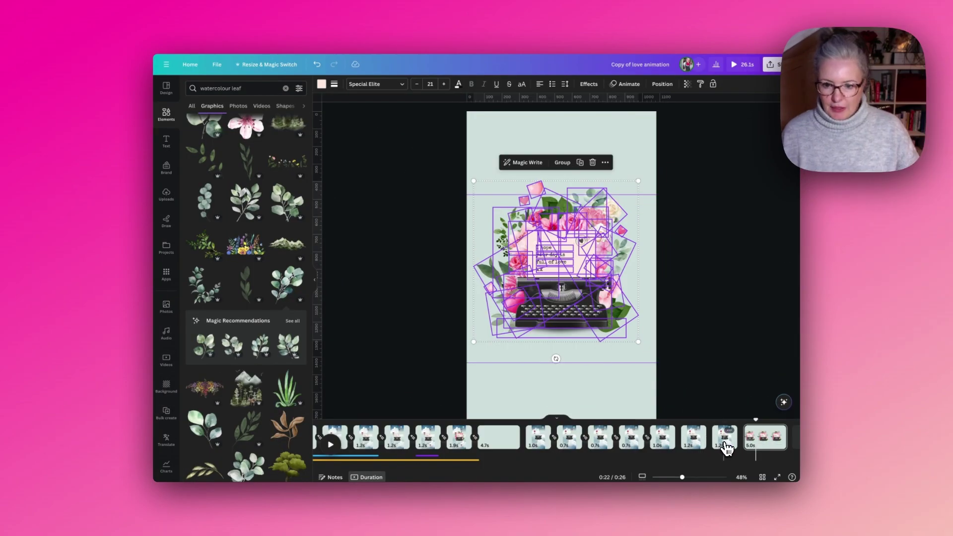
# Delete the 'full of love' text and pink message card from the duplicated clouds page.
pyautogui.click(724, 445)
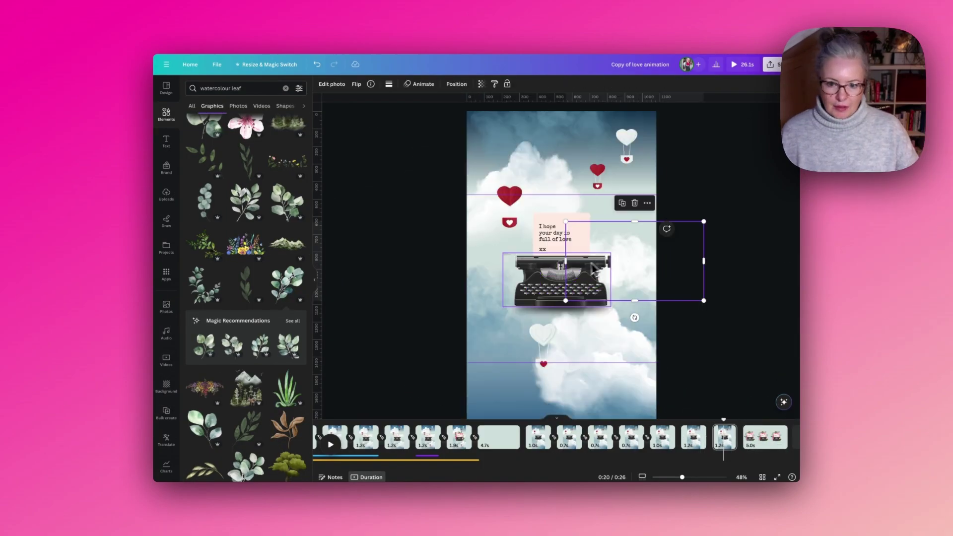
pyautogui.click(555, 241)
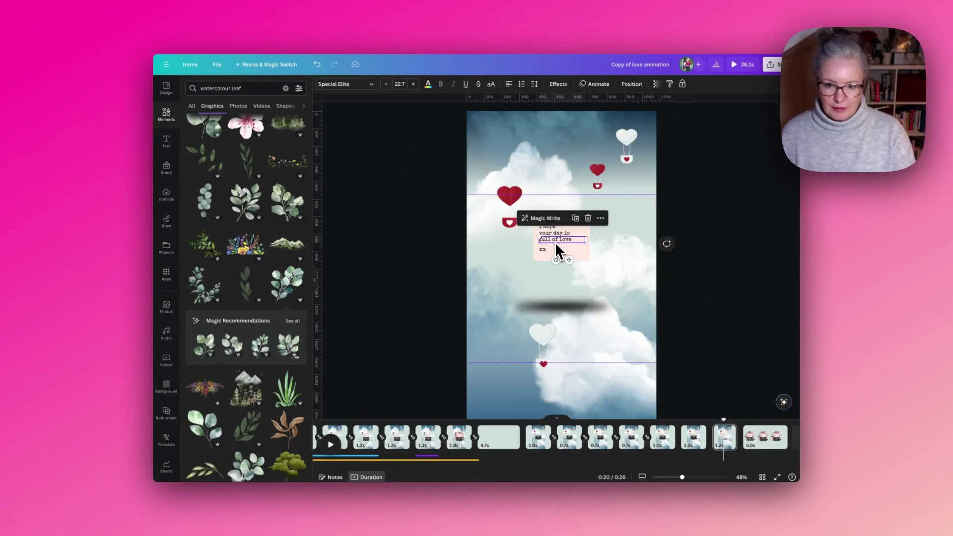
pyautogui.press('Delete')
pyautogui.click(556, 258)
pyautogui.press('Delete')
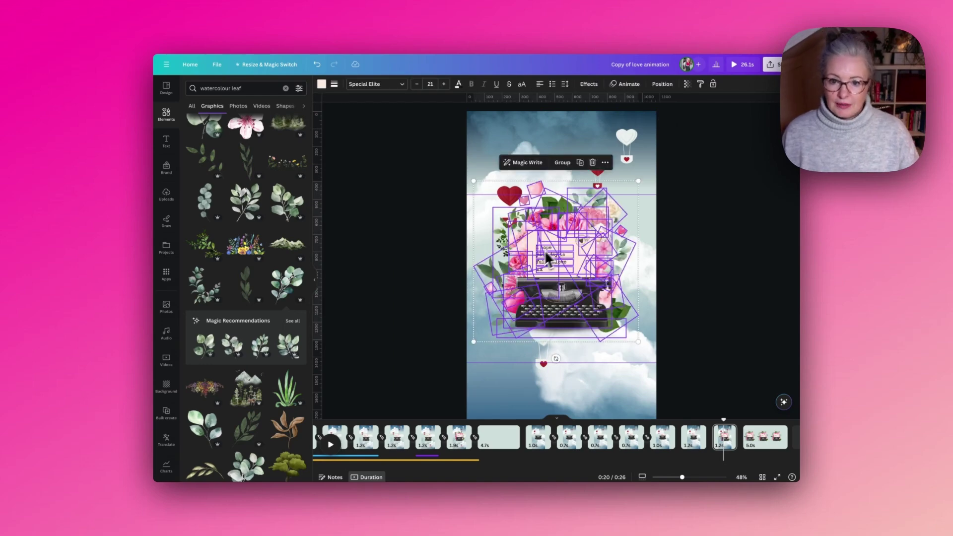
# Move the two red and one white heart balloon layers to the top of the layer list.
pyautogui.click(451, 235)
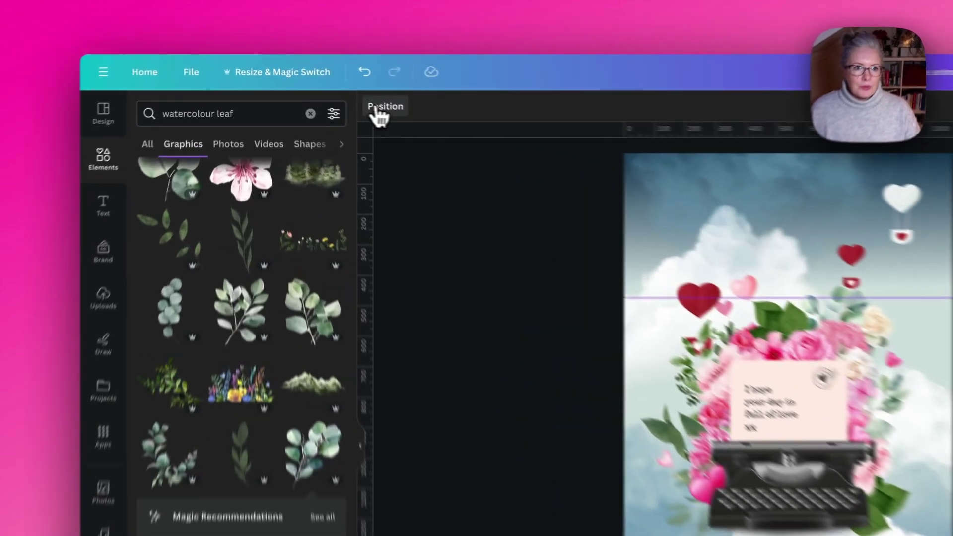
pyautogui.click(377, 109)
pyautogui.scroll(-8, 298, 372)
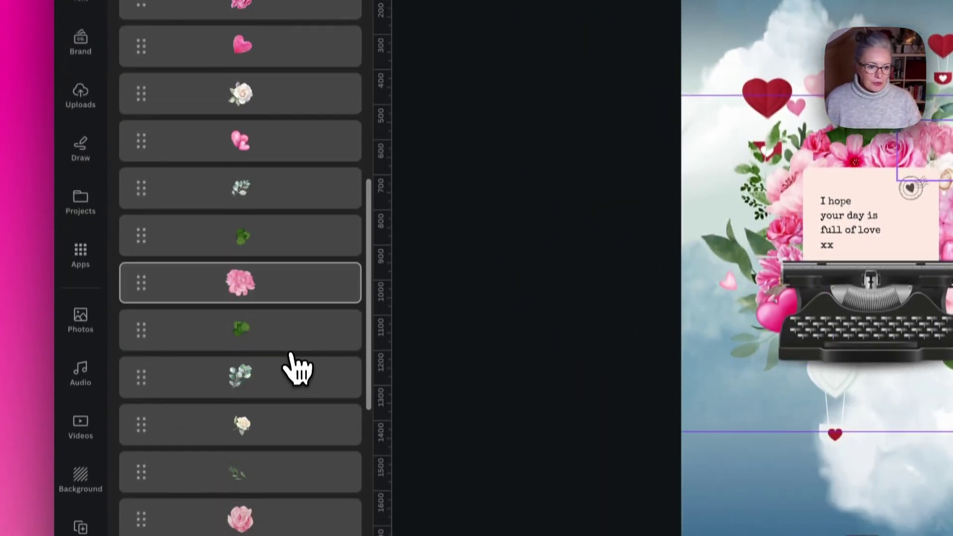
pyautogui.scroll(-10, 297, 367)
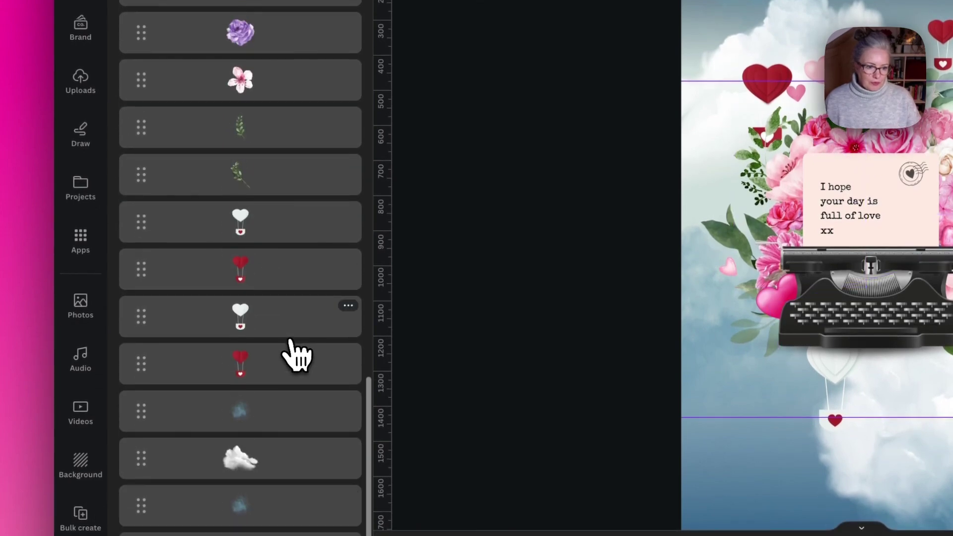
pyautogui.click(291, 347)
pyautogui.keyDown('shift'); pyautogui.click(291, 313); pyautogui.keyUp('shift')
pyautogui.keyDown('shift'); pyautogui.click(288, 275); pyautogui.keyUp('shift')
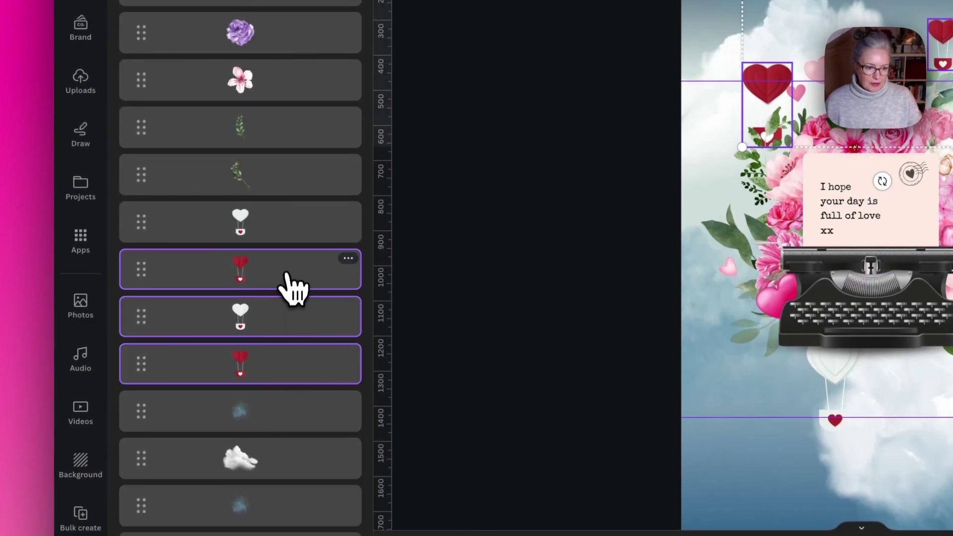
pyautogui.moveTo(287, 230); pyautogui.dragTo(315, 0)
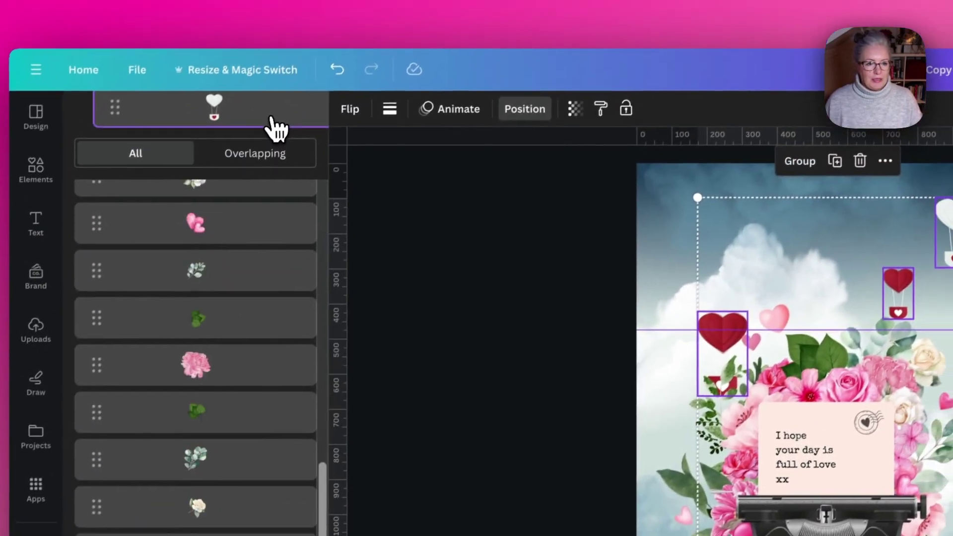
pyautogui.moveTo(276, 128); pyautogui.dragTo(245, 205)
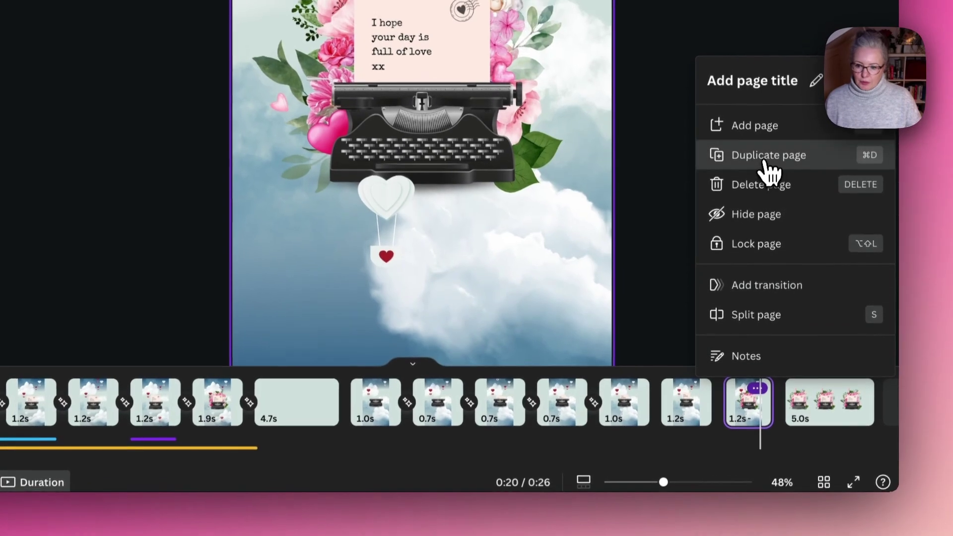
# Duplicate the typewriter page, then on page 15 tuck the roses and leaves behind the letter.
pyautogui.click(765, 159)
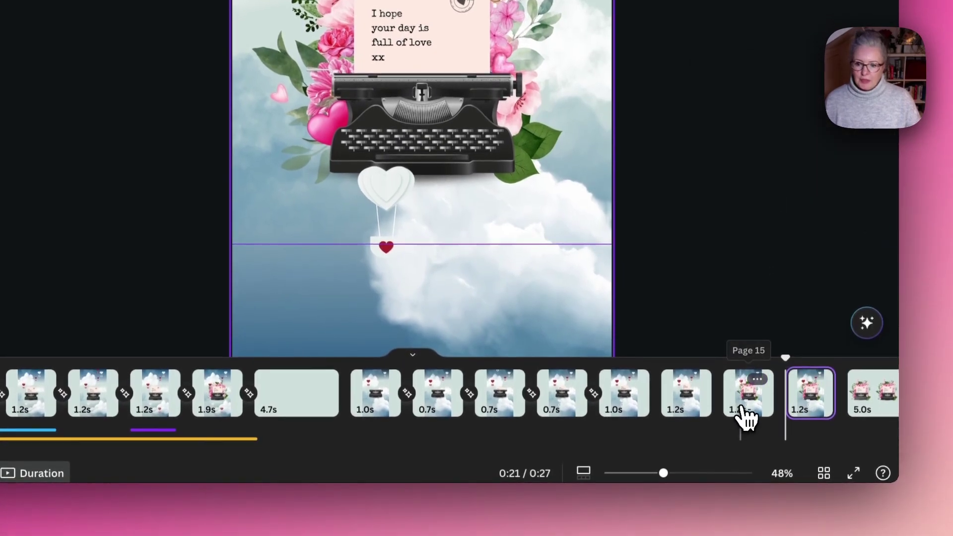
pyautogui.click(741, 407)
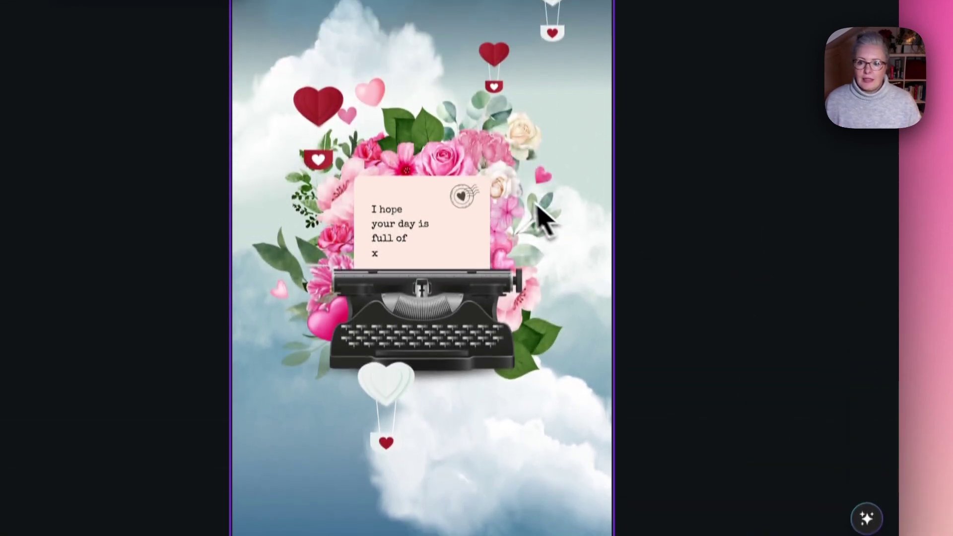
pyautogui.click(509, 198)
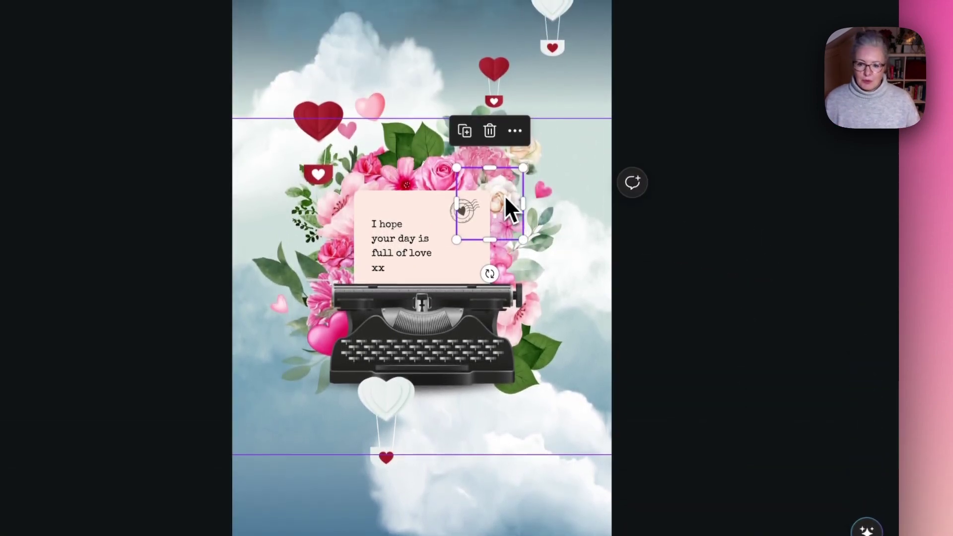
pyautogui.moveTo(505, 195); pyautogui.dragTo(447, 229)
pyautogui.moveTo(510, 232); pyautogui.dragTo(449, 240)
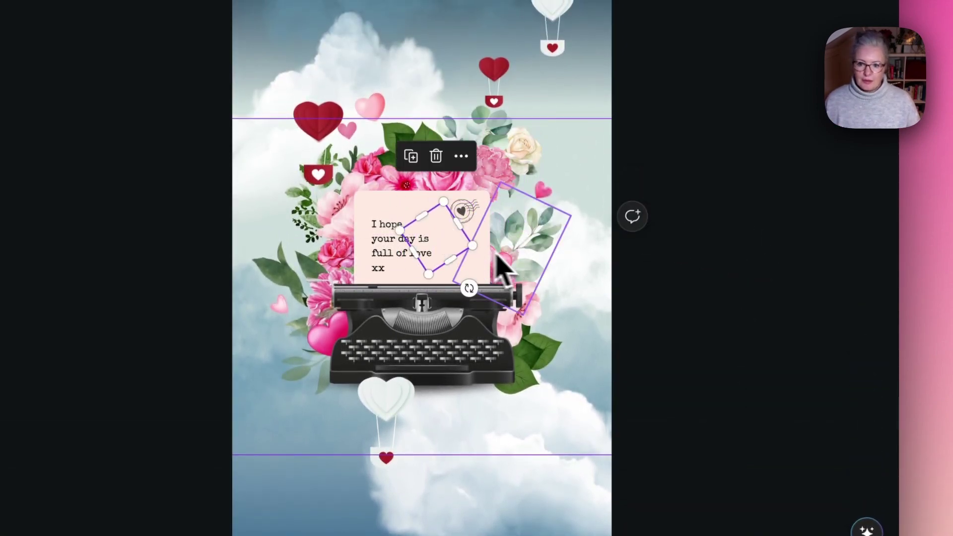
pyautogui.moveTo(509, 261); pyautogui.dragTo(457, 260)
pyautogui.moveTo(528, 238); pyautogui.dragTo(431, 252)
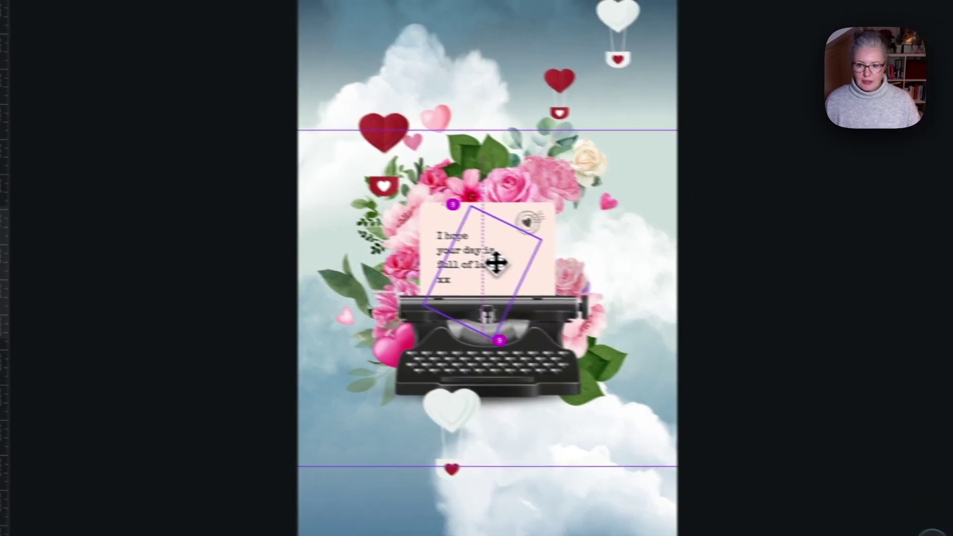
pyautogui.moveTo(496, 263); pyautogui.dragTo(495, 264)
# Tuck the pink roses and the pink and purple flowers behind the typewriter, the cream rose behind the letter.
pyautogui.moveTo(598, 367); pyautogui.dragTo(496, 300)
pyautogui.moveTo(572, 279)
pyautogui.mouseDown()
pyautogui.moveTo(564, 283)
pyautogui.moveTo(579, 283)
pyautogui.mouseUp()
pyautogui.moveTo(636, 338); pyautogui.dragTo(543, 315)
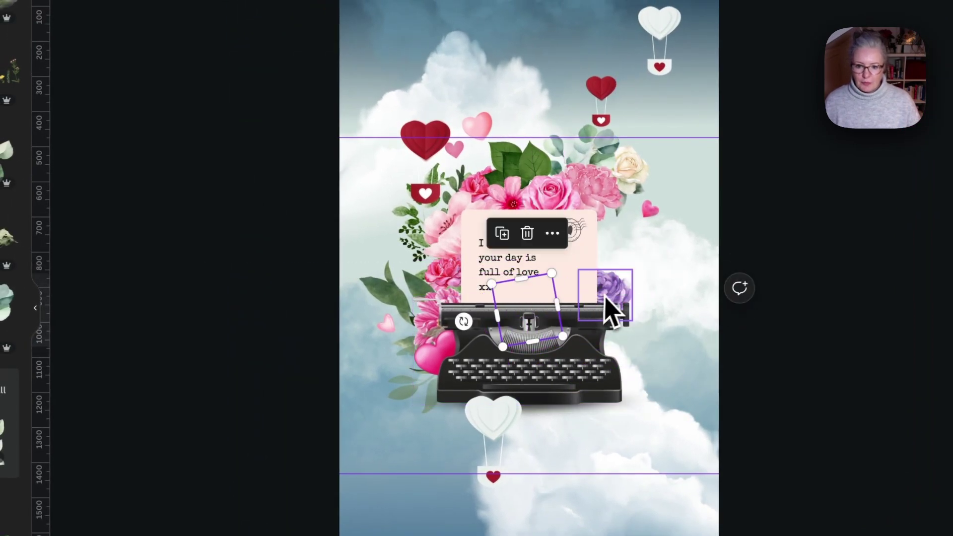
pyautogui.moveTo(610, 292); pyautogui.dragTo(555, 294)
pyautogui.moveTo(635, 165); pyautogui.dragTo(545, 264)
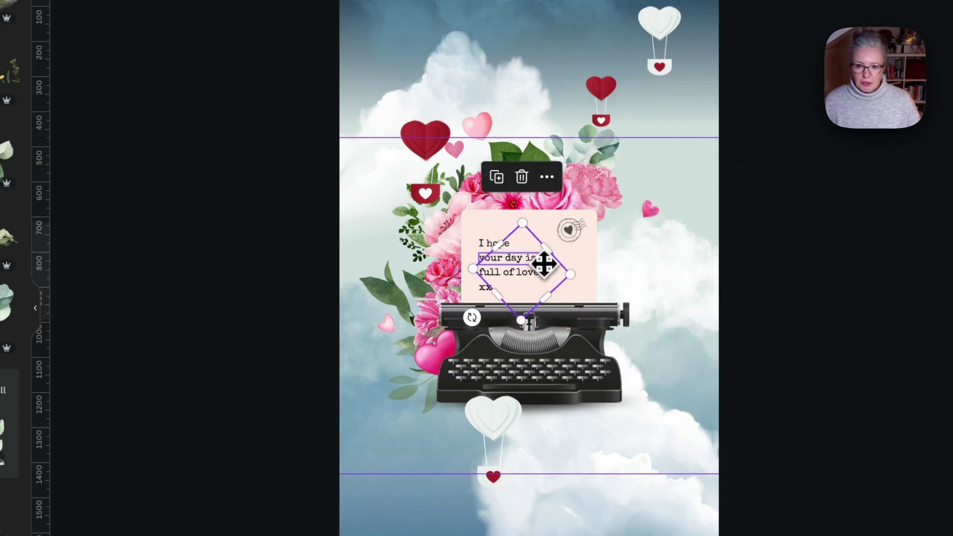
pyautogui.moveTo(532, 191); pyautogui.dragTo(536, 278)
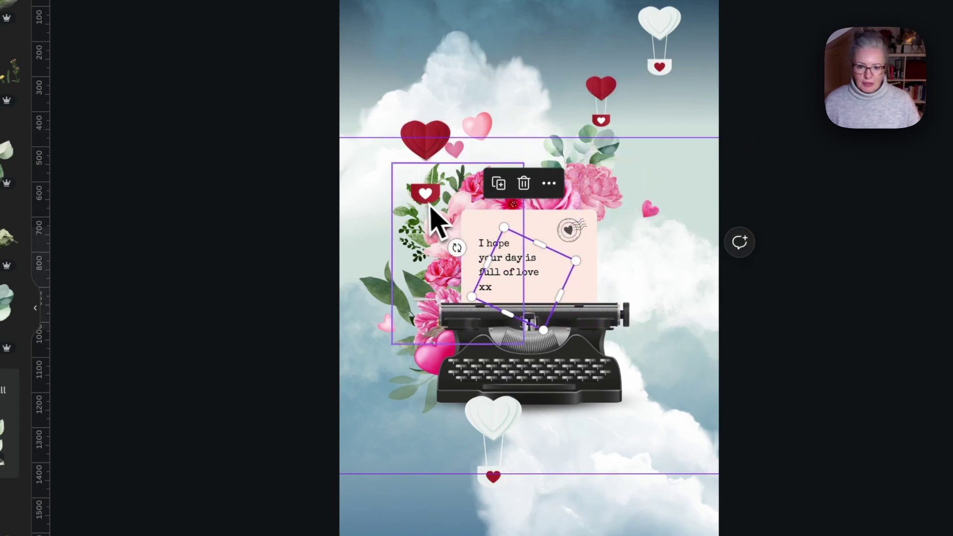
pyautogui.moveTo(433, 230); pyautogui.dragTo(537, 273)
# Shrink the rotated square and frame elements onto the letter and hide the leaf branch.
pyautogui.moveTo(672, 342); pyautogui.dragTo(596, 318)
pyautogui.moveTo(450, 277); pyautogui.dragTo(478, 285)
pyautogui.click(446, 264)
pyautogui.moveTo(392, 163); pyautogui.dragTo(436, 225)
pyautogui.moveTo(448, 279); pyautogui.dragTo(508, 273)
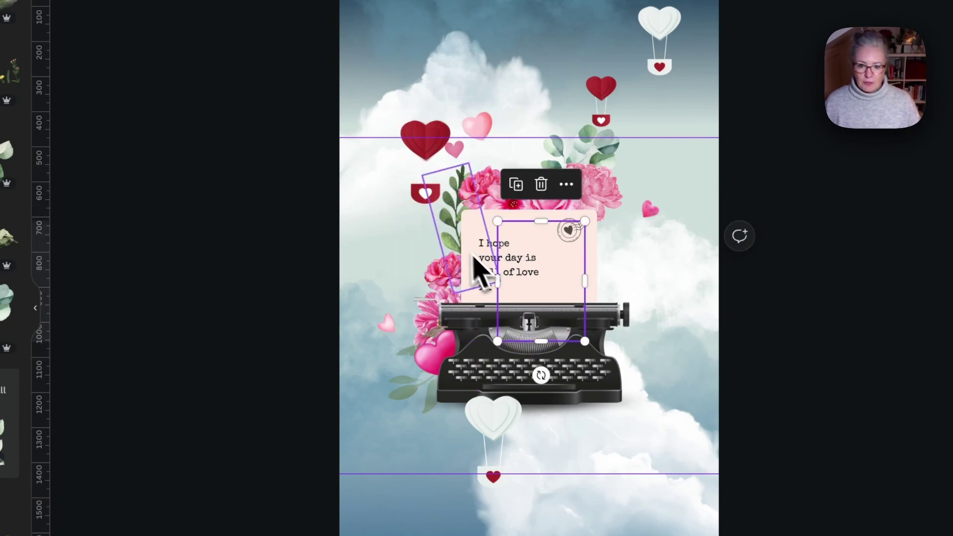
pyautogui.moveTo(450, 234); pyautogui.dragTo(506, 301)
# Hide the left and top roses, peony, top flowers and eucalyptus behind the letter and typewriter.
pyautogui.moveTo(443, 274); pyautogui.dragTo(522, 282)
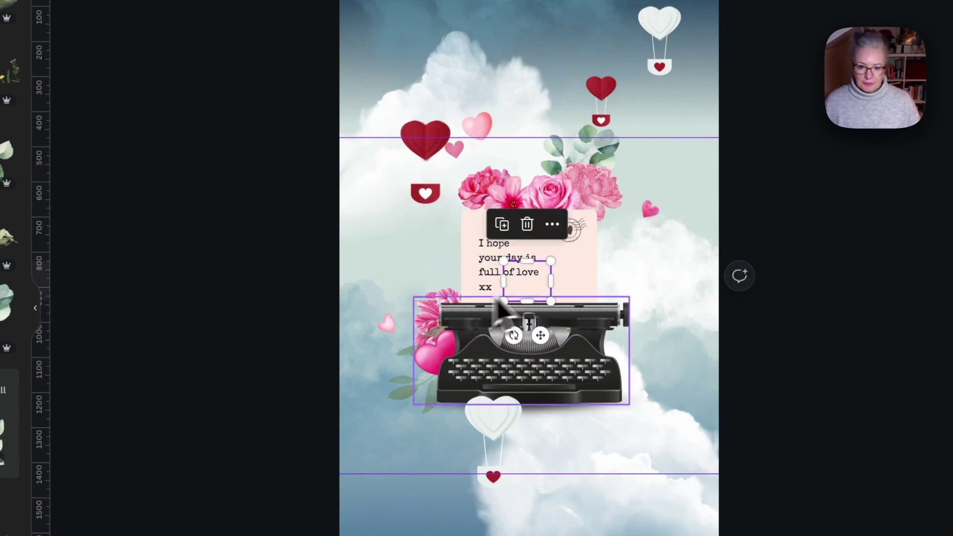
pyautogui.moveTo(387, 324); pyautogui.dragTo(527, 272)
pyautogui.moveTo(565, 194); pyautogui.dragTo(535, 274)
pyautogui.moveTo(592, 193); pyautogui.dragTo(538, 276)
pyautogui.moveTo(512, 193); pyautogui.dragTo(534, 274)
pyautogui.moveTo(480, 184); pyautogui.dragTo(518, 275)
# Hide the small pink hearts, remaining flowers, left leaf branch and left peony behind the typewriter.
pyautogui.moveTo(578, 164); pyautogui.dragTo(517, 285)
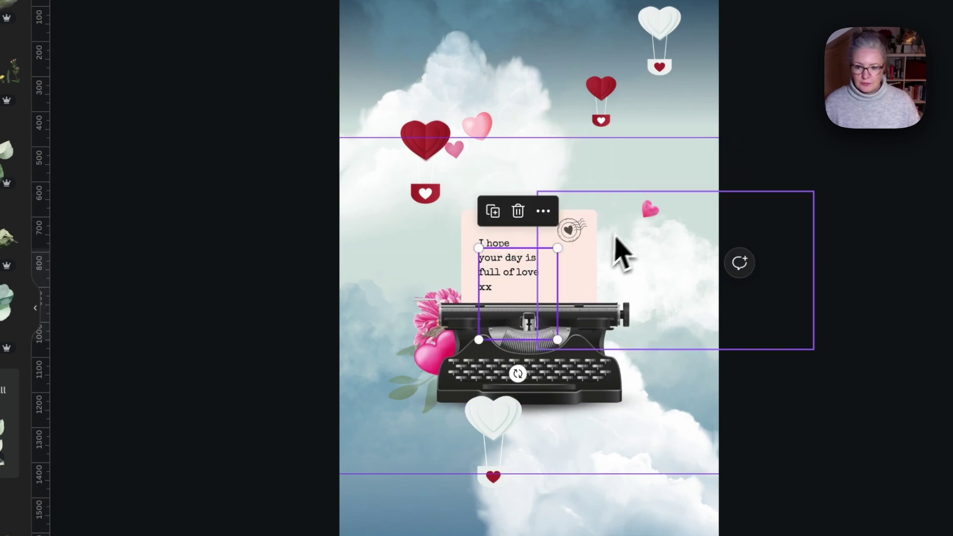
pyautogui.moveTo(649, 208); pyautogui.dragTo(541, 278)
pyautogui.moveTo(477, 125); pyautogui.dragTo(524, 278)
pyautogui.moveTo(454, 150); pyautogui.dragTo(521, 292)
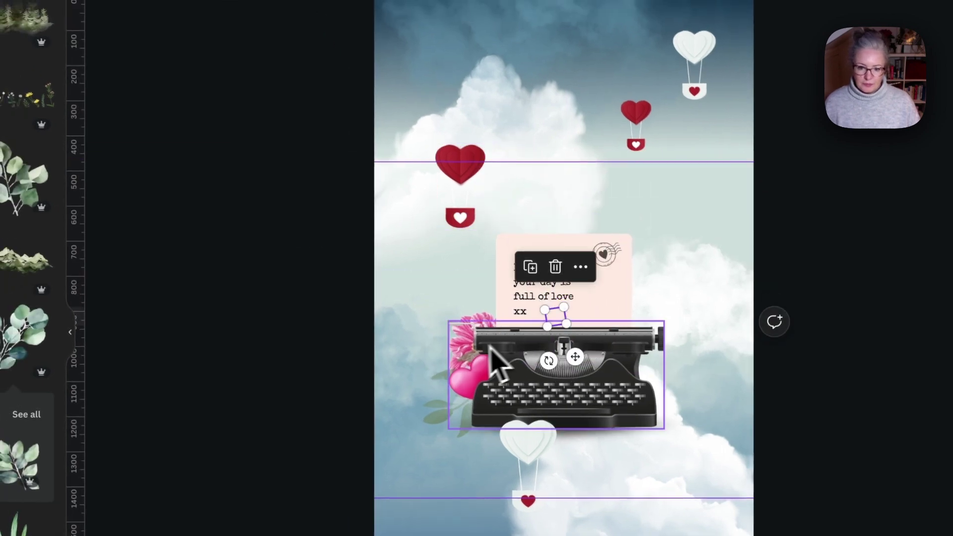
pyautogui.moveTo(427, 419); pyautogui.dragTo(516, 346)
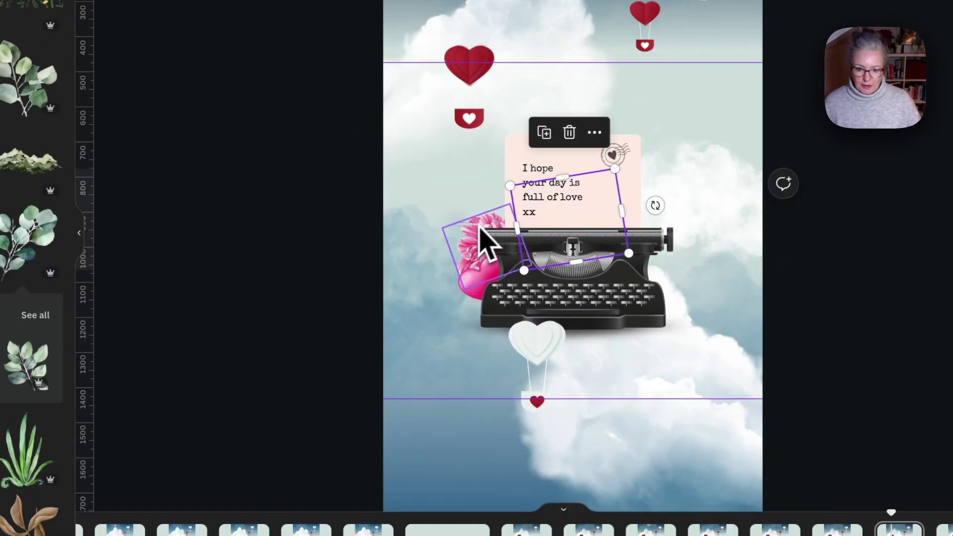
pyautogui.moveTo(483, 219); pyautogui.dragTo(592, 204)
pyautogui.click(481, 280)
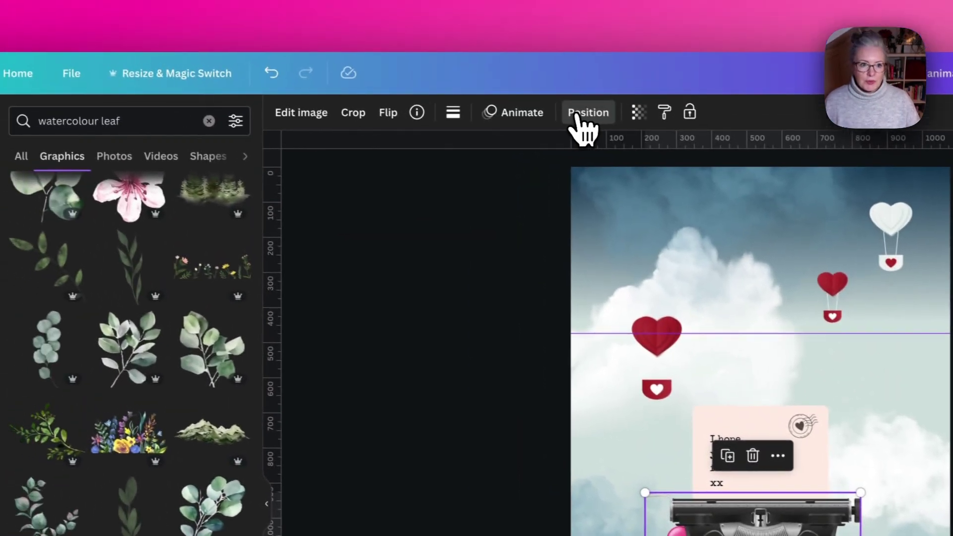
# Pick the pink heart from the Layers list and tuck it behind the typewriter.
pyautogui.click(583, 117)
pyautogui.scroll(-15, 184, 270)
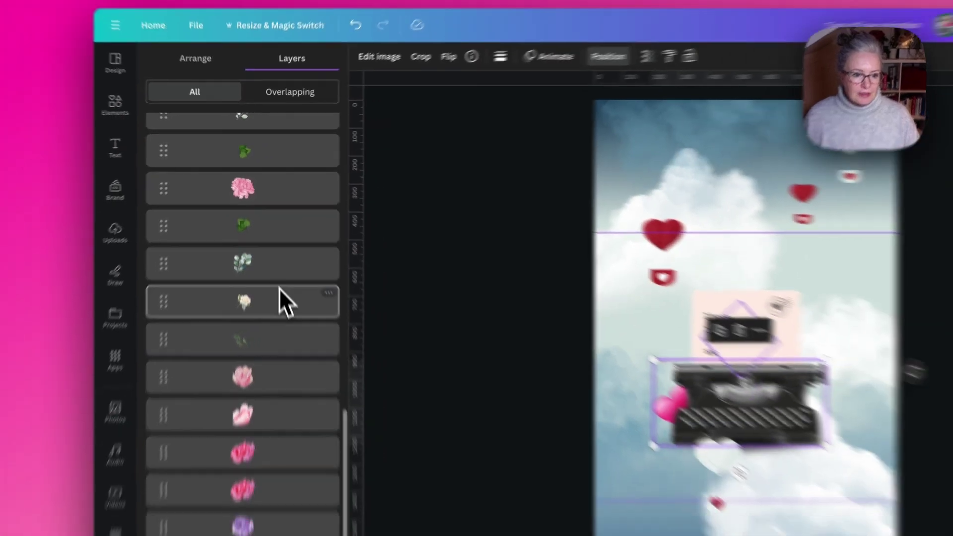
pyautogui.scroll(5, 273, 278)
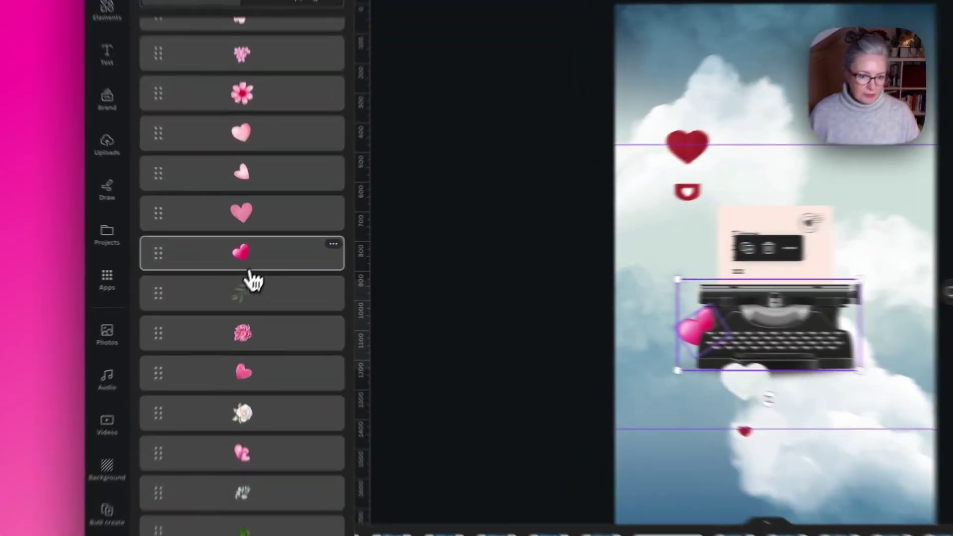
pyautogui.rightClick(268, 262)
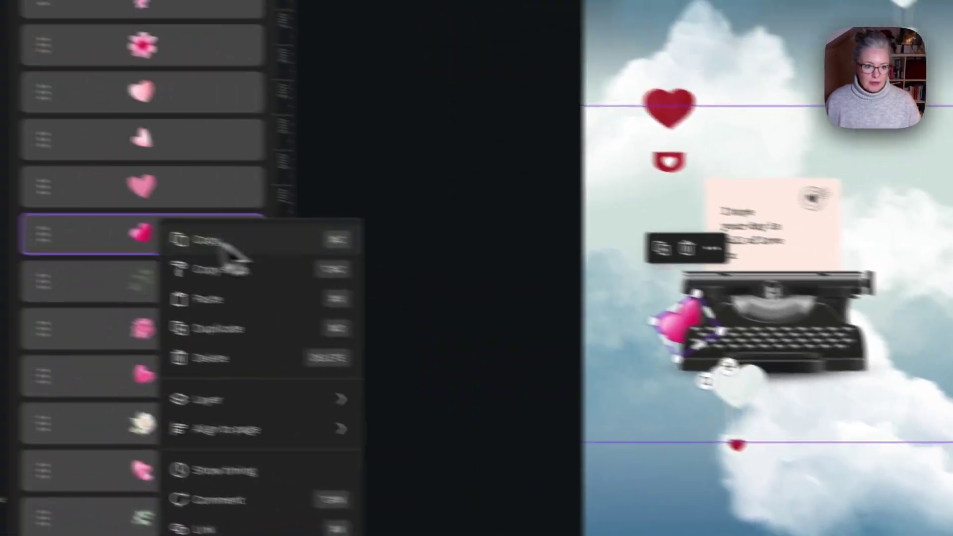
pyautogui.click(238, 259)
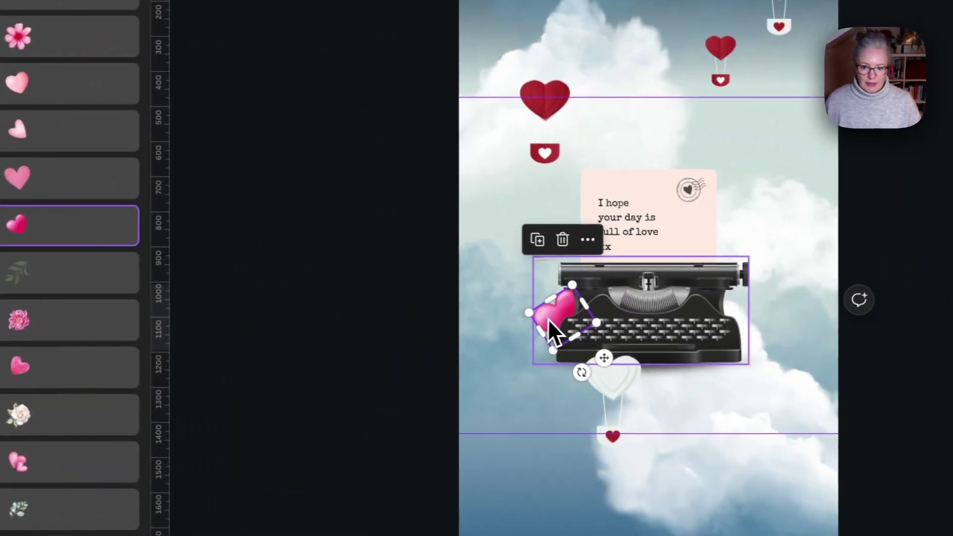
pyautogui.moveTo(765, 353); pyautogui.dragTo(823, 346)
pyautogui.moveTo(602, 315); pyautogui.dragTo(602, 322)
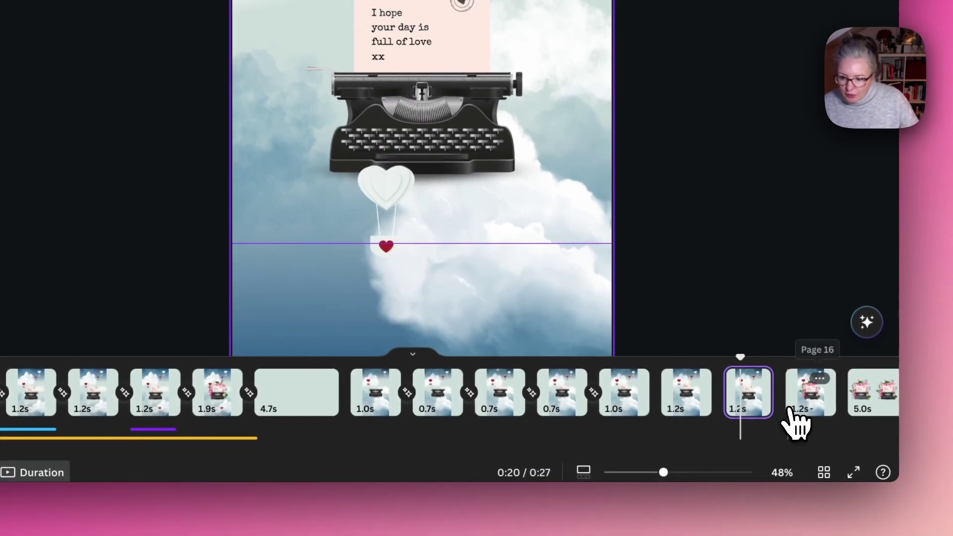
# Add a Match & Move transition after the flowerless page and preview it around 0:20.
pyautogui.click(788, 406)
pyautogui.click(151, 216)
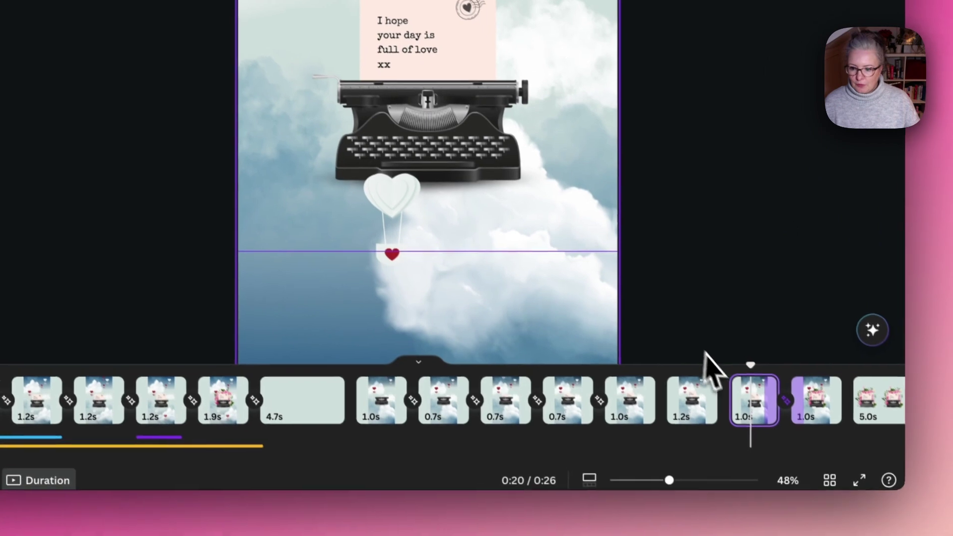
pyautogui.moveTo(778, 360); pyautogui.dragTo(715, 351)
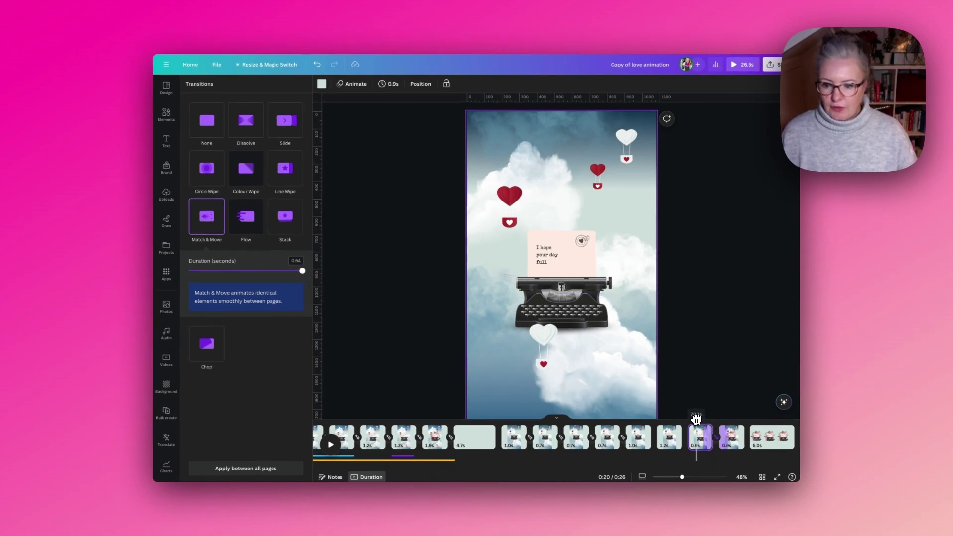
# Preview up to 0:21, then delete the final 5-second page from its options menu.
pyautogui.moveTo(696, 420); pyautogui.dragTo(727, 385)
pyautogui.click(767, 444)
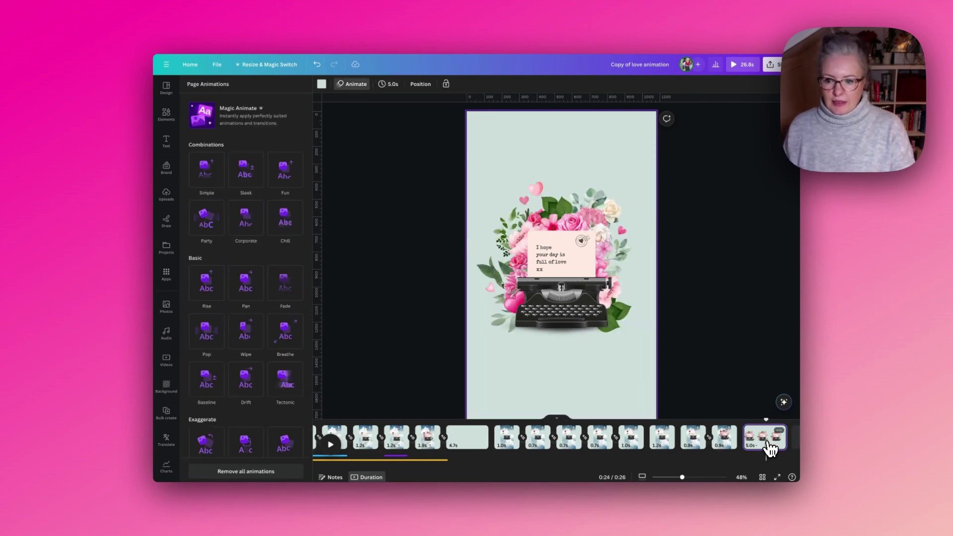
pyautogui.click(779, 431)
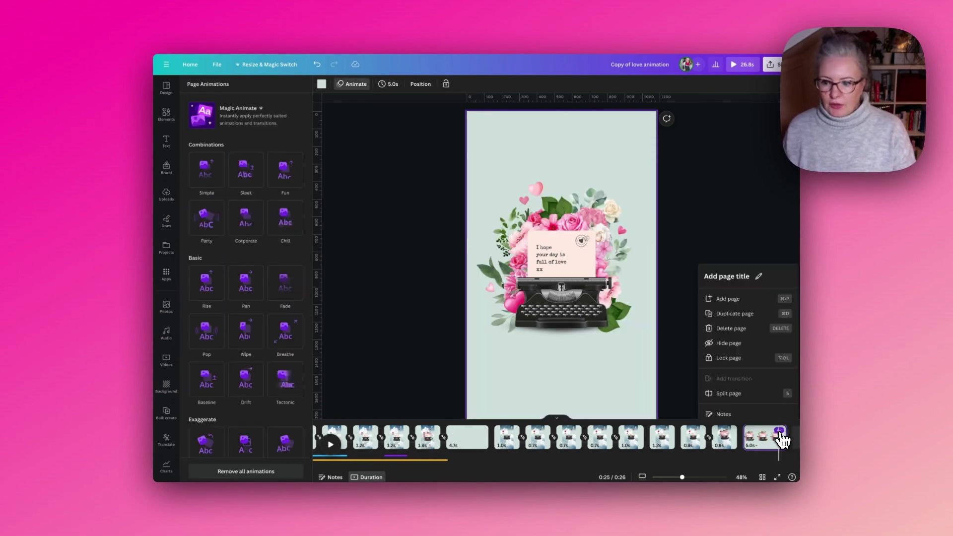
pyautogui.click(731, 328)
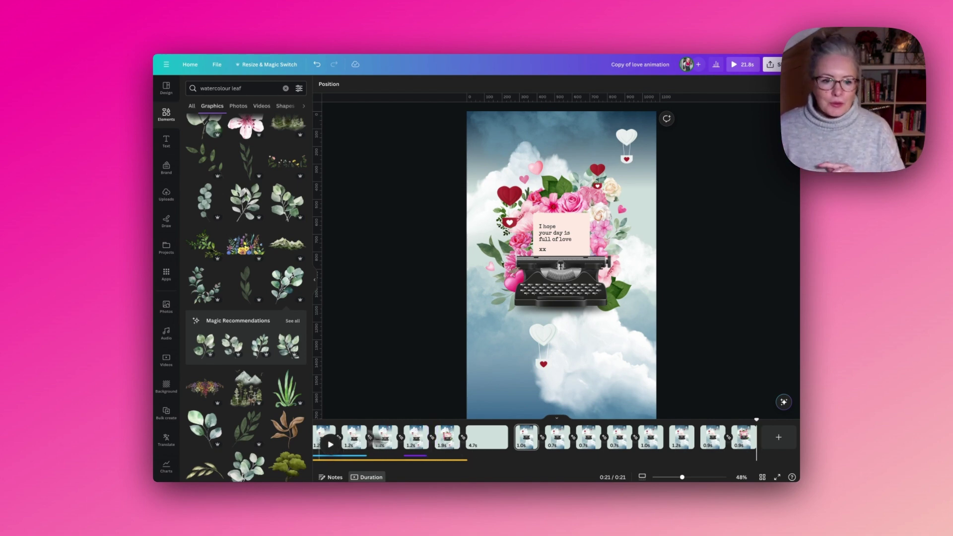
# Go back to the first page, set the playhead to 0:02, and activate the audio search box.
pyautogui.hscroll(-3, 380, 446)
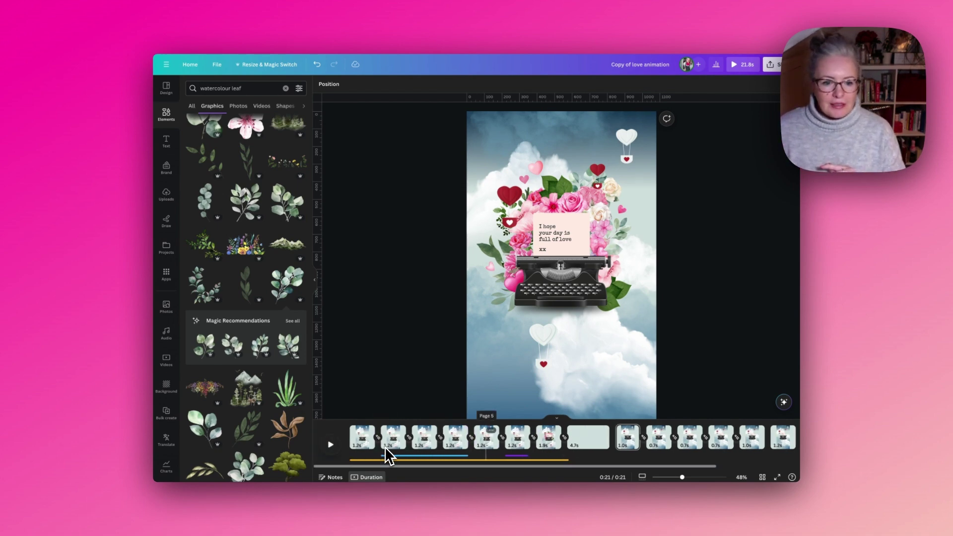
pyautogui.click(354, 431)
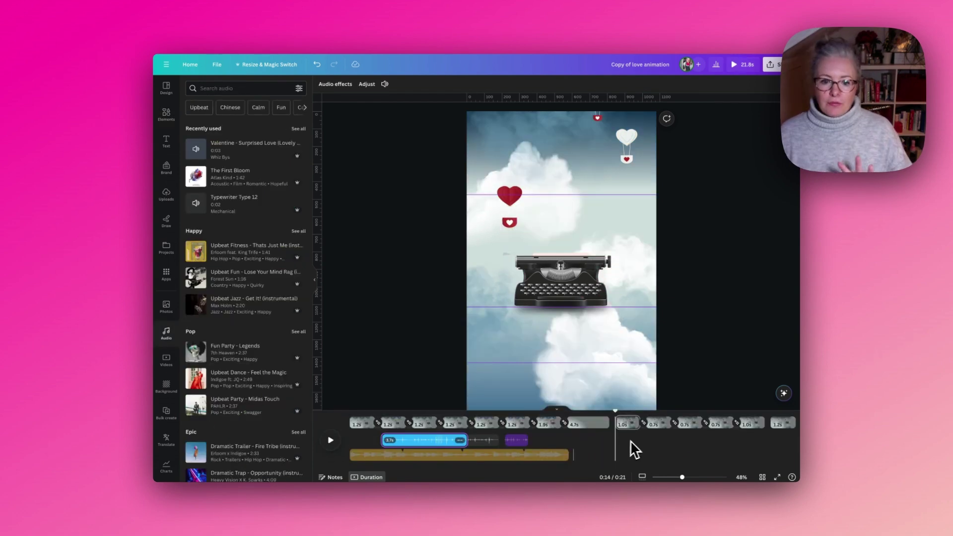
pyautogui.click(415, 444)
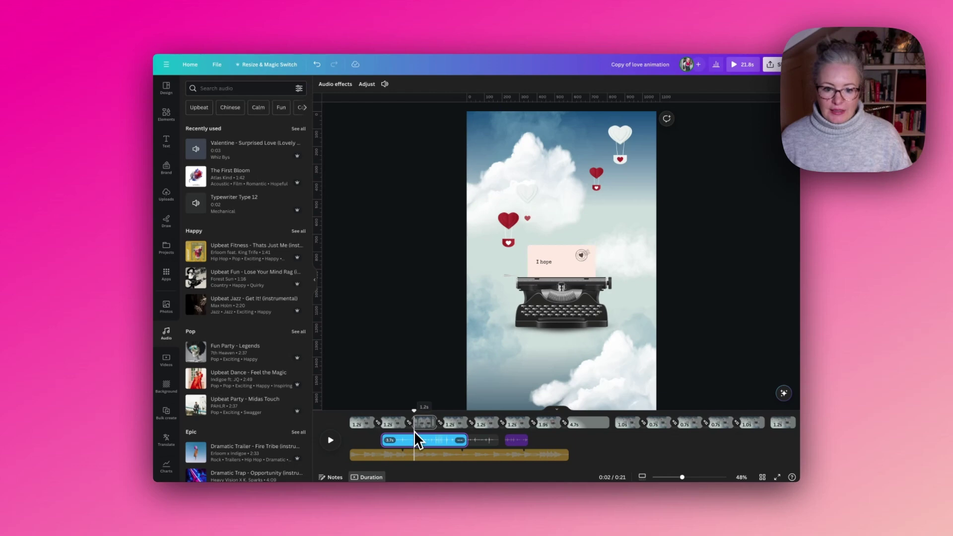
pyautogui.moveTo(440, 410); pyautogui.dragTo(420, 410)
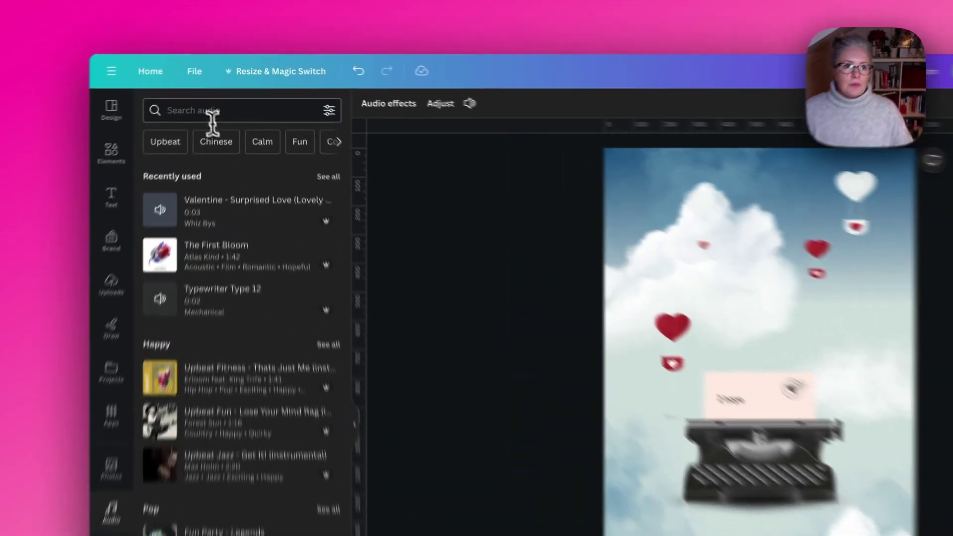
pyautogui.click(239, 90)
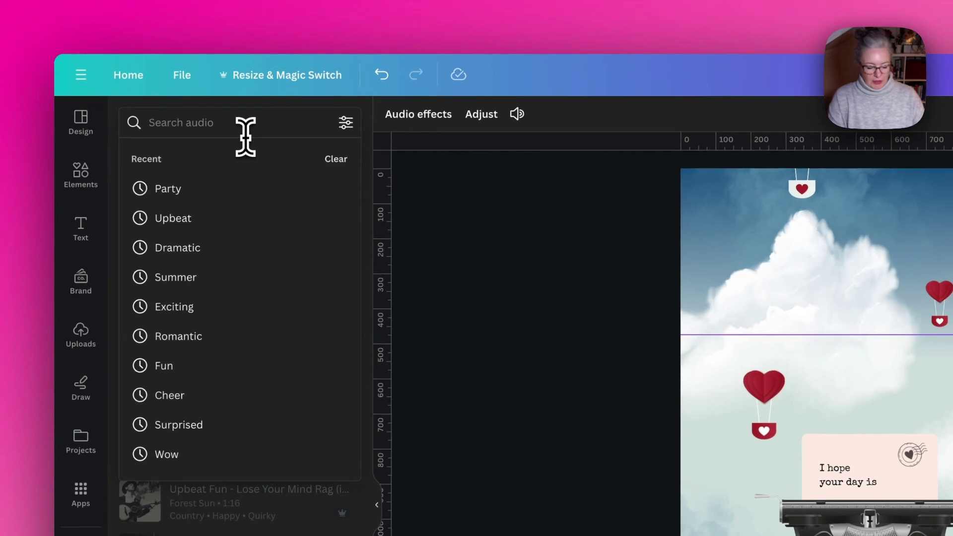
# Search the audio library for 'typewritr' to list typewriter sound effects.
pyautogui.write('type')
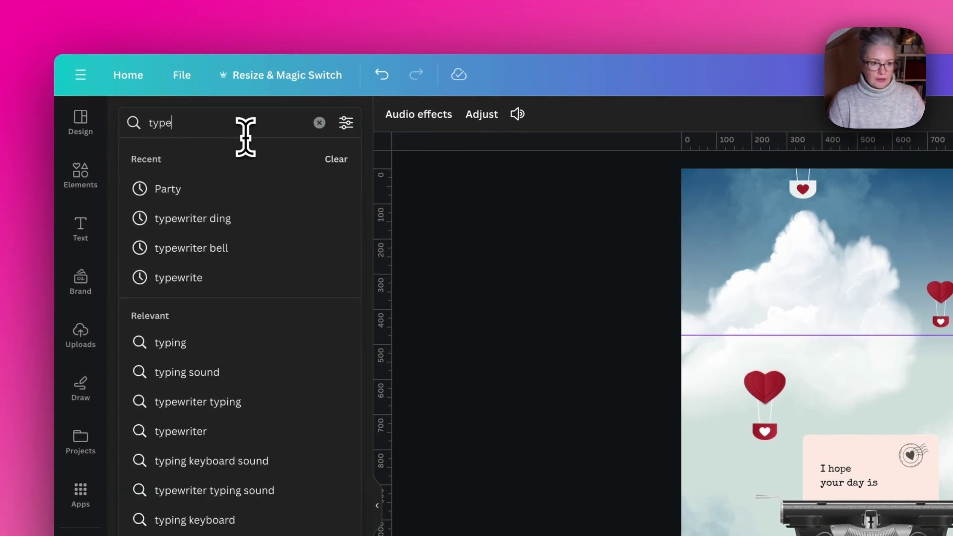
pyautogui.write('writr')
pyautogui.press('Return')
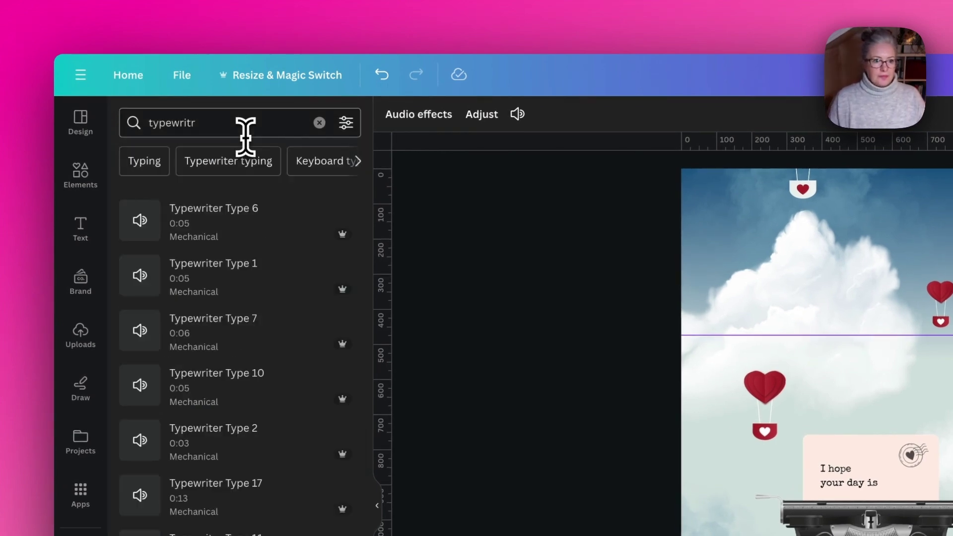
pyautogui.moveTo(341, 240)
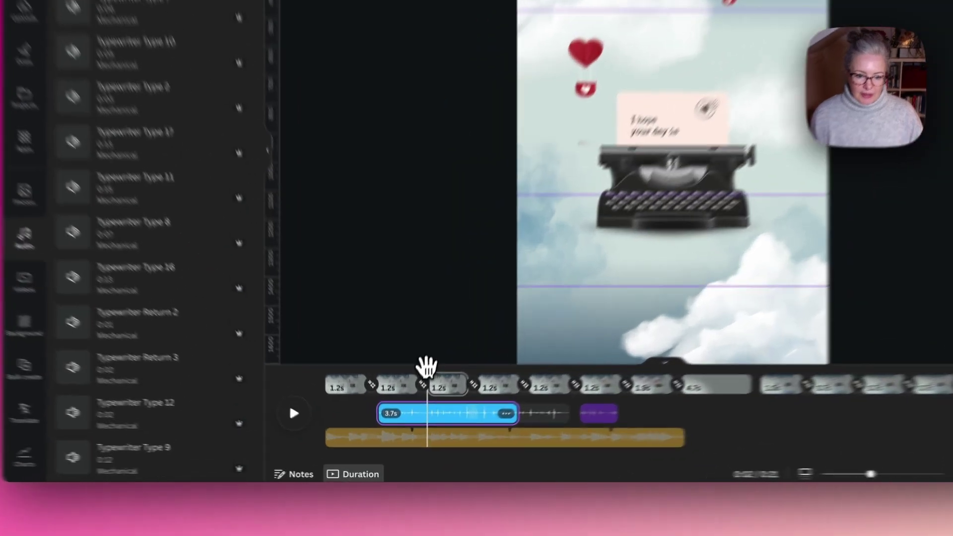
# Preview the typing animation starting from the second scene.
pyautogui.moveTo(411, 411); pyautogui.dragTo(382, 411)
pyautogui.click(287, 401)
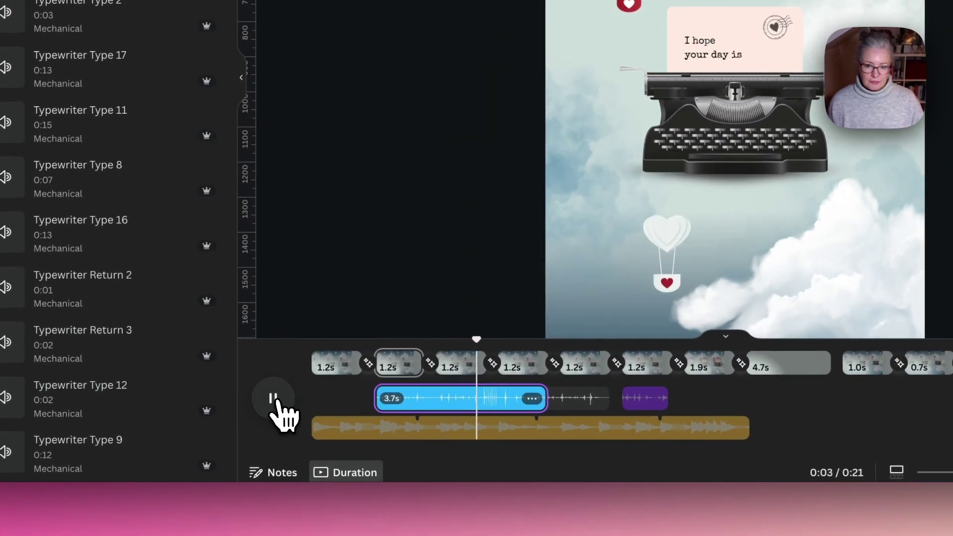
pyautogui.click(274, 399)
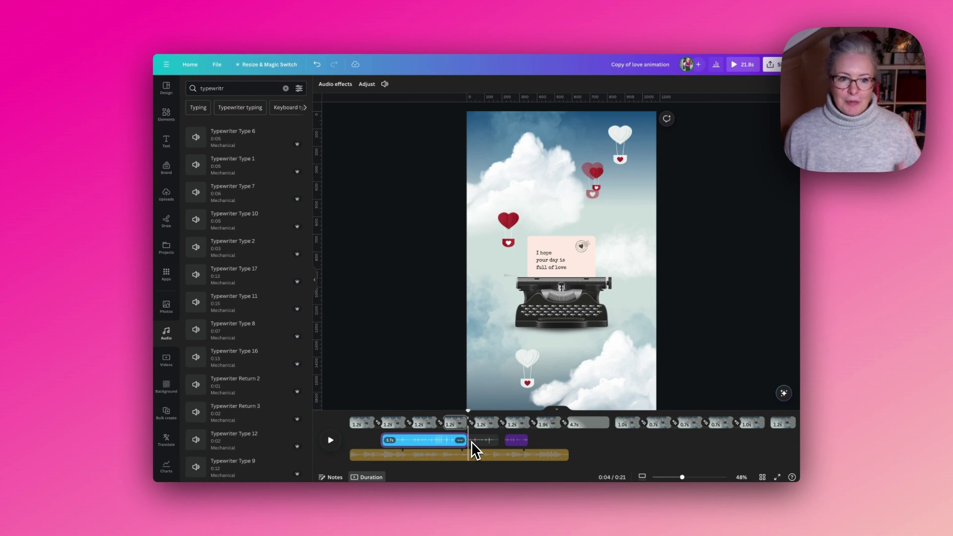
# Add Typewriter Type 10 and trim it to about 2.3 seconds under the typing scenes.
pyautogui.hscroll(3, 517, 436)
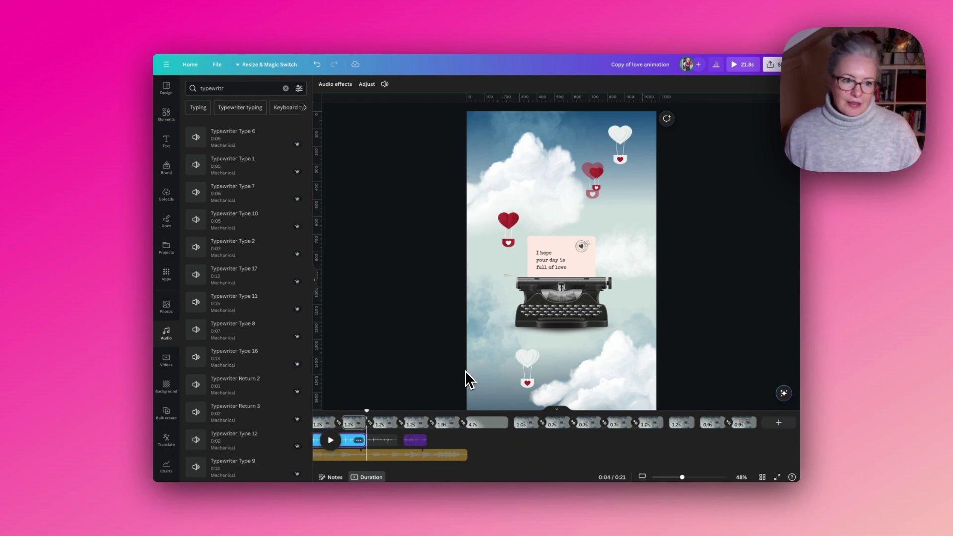
pyautogui.moveTo(194, 228)
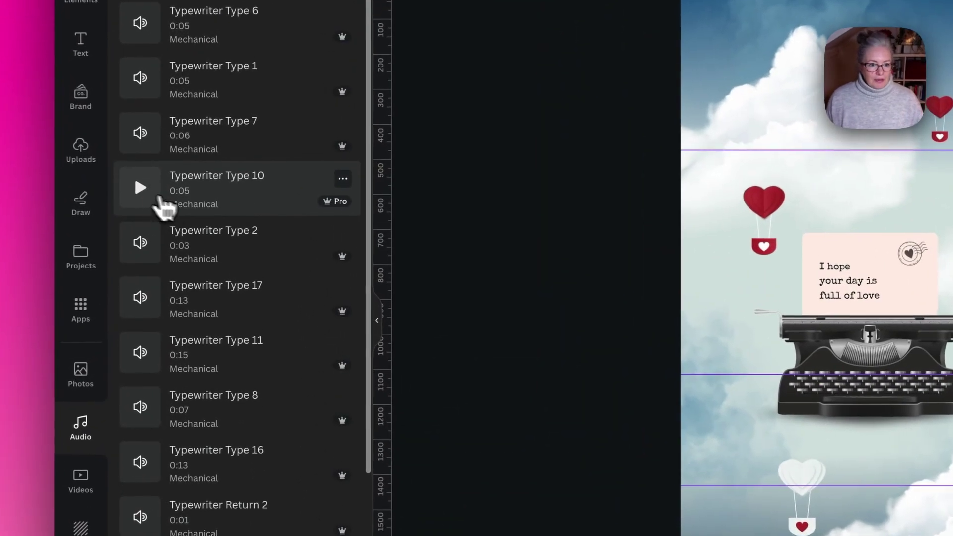
pyautogui.moveTo(203, 224); pyautogui.dragTo(601, 381)
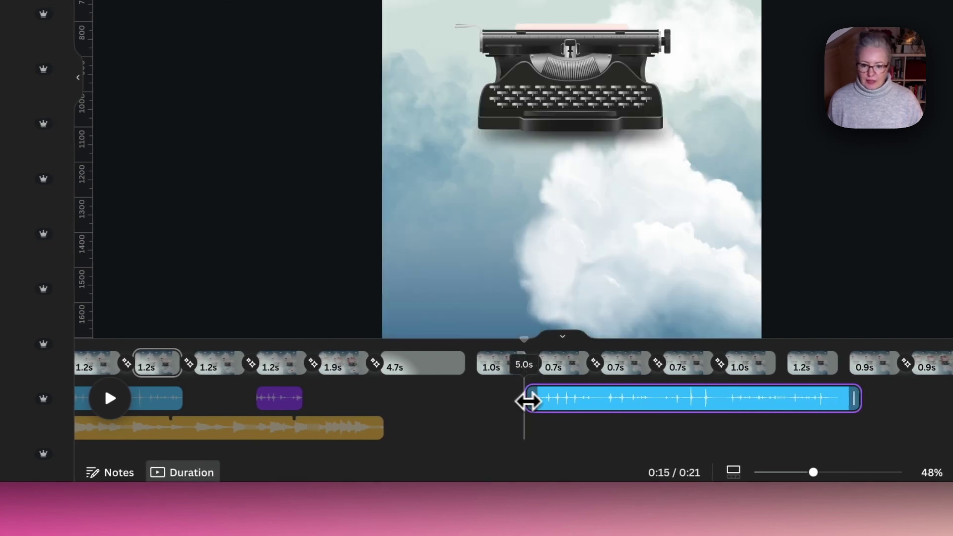
pyautogui.moveTo(528, 398)
pyautogui.mouseDown()
pyautogui.moveTo(543, 400)
pyautogui.moveTo(505, 398)
pyautogui.moveTo(602, 405)
pyautogui.moveTo(532, 400)
pyautogui.moveTo(541, 400)
pyautogui.mouseUp()
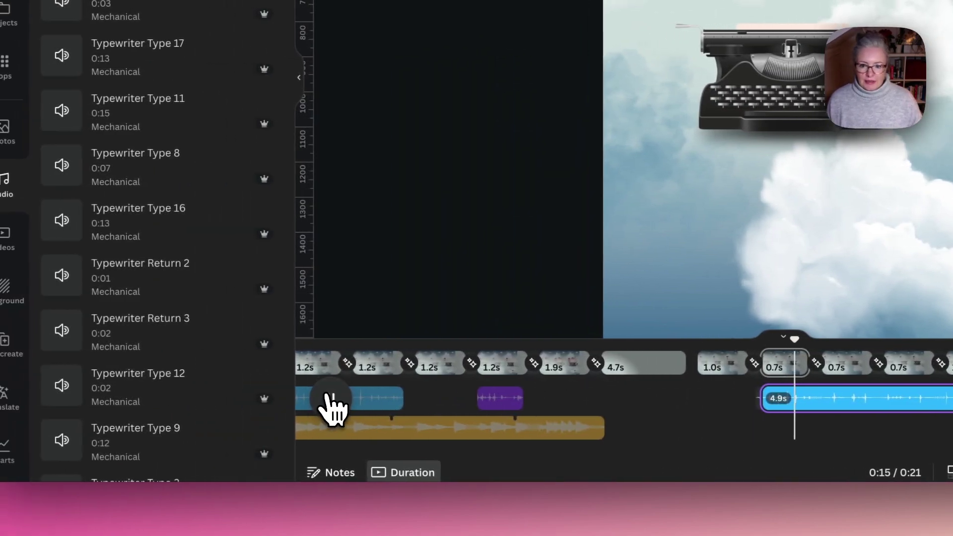
pyautogui.click(328, 398)
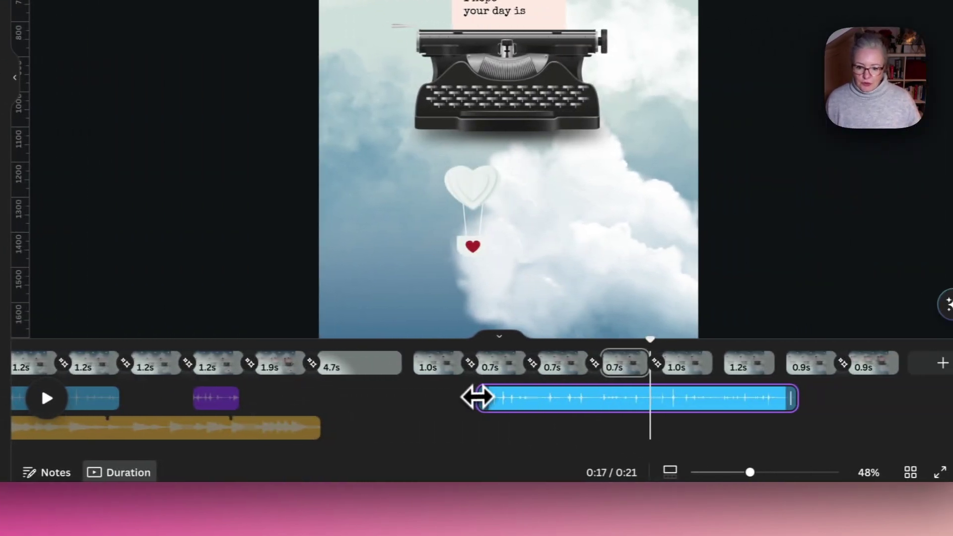
pyautogui.moveTo(766, 398); pyautogui.dragTo(790, 398)
pyautogui.moveTo(498, 397); pyautogui.dragTo(554, 398)
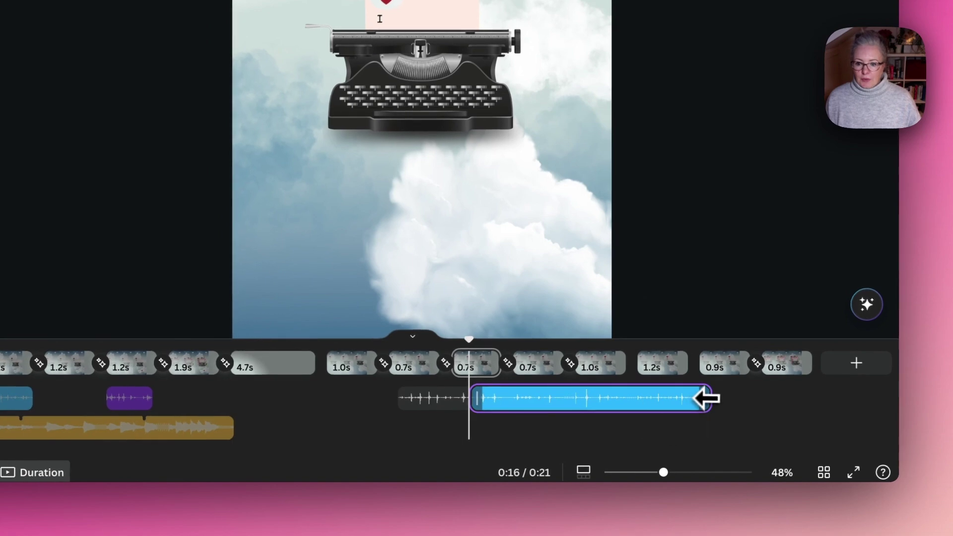
pyautogui.moveTo(704, 409); pyautogui.dragTo(614, 397)
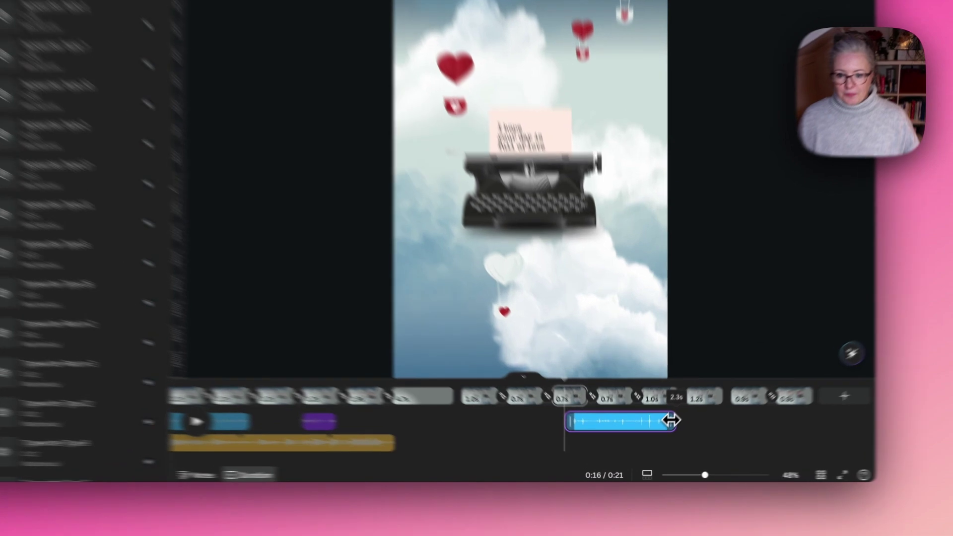
pyautogui.moveTo(658, 439); pyautogui.dragTo(659, 439)
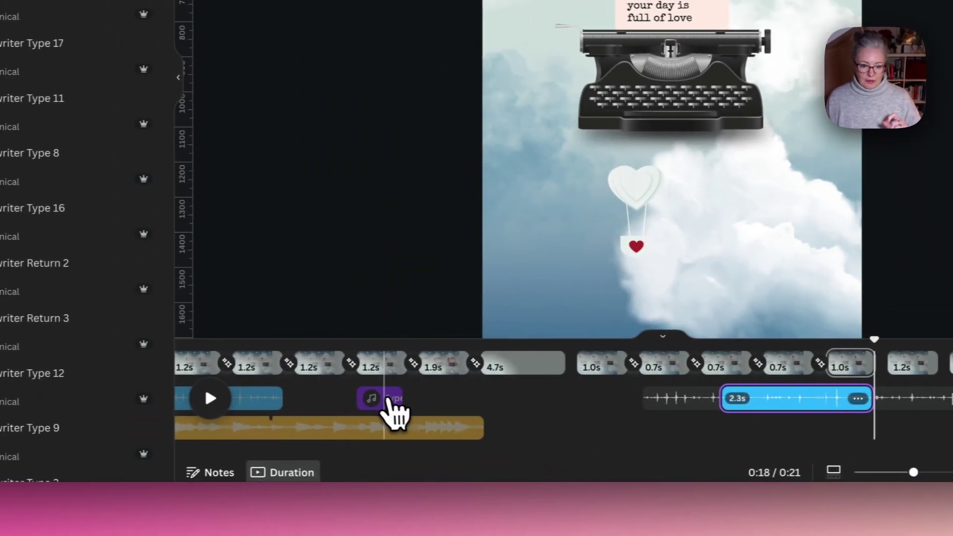
# Duplicate the short purple sound clip and place the copy under the last scene.
pyautogui.click(277, 398)
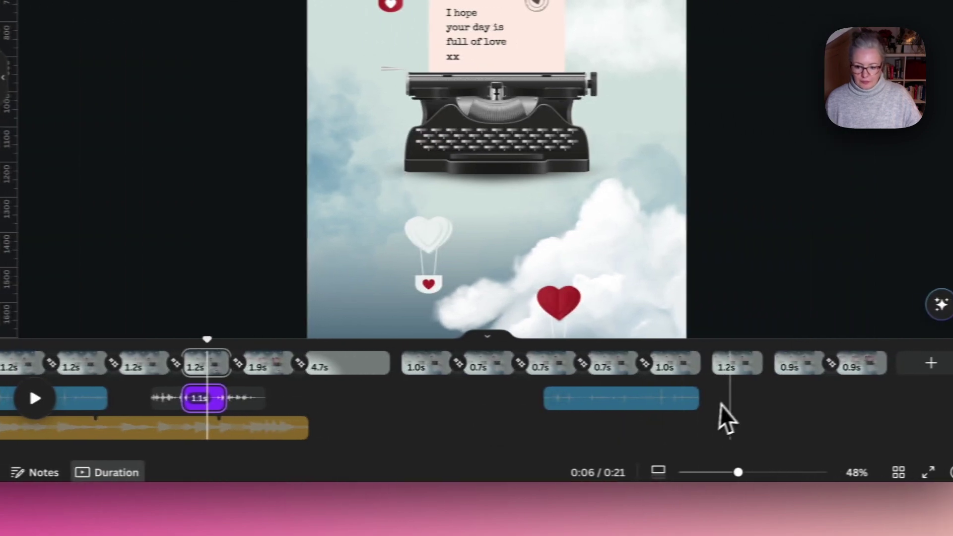
pyautogui.click(917, 397)
pyautogui.press('super+v')
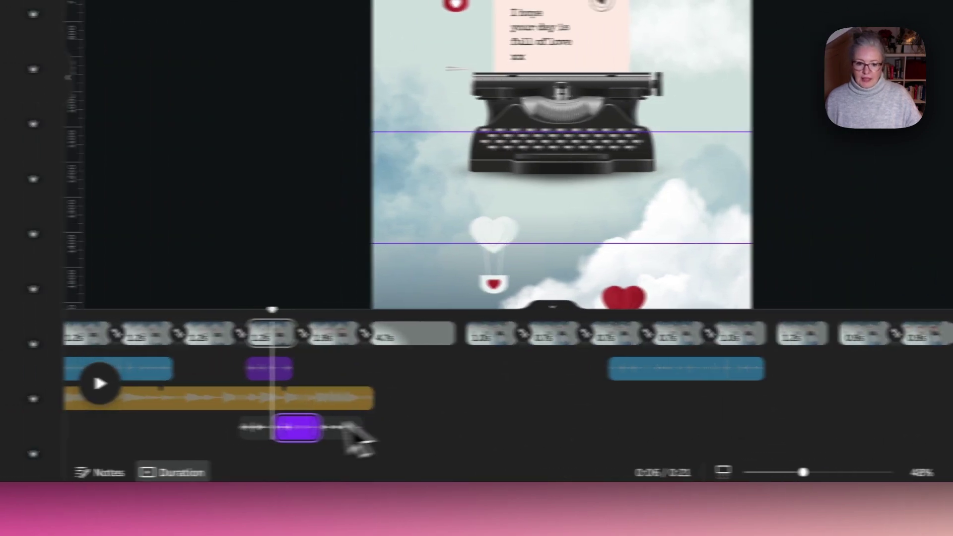
pyautogui.moveTo(209, 428); pyautogui.dragTo(697, 417)
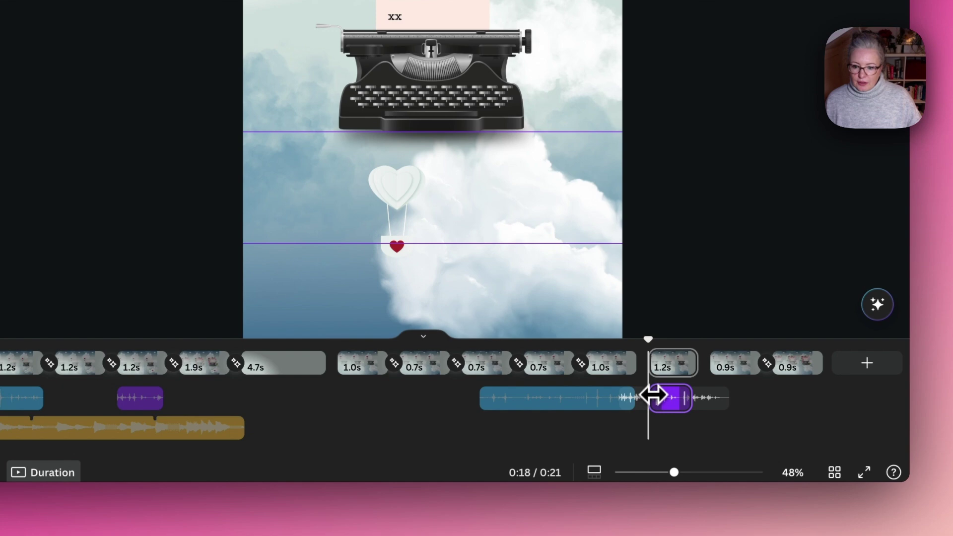
pyautogui.moveTo(652, 395); pyautogui.dragTo(668, 395)
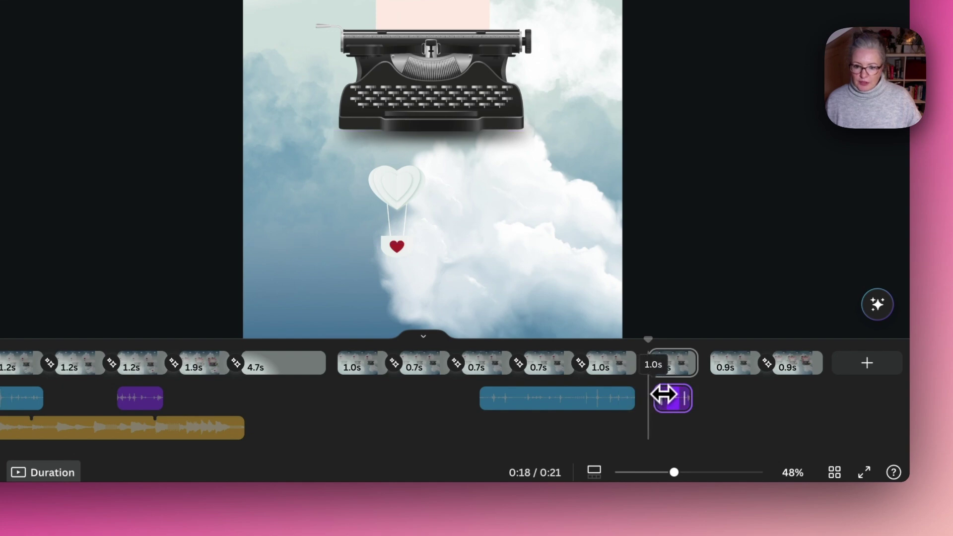
pyautogui.moveTo(679, 397)
pyautogui.mouseDown()
pyautogui.moveTo(698, 397)
pyautogui.moveTo(682, 395)
pyautogui.mouseUp()
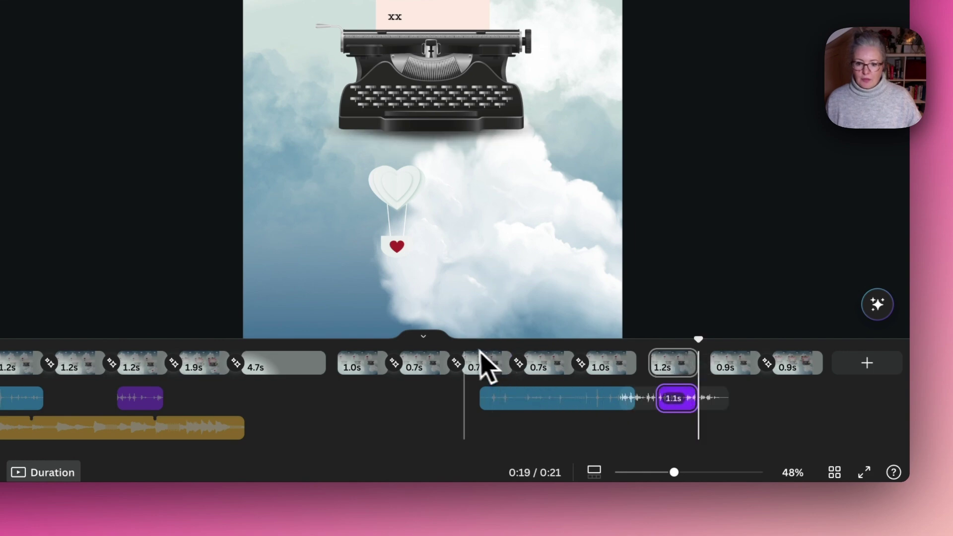
# Preview the ending from 0:15 and trim the copied sound to 0.9 seconds under the final scene.
pyautogui.click(465, 348)
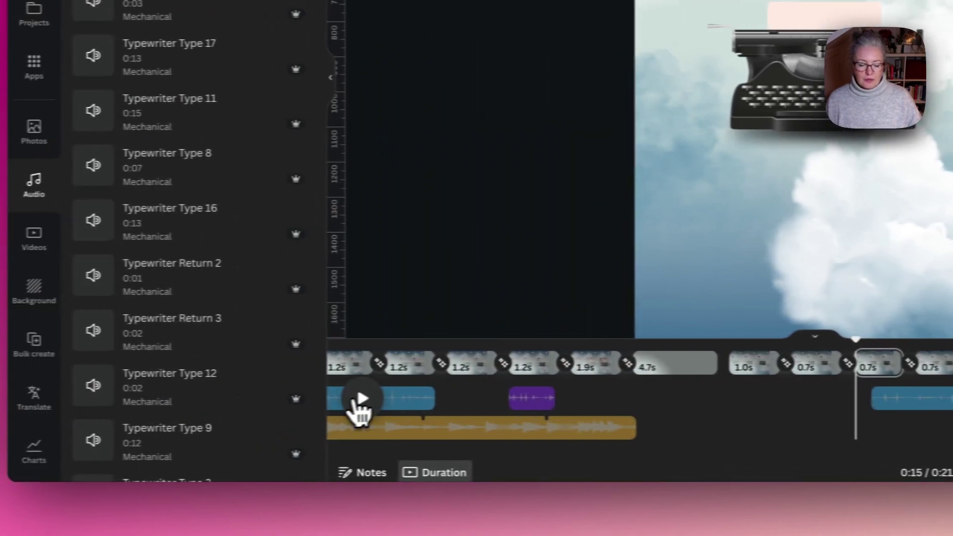
pyautogui.click(371, 399)
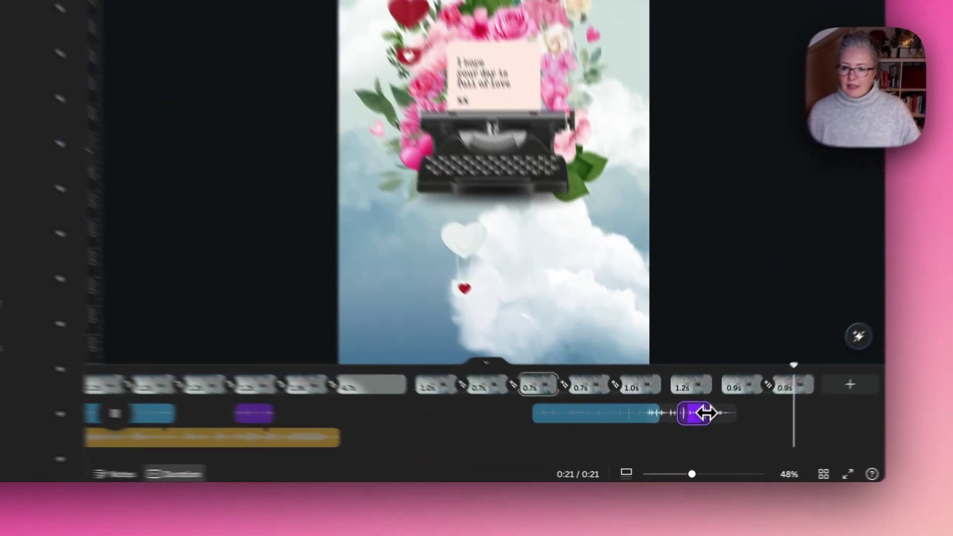
pyautogui.moveTo(693, 440); pyautogui.dragTo(687, 441)
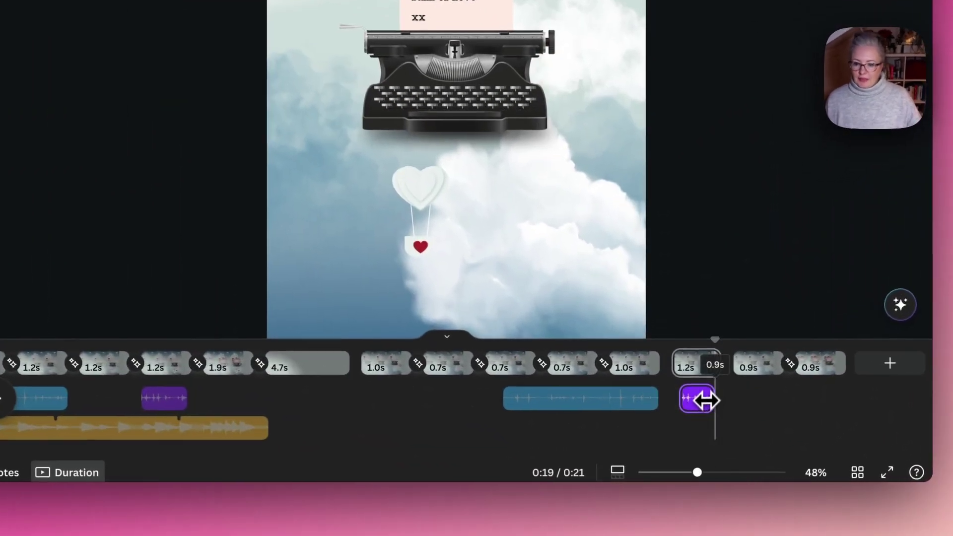
pyautogui.moveTo(700, 398); pyautogui.dragTo(701, 398)
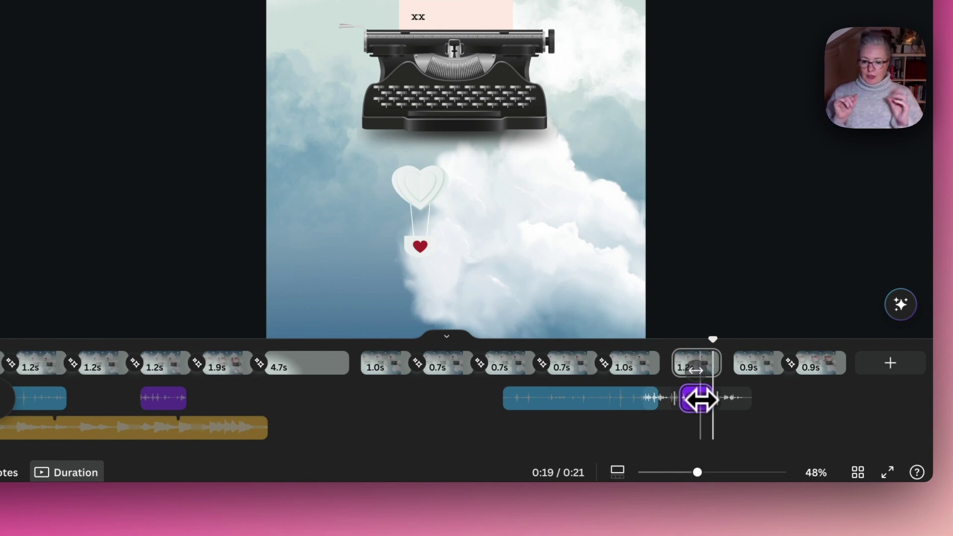
pyautogui.moveTo(700, 398); pyautogui.dragTo(699, 399)
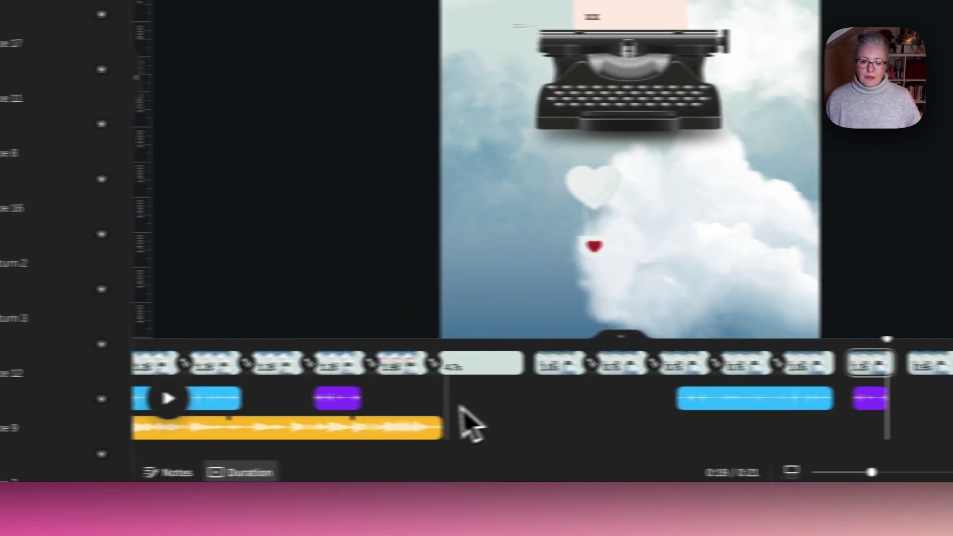
# Clear the search, preview The First Bloom, and add it as music under the closing pages.
pyautogui.click(178, 428)
pyautogui.hscroll(-5, 420, 436)
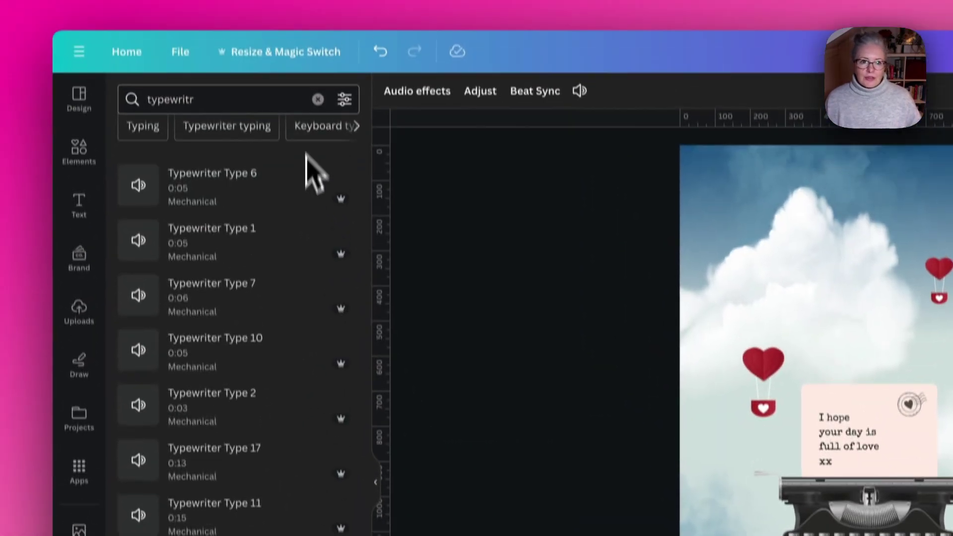
pyautogui.click(320, 122)
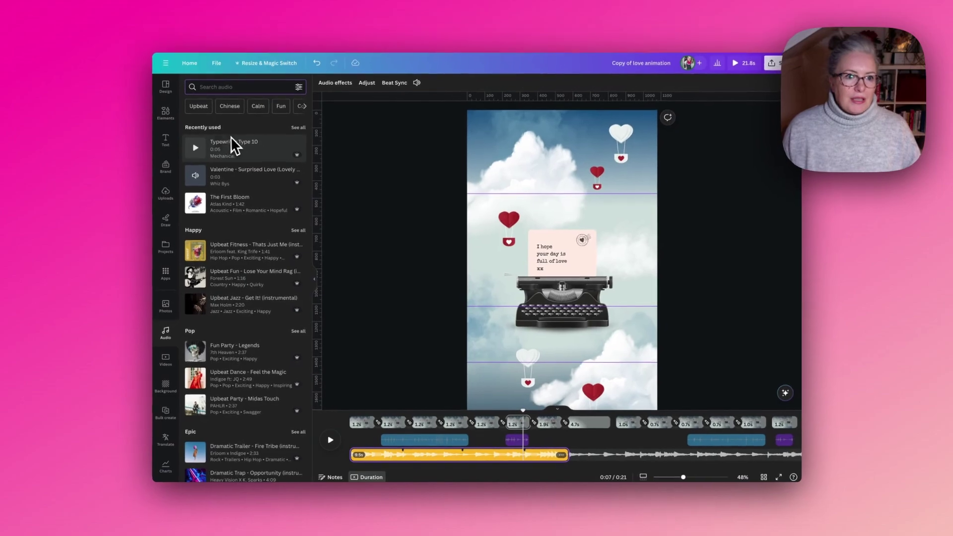
pyautogui.click(191, 204)
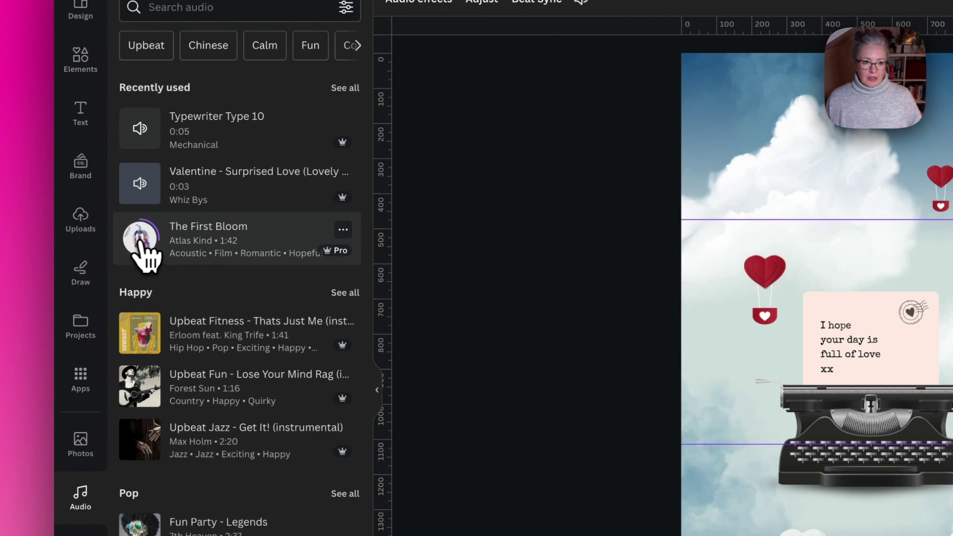
pyautogui.moveTo(144, 251); pyautogui.dragTo(592, 423)
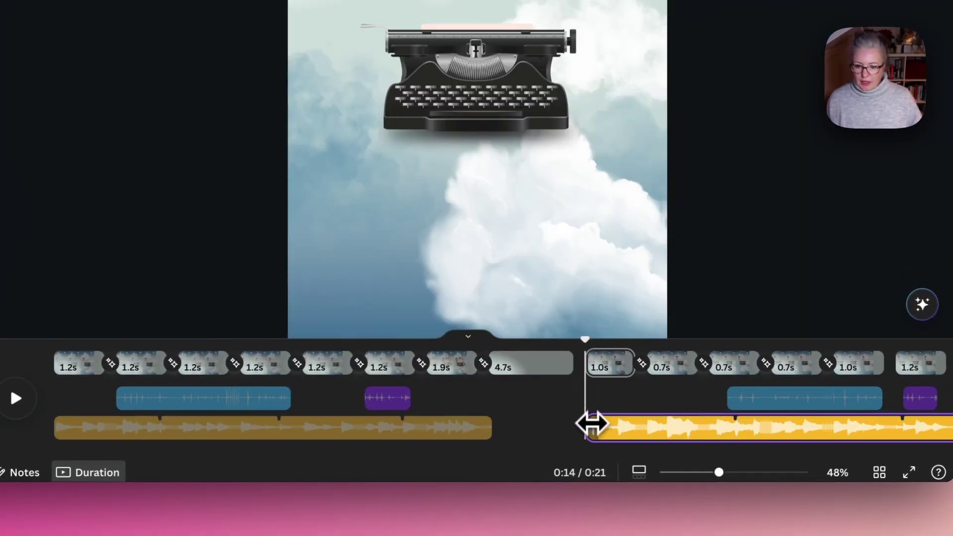
pyautogui.hscroll(6, 596, 436)
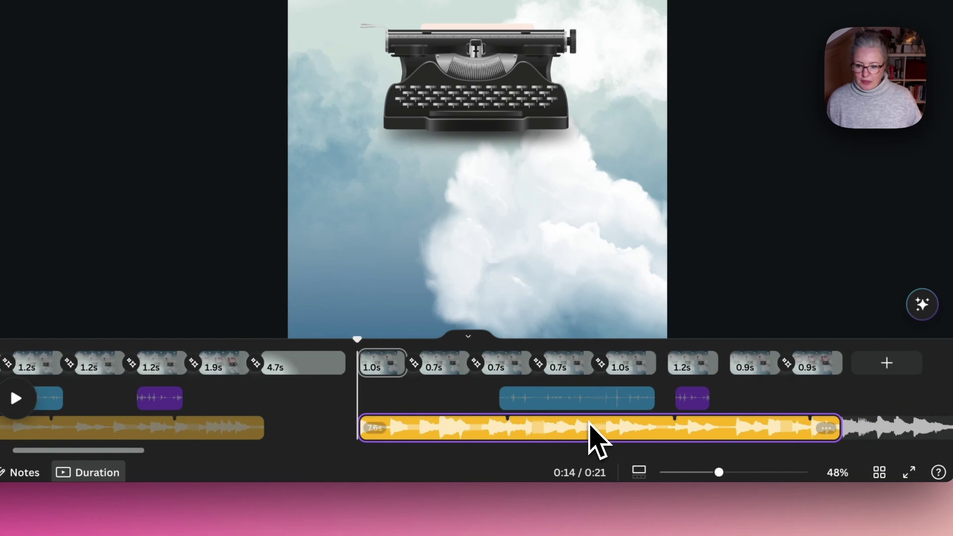